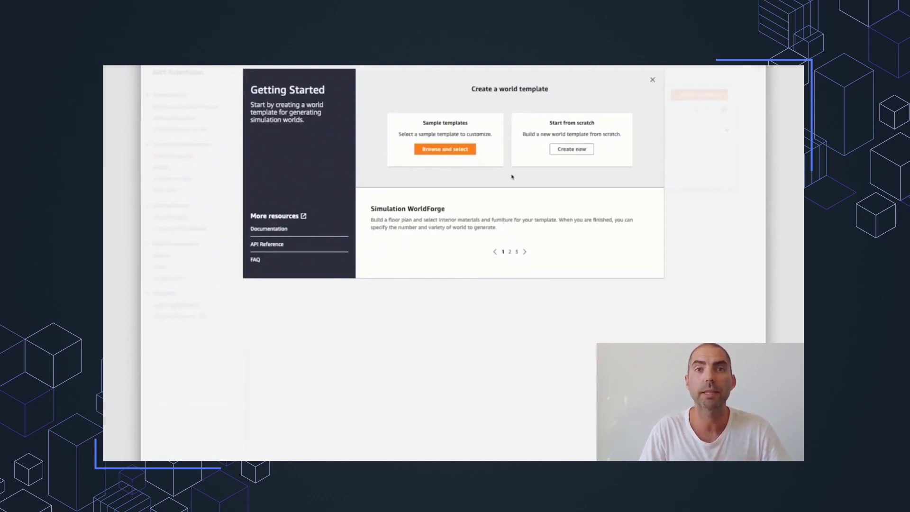
# Create a world template from the Living / Dining room sample with the two-room floor plan
pyautogui.click(449, 150)
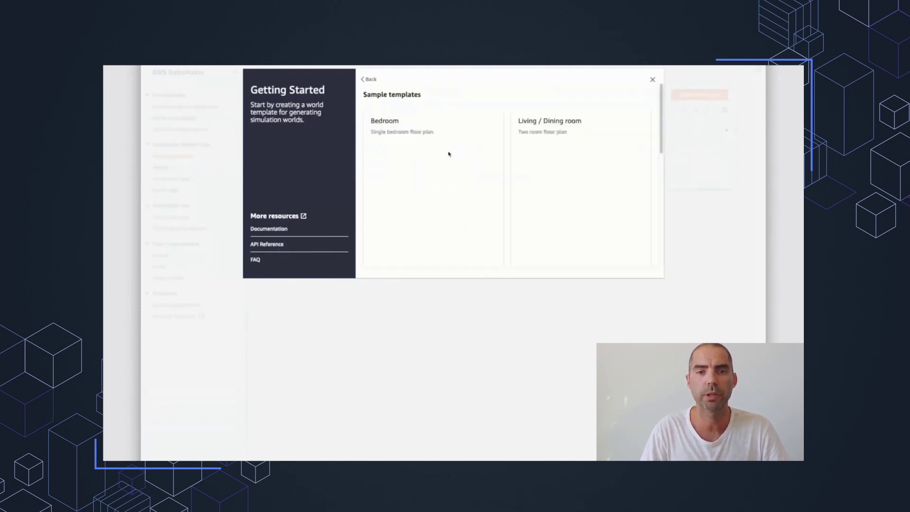
pyautogui.scroll(-2, 545, 142)
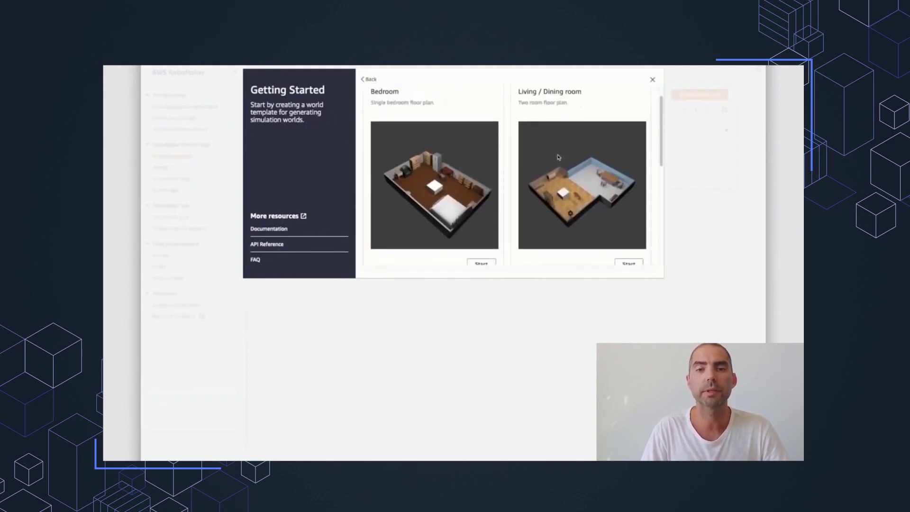
pyautogui.scroll(-1, 593, 209)
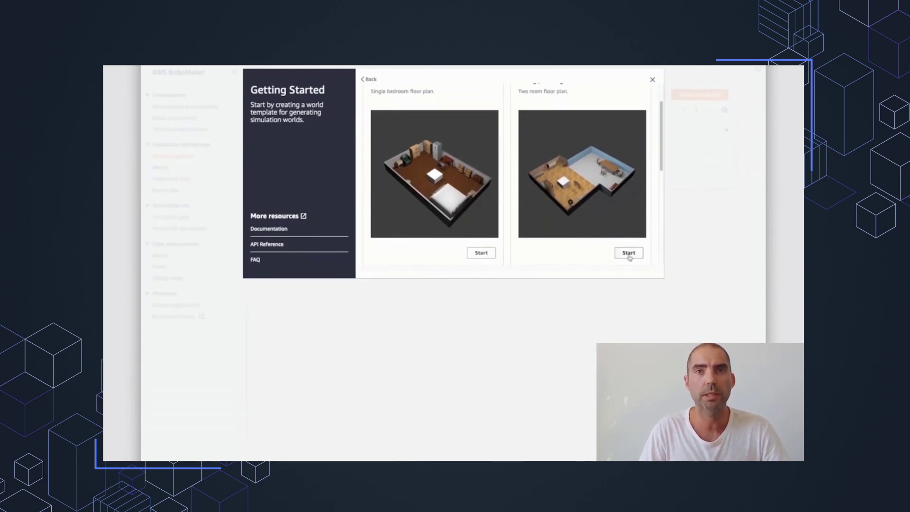
pyautogui.click(628, 253)
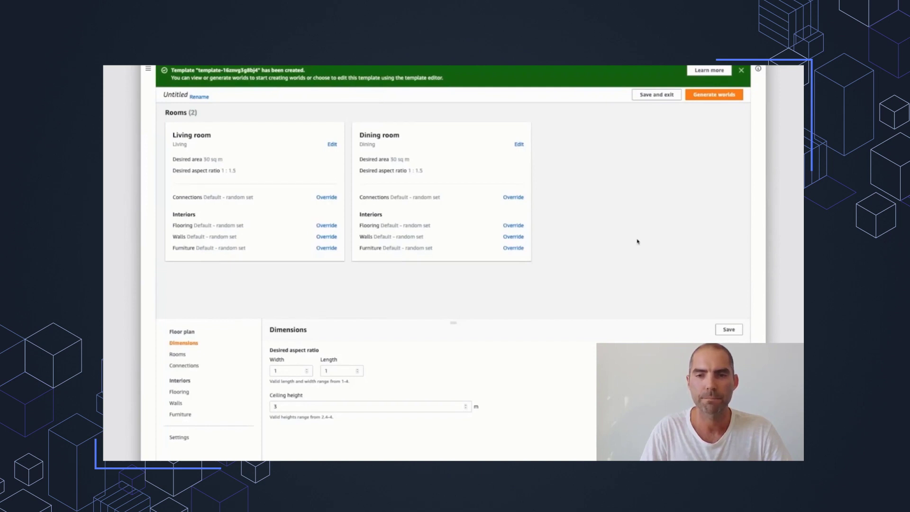
# Generate a world from the template with 1 floor plan and 1 interior variation, and inspect the generated world-1
pyautogui.click(720, 96)
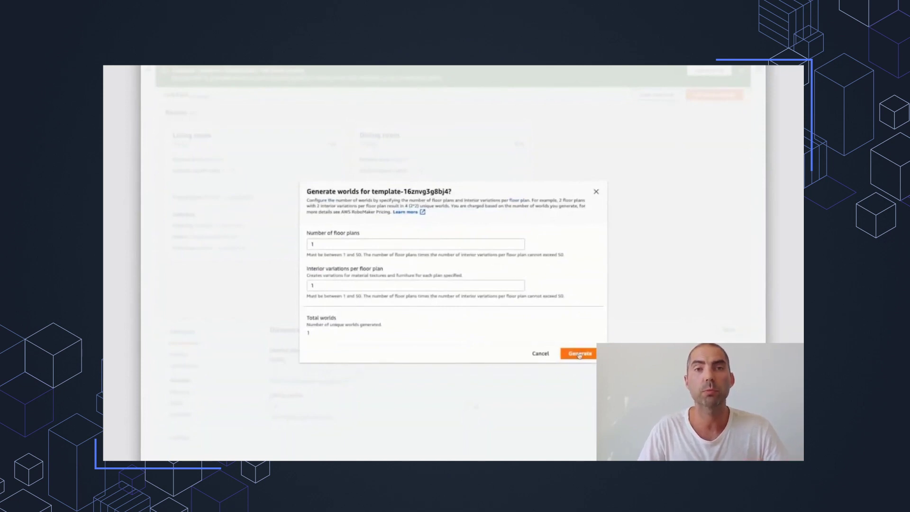
pyautogui.click(579, 354)
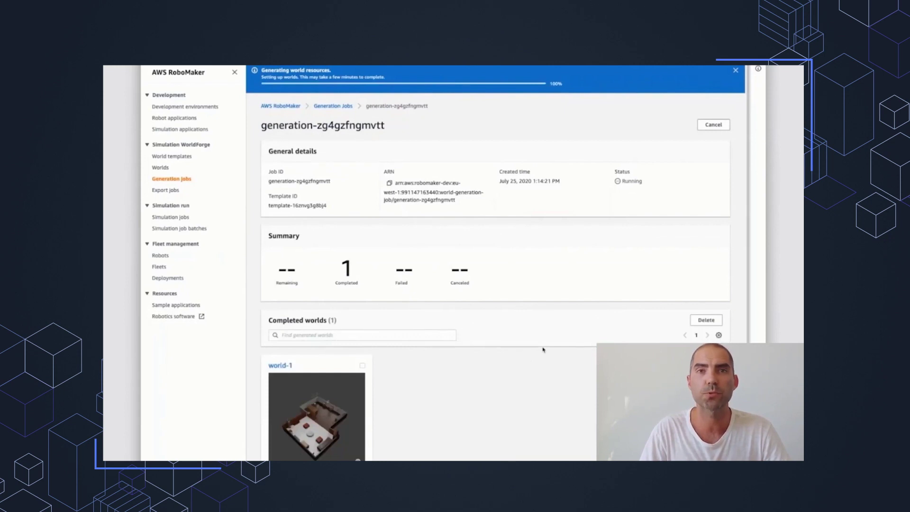
pyautogui.click(280, 368)
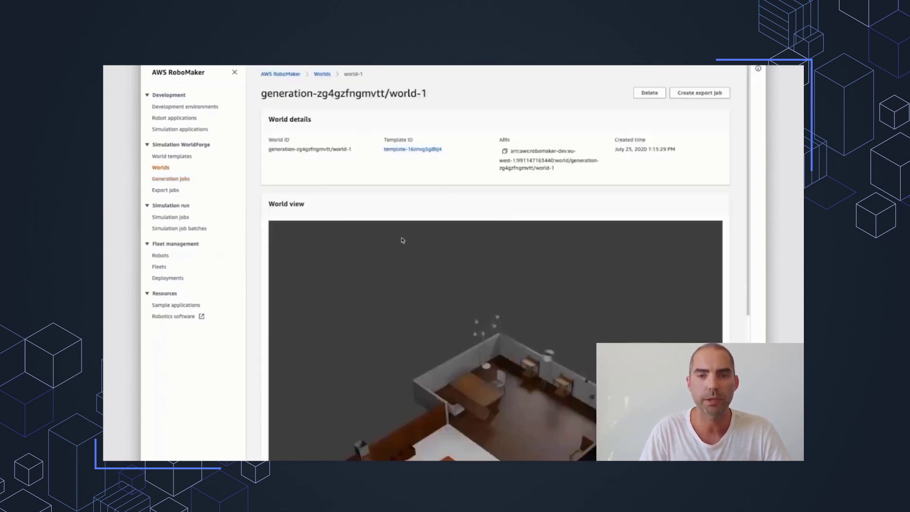
pyautogui.scroll(-5, 408, 234)
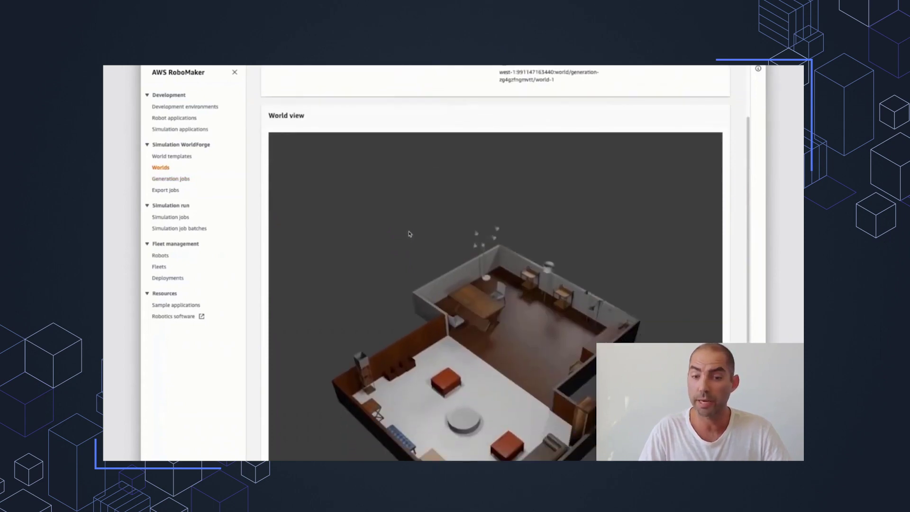
pyautogui.scroll(-3, 410, 234)
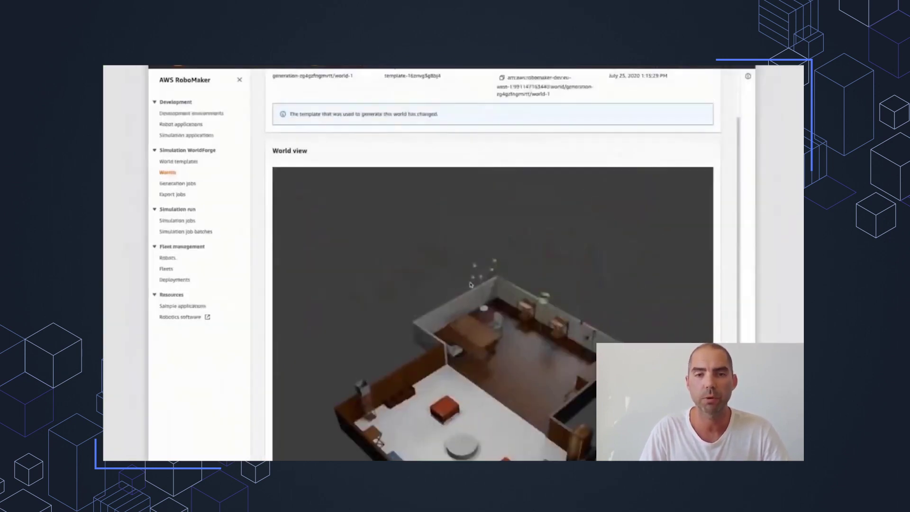
pyautogui.scroll(3, 245, 146)
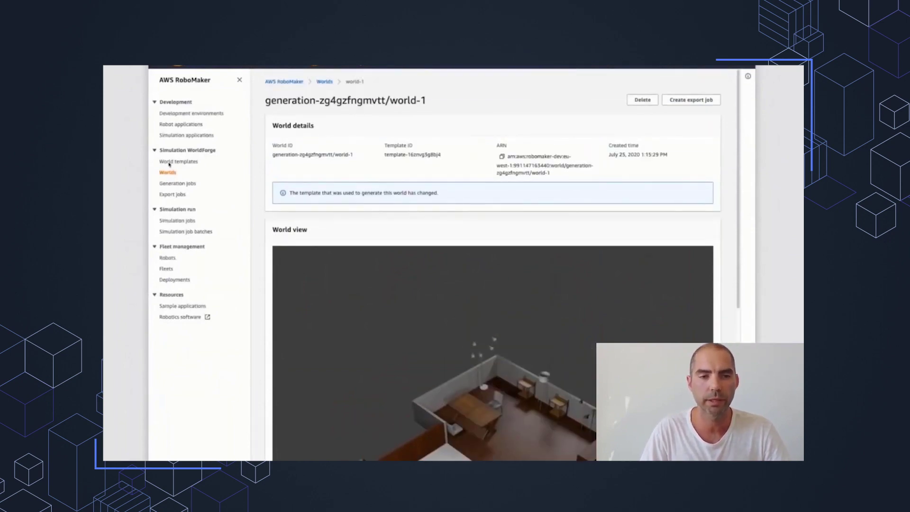
# Open the Untitled world template for editing
pyautogui.click(181, 163)
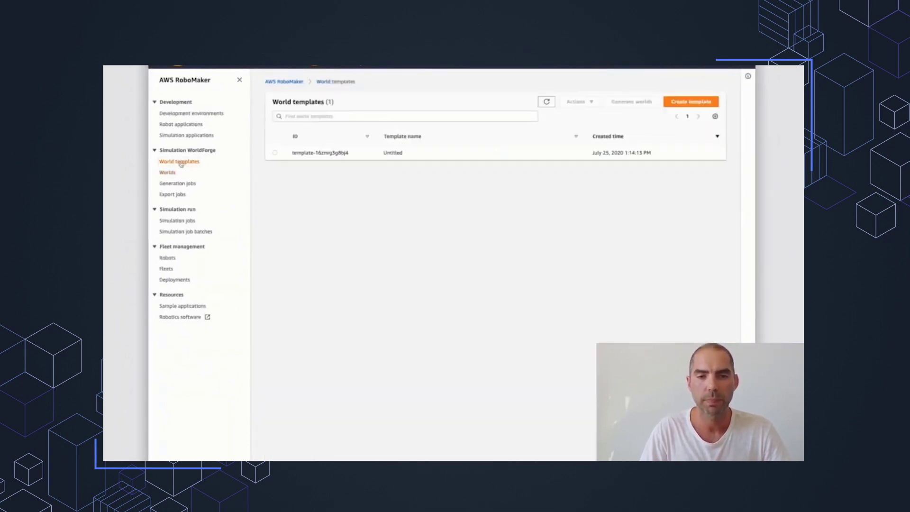
pyautogui.click(275, 153)
pyautogui.click(593, 101)
pyautogui.click(580, 116)
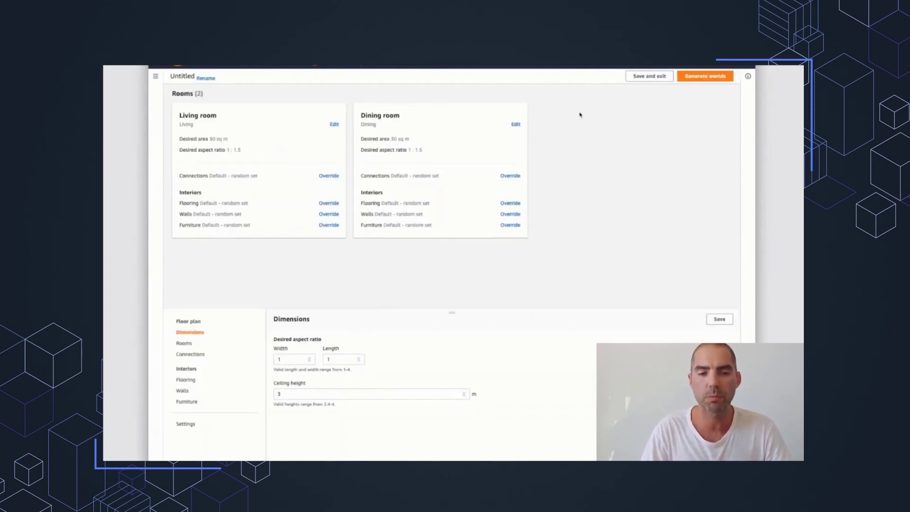
# Rename the world template as "My Six Room House"
pyautogui.click(205, 78)
pyautogui.doubleClick(378, 269)
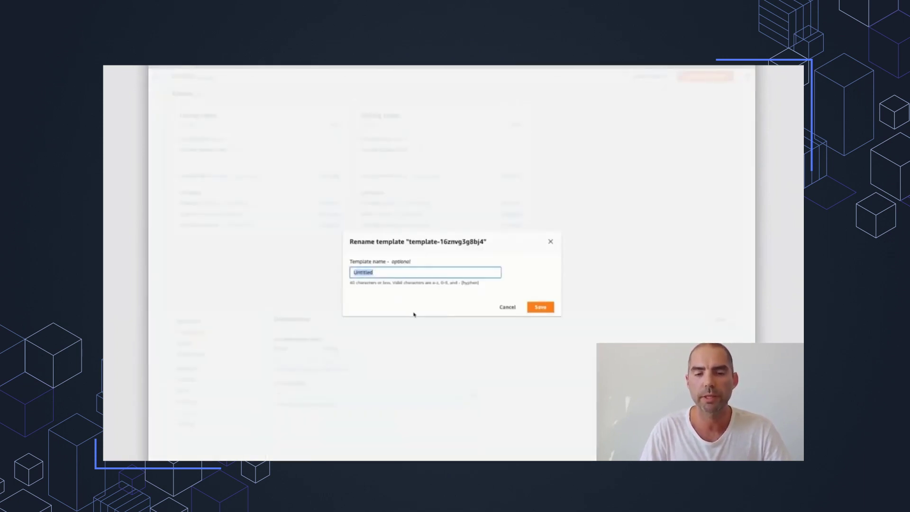
pyautogui.write('My')
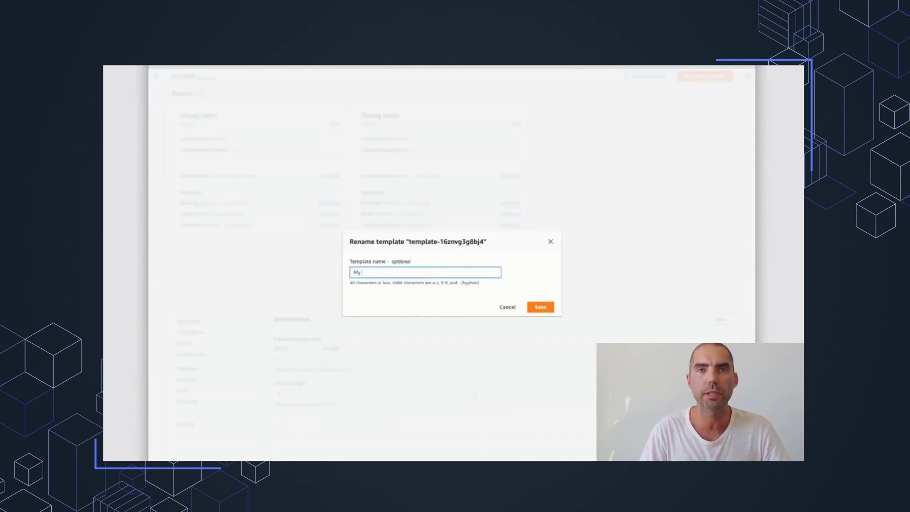
pyautogui.write(' Six Room House')
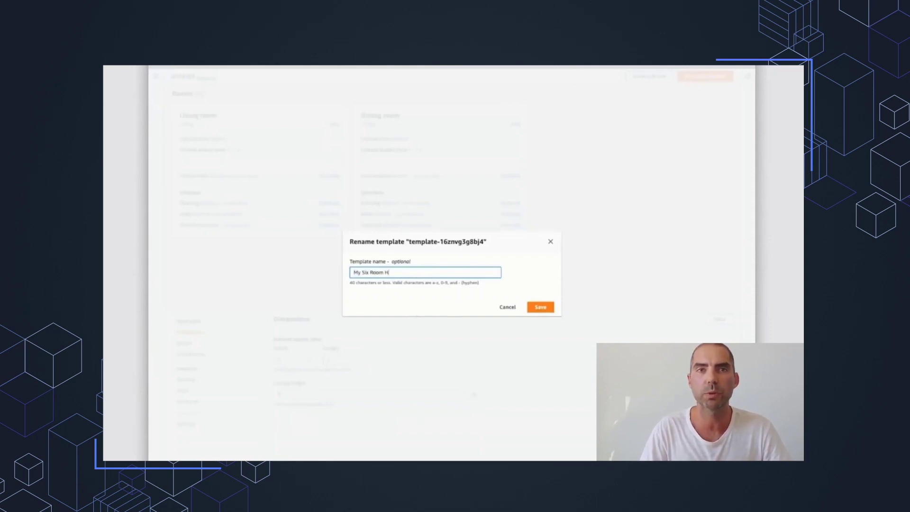
pyautogui.click(541, 307)
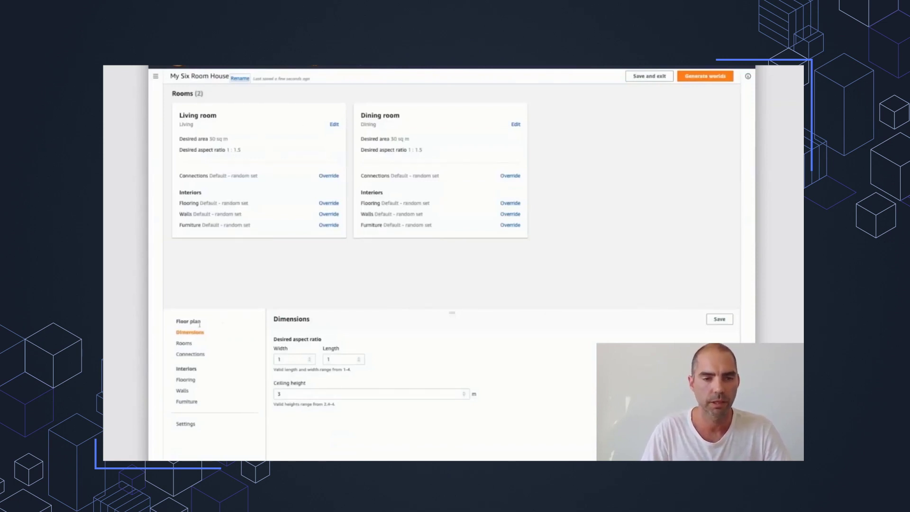
# Set the floor plan's desired aspect ratio width to 3 and the ceiling height to 2.4 m, and save the dimensions
pyautogui.click(293, 358)
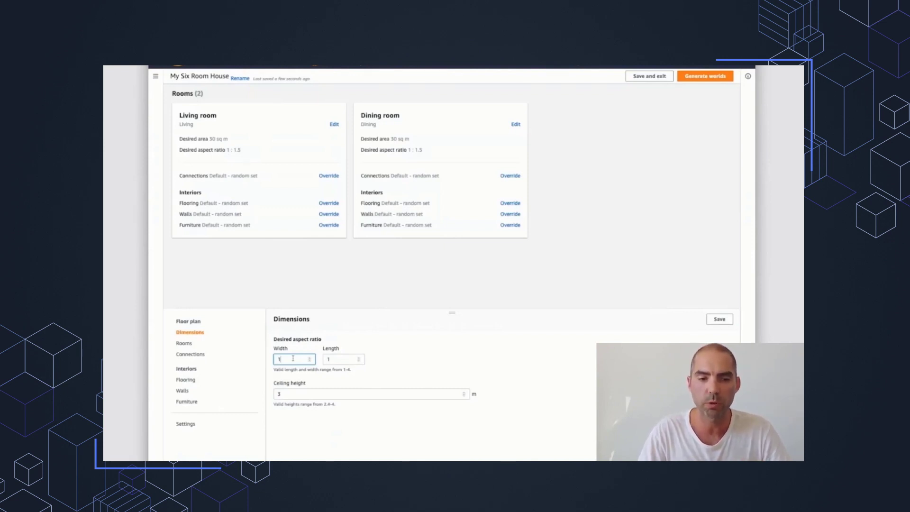
pyautogui.press('BackSpace')
pyautogui.write('3')
pyautogui.press('Tab')
pyautogui.press('Tab')
pyautogui.press('BackSpace')
pyautogui.write('2.4')
pyautogui.press('Tab')
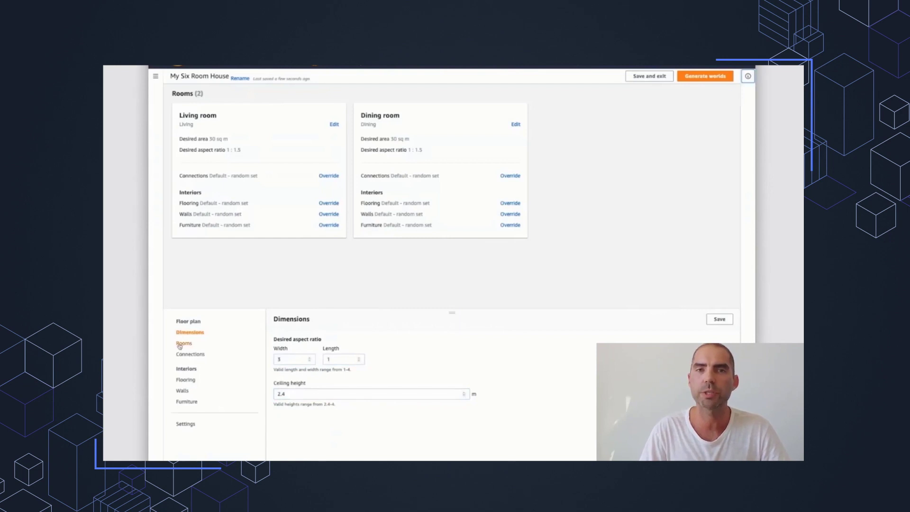
pyautogui.click(725, 321)
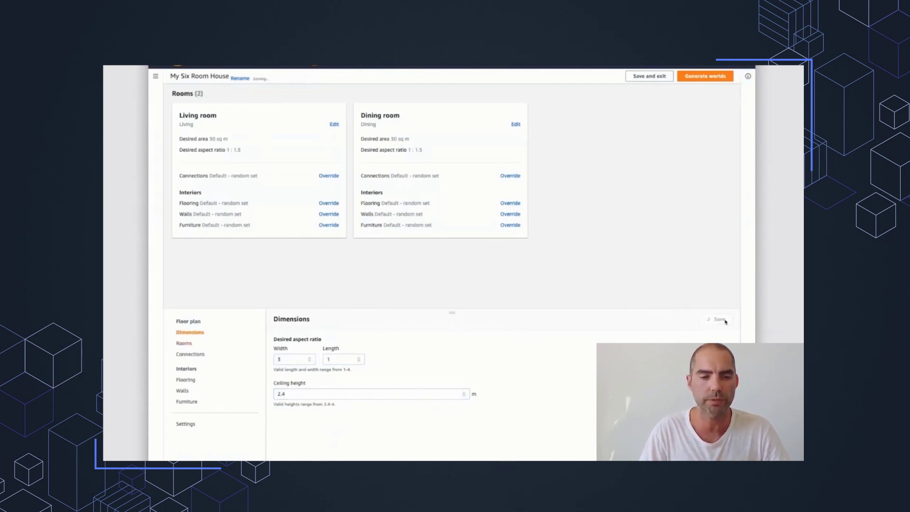
# Change the living room's desired area to 45 sq m and its desired aspect ratio to 1 : 3, and save the room
pyautogui.click(187, 345)
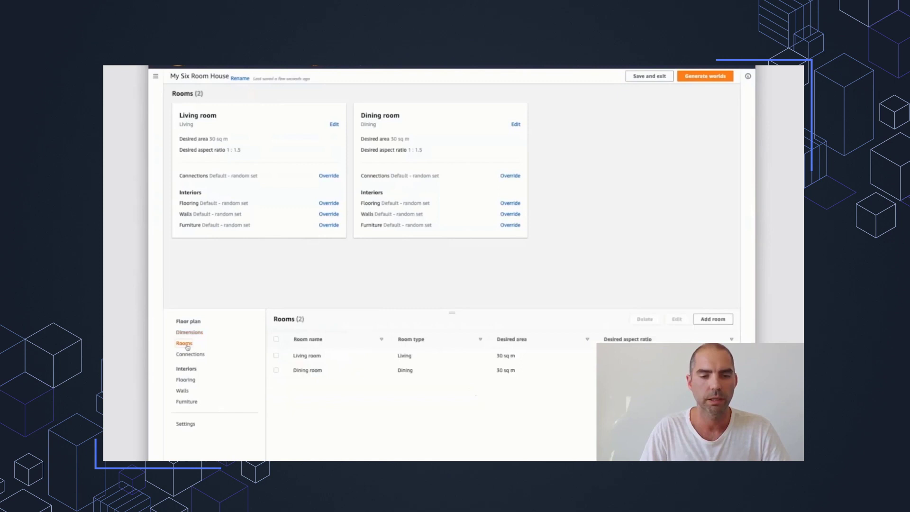
pyautogui.click(277, 356)
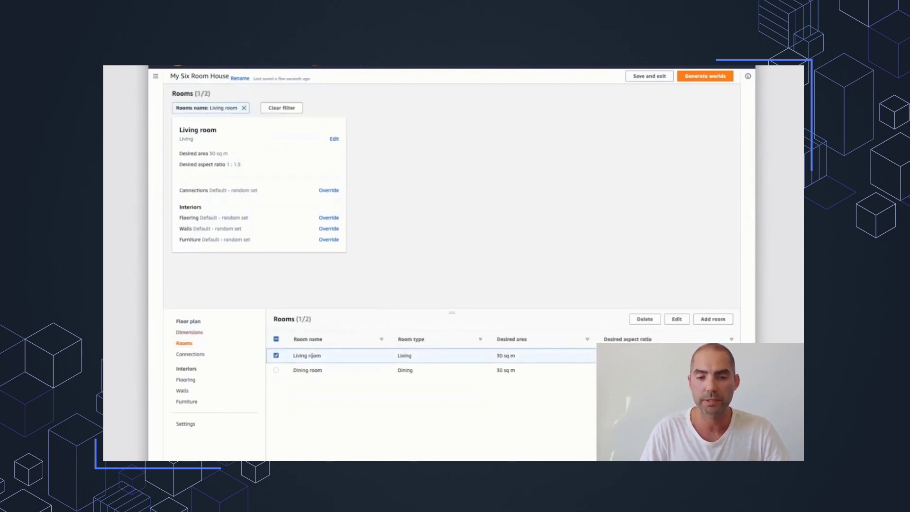
pyautogui.click(677, 321)
pyautogui.click(293, 408)
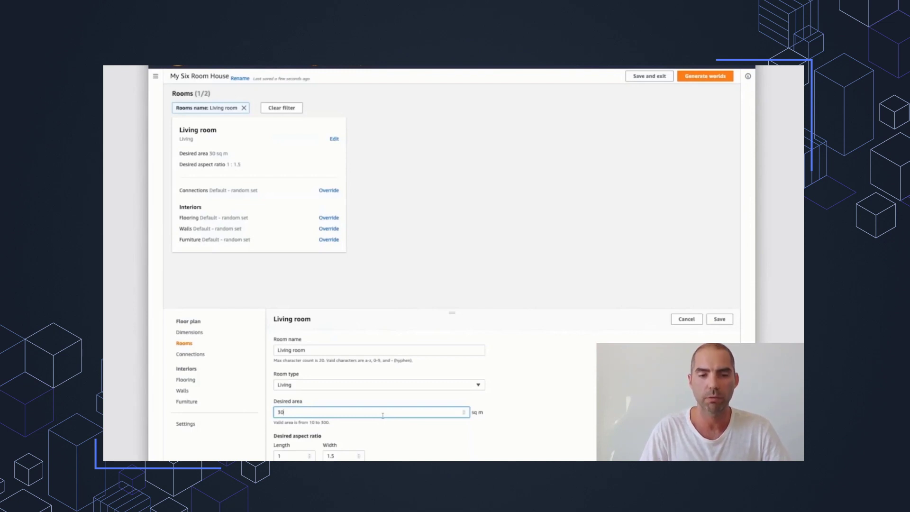
pyautogui.press('BackSpace')
pyautogui.press('BackSpace')
pyautogui.write('45')
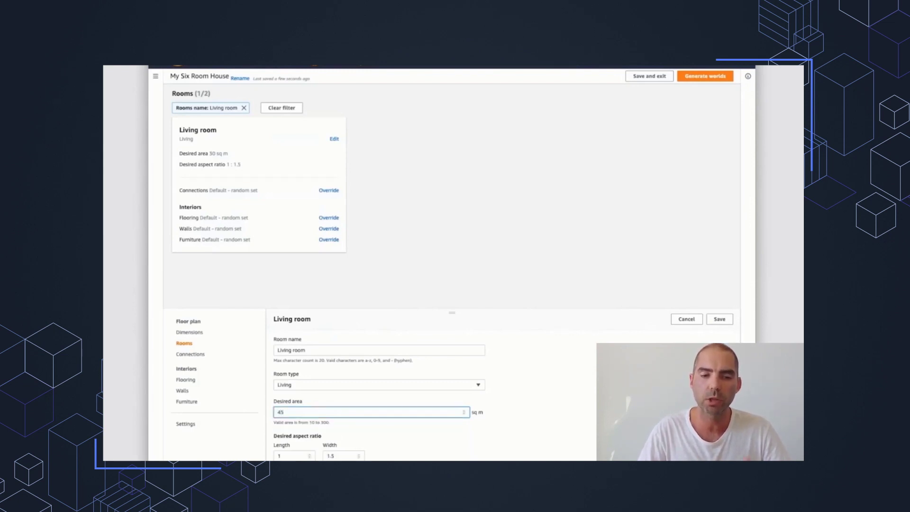
pyautogui.doubleClick(335, 455)
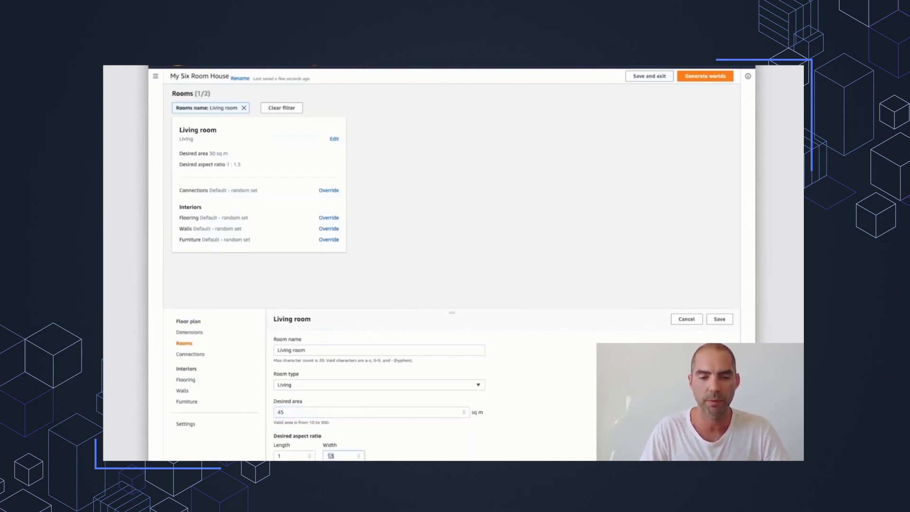
pyautogui.write('1')
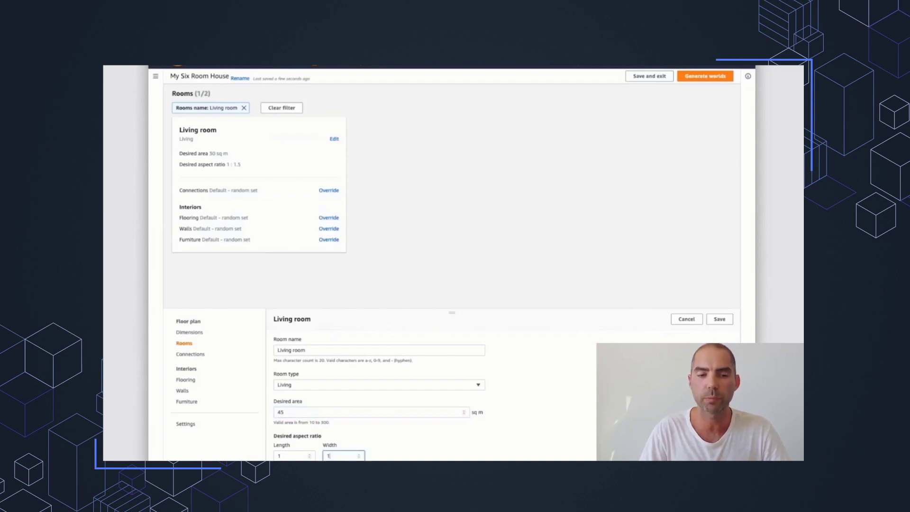
pyautogui.click(720, 319)
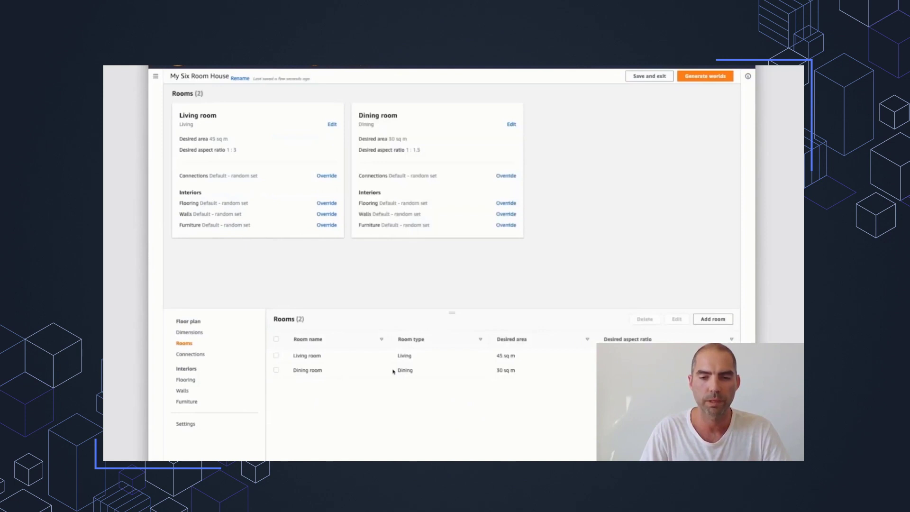
# Add a room named "My bedroom" of type Bedroom with a desired area of 15 sq m and aspect ratio 2 : 1
pyautogui.click(716, 319)
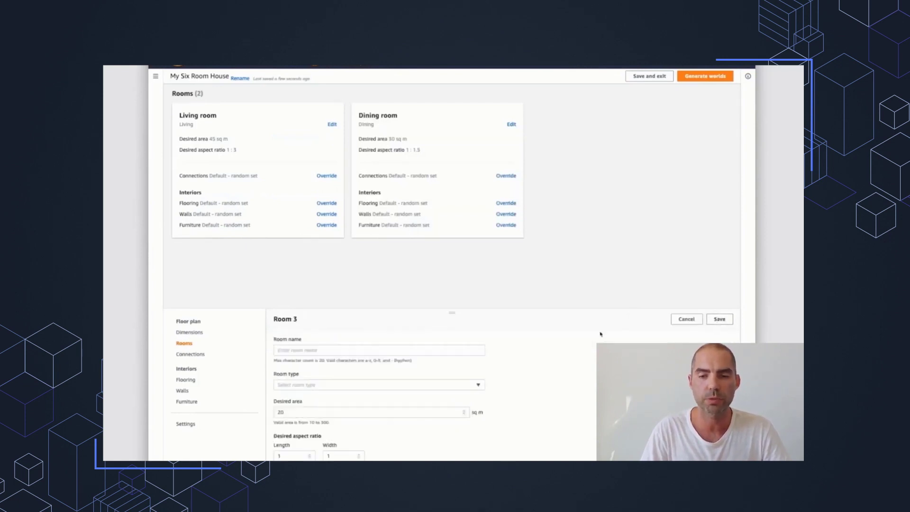
pyautogui.click(302, 349)
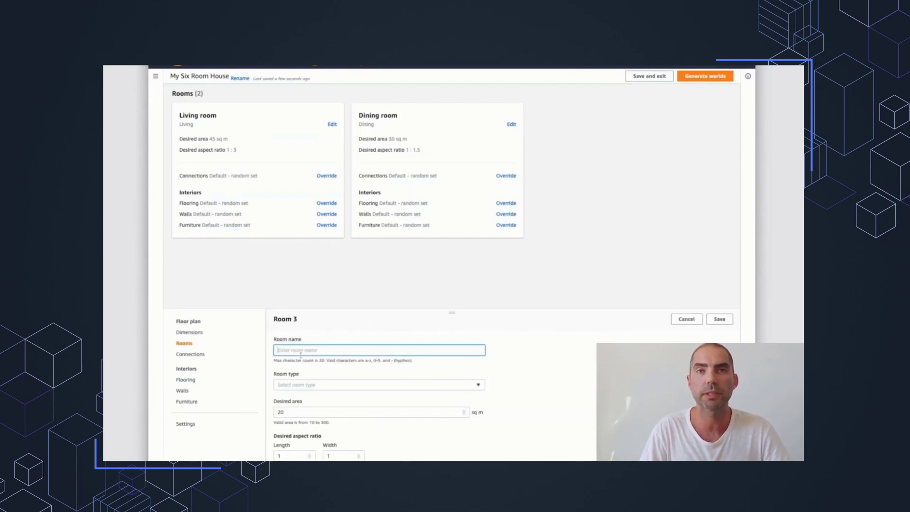
pyautogui.write('My bedroom')
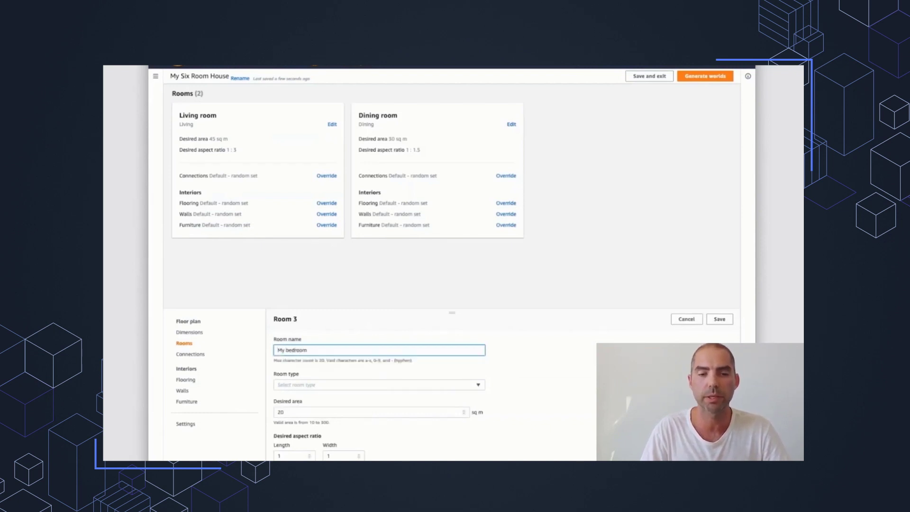
pyautogui.click(310, 385)
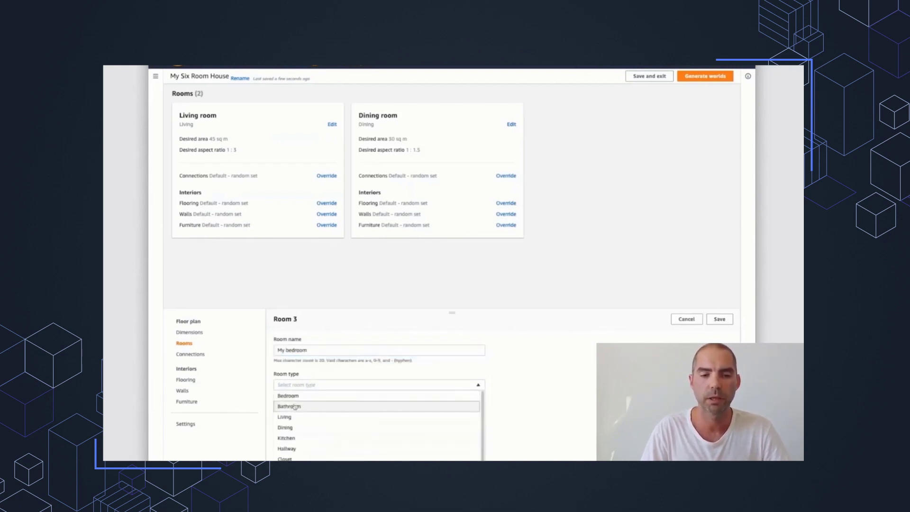
pyautogui.click(298, 396)
pyautogui.doubleClick(296, 411)
pyautogui.write('15')
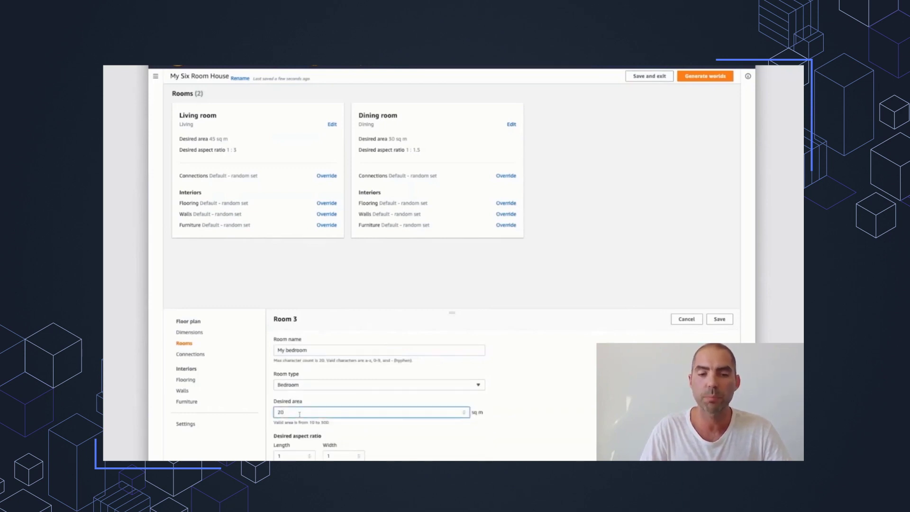
pyautogui.click(303, 457)
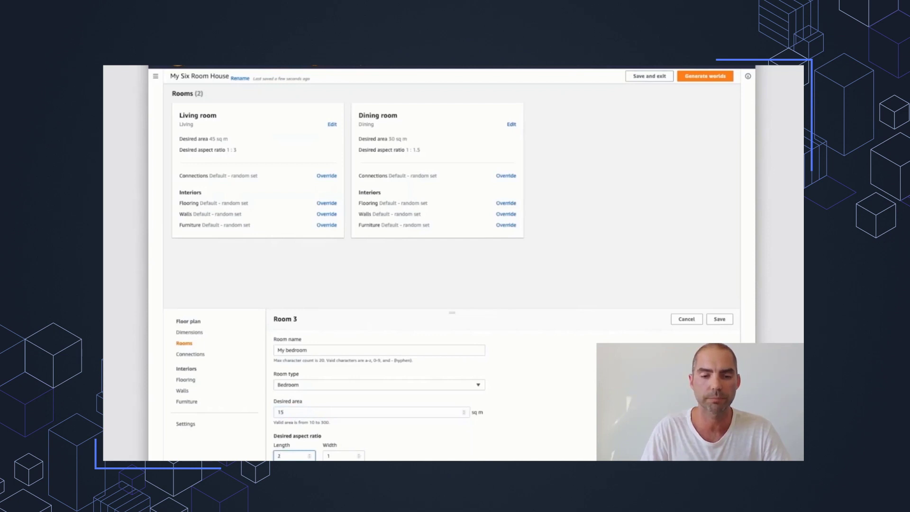
pyautogui.click(719, 319)
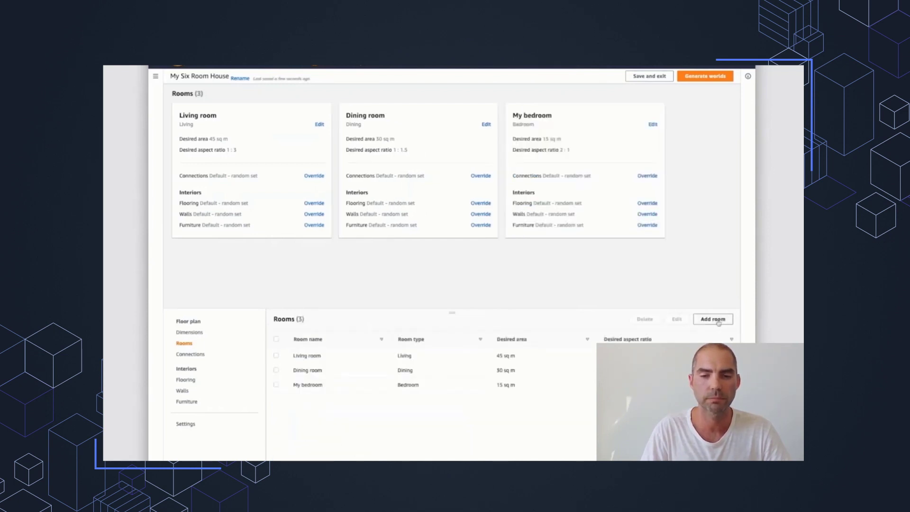
# Add a room named "My bathroom" of type Bathroom with a desired area of 15 sq m, and save it
pyautogui.click(714, 319)
pyautogui.click(361, 351)
pyautogui.write('My nb')
pyautogui.press('BackSpace')
pyautogui.press('BackSpace')
pyautogui.write('B')
pyautogui.write('room')
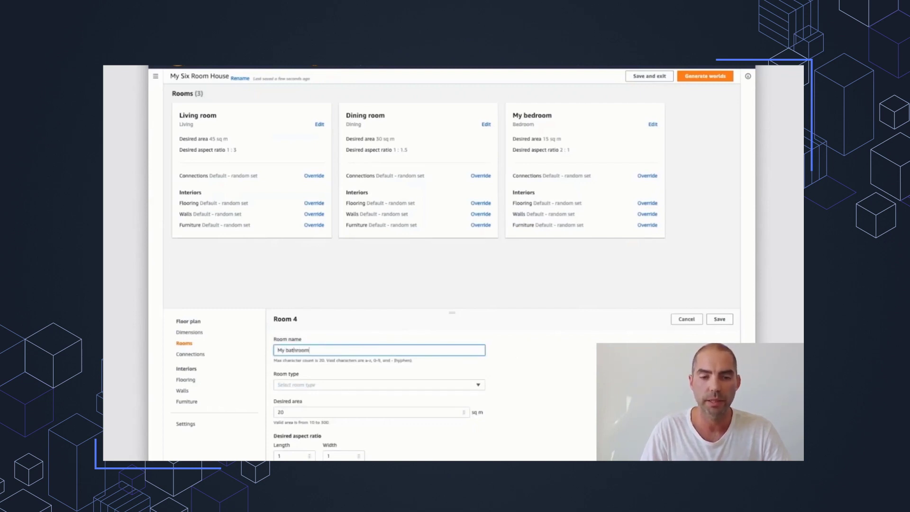
pyautogui.click(348, 386)
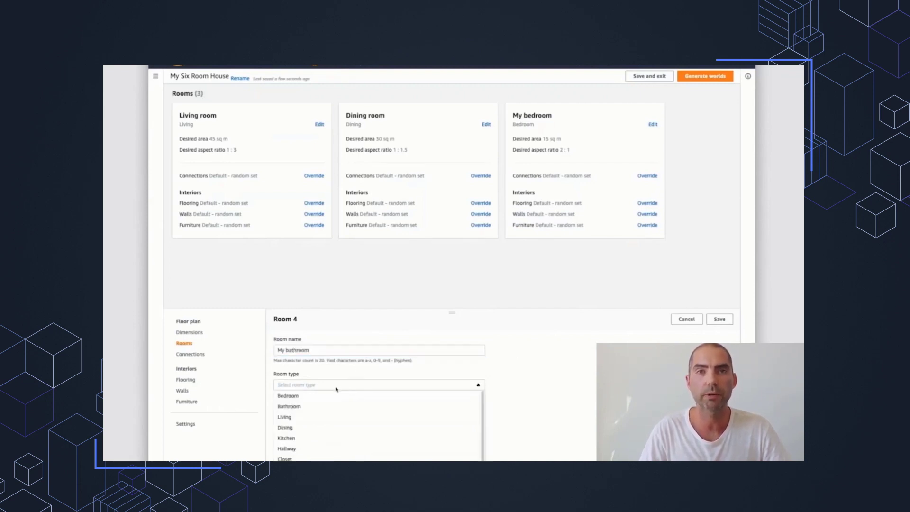
pyautogui.click(289, 406)
pyautogui.moveTo(298, 413); pyautogui.dragTo(268, 411)
pyautogui.write('15')
pyautogui.click(720, 320)
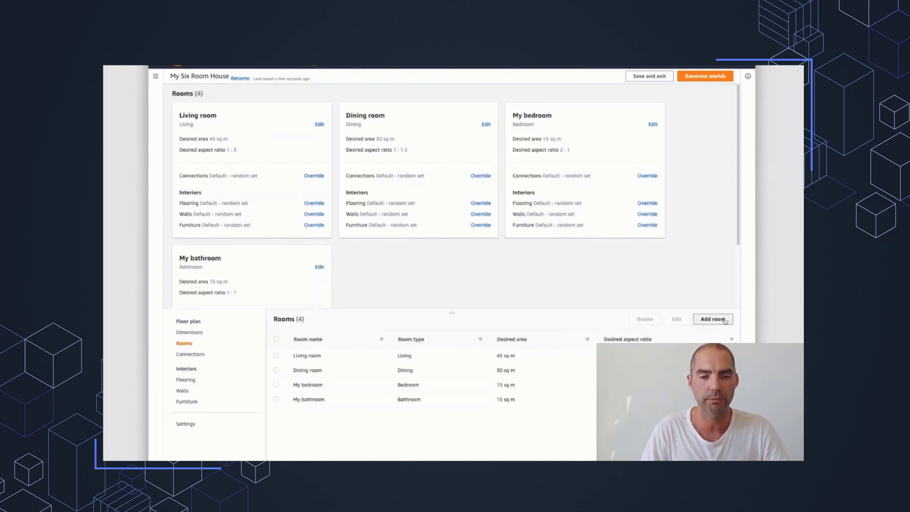
# Add a room named "My kitchen" of type Kitchen with a desired area of 23 sq m and aspect ratio 2 : 1
pyautogui.click(713, 319)
pyautogui.write('My kitchen')
pyautogui.click(304, 385)
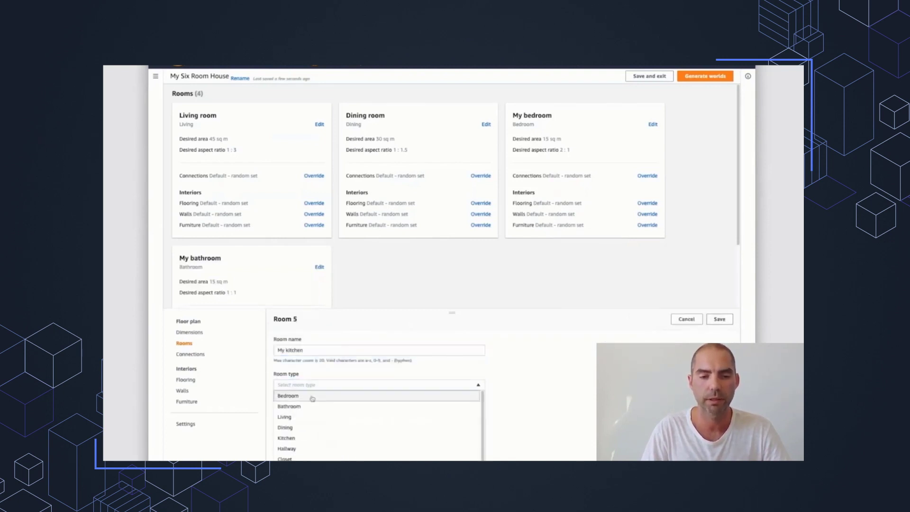
pyautogui.click(289, 438)
pyautogui.click(276, 413)
pyautogui.write('23')
pyautogui.click(310, 455)
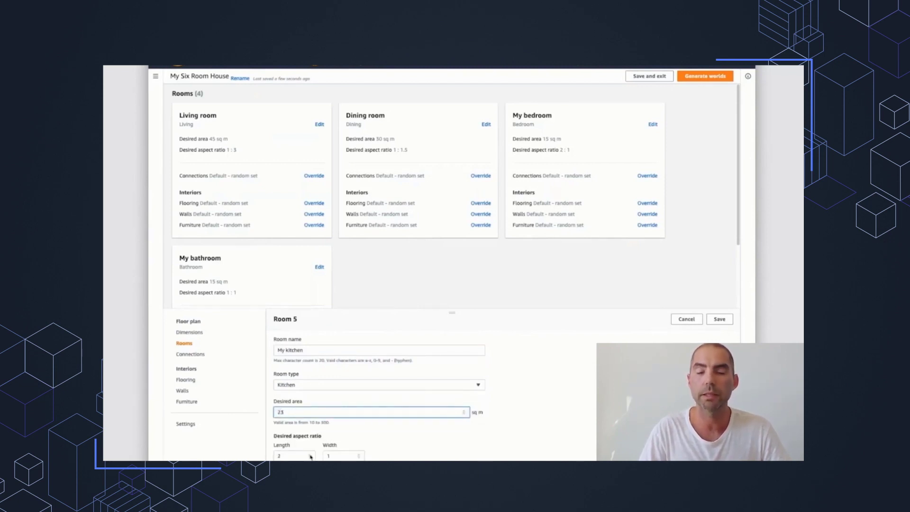
pyautogui.click(720, 319)
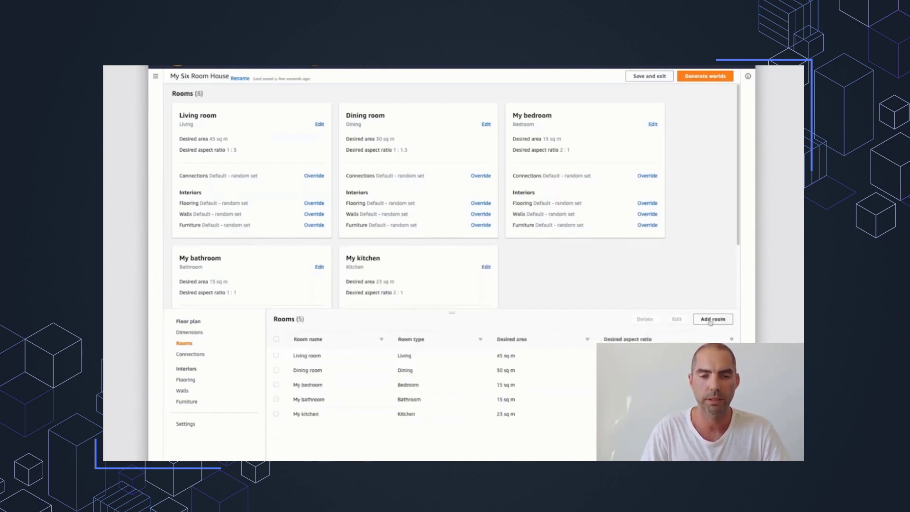
# Add a room named "My hallway" of type Hallway with a desired area of 35 sq m and aspect ratio 4 : 1
pyautogui.click(704, 320)
pyautogui.click(300, 350)
pyautogui.write('M')
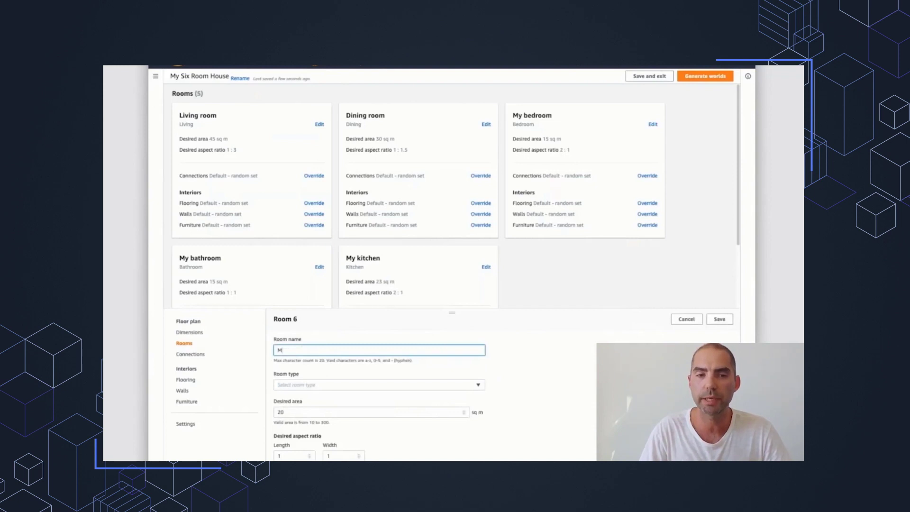
pyautogui.write('y hallway')
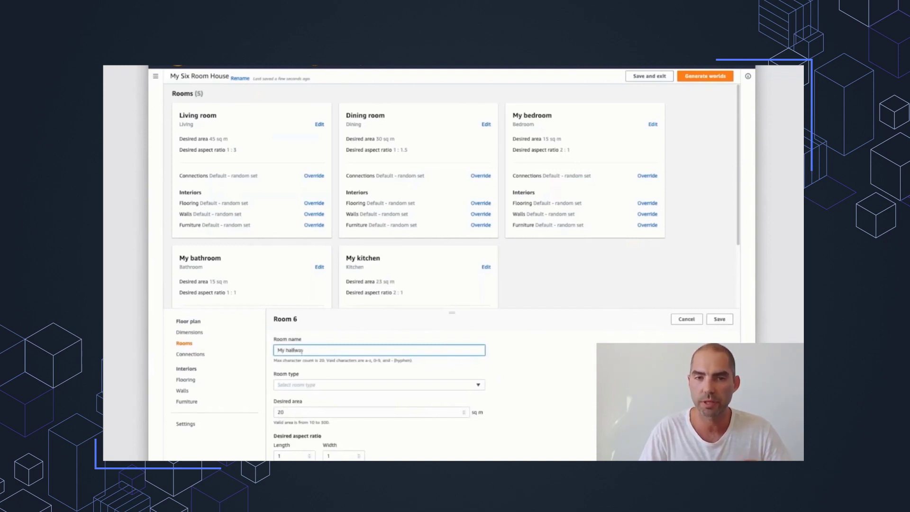
pyautogui.click(300, 385)
pyautogui.click(290, 448)
pyautogui.doubleClick(292, 413)
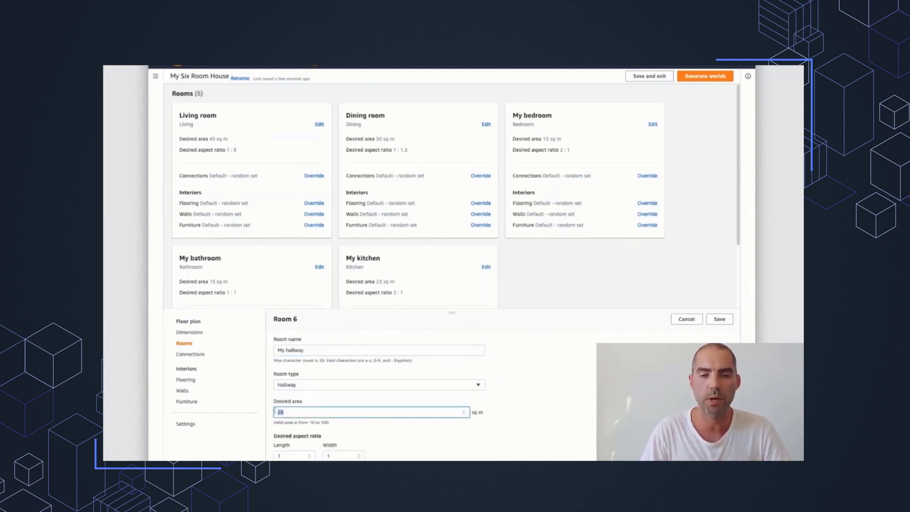
pyautogui.write('35')
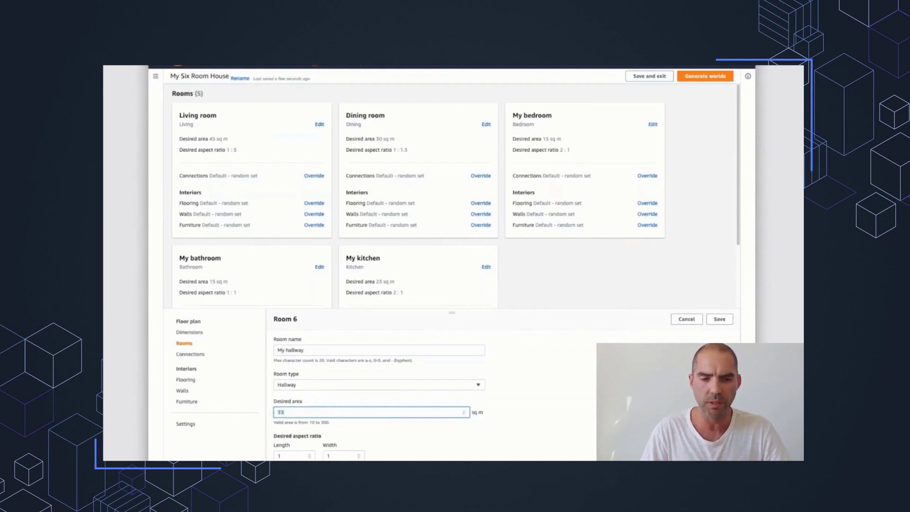
pyautogui.doubleClick(298, 455)
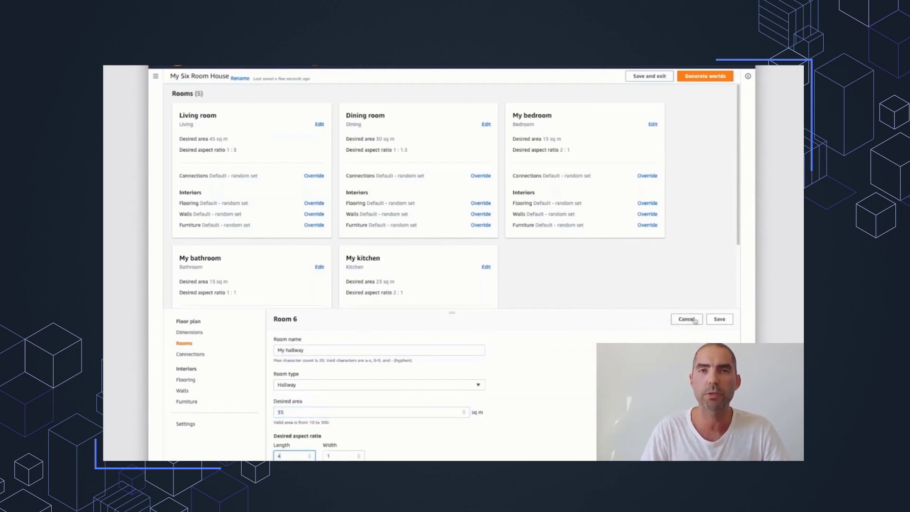
pyautogui.click(719, 319)
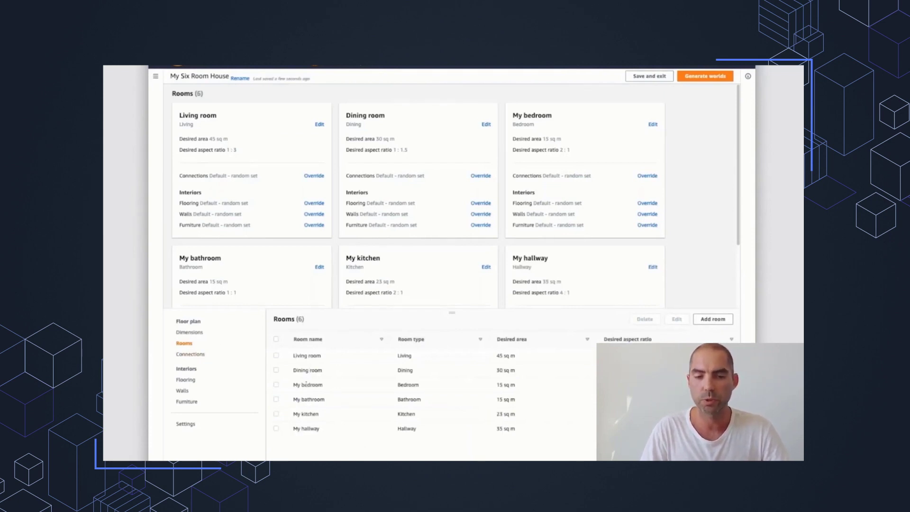
# Add a custom connection of type Opening between the Dining room and My kitchen
pyautogui.click(193, 358)
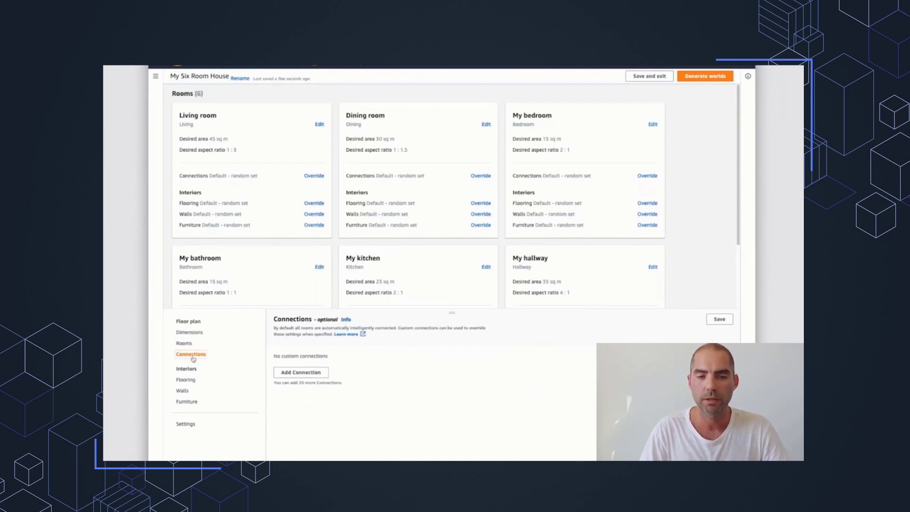
pyautogui.click(308, 373)
pyautogui.click(317, 368)
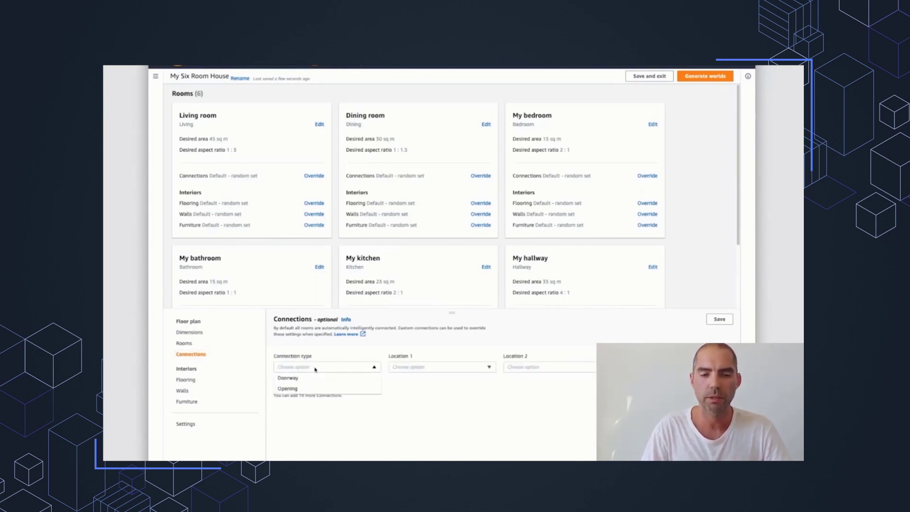
pyautogui.click(302, 389)
pyautogui.click(439, 368)
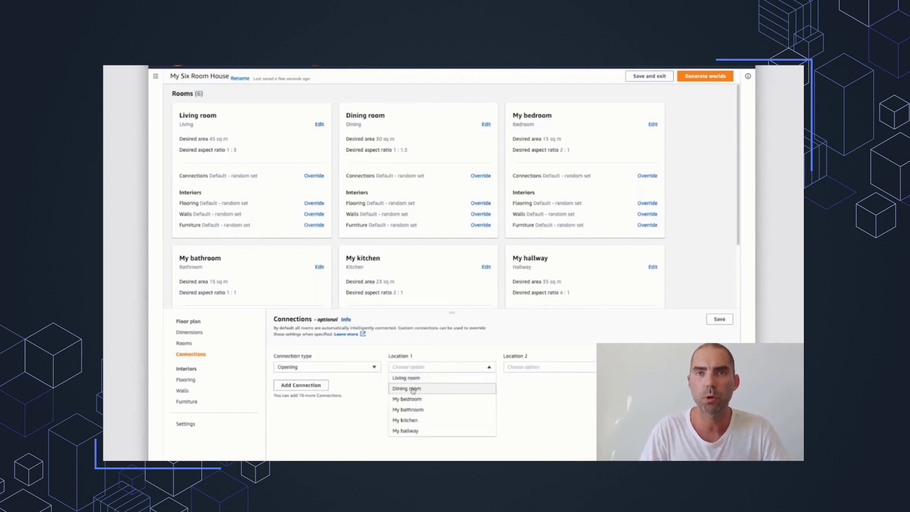
pyautogui.click(414, 389)
pyautogui.click(530, 368)
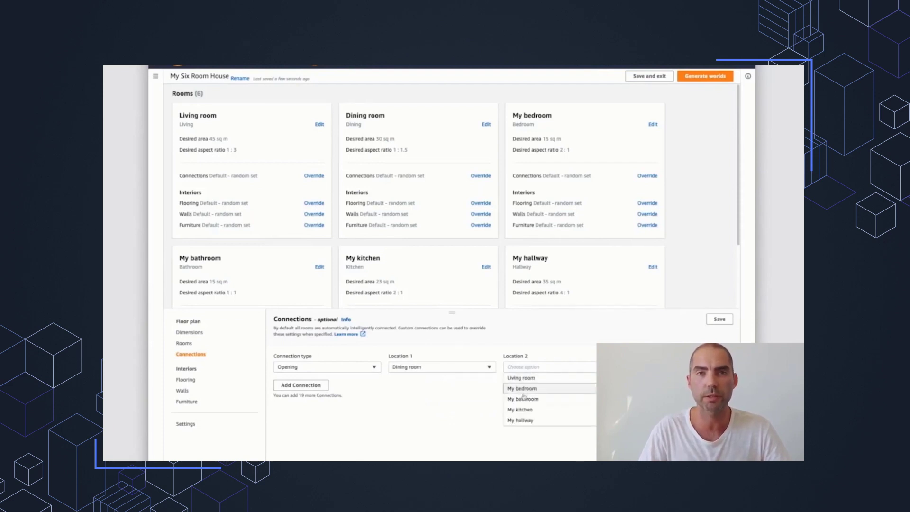
pyautogui.click(524, 410)
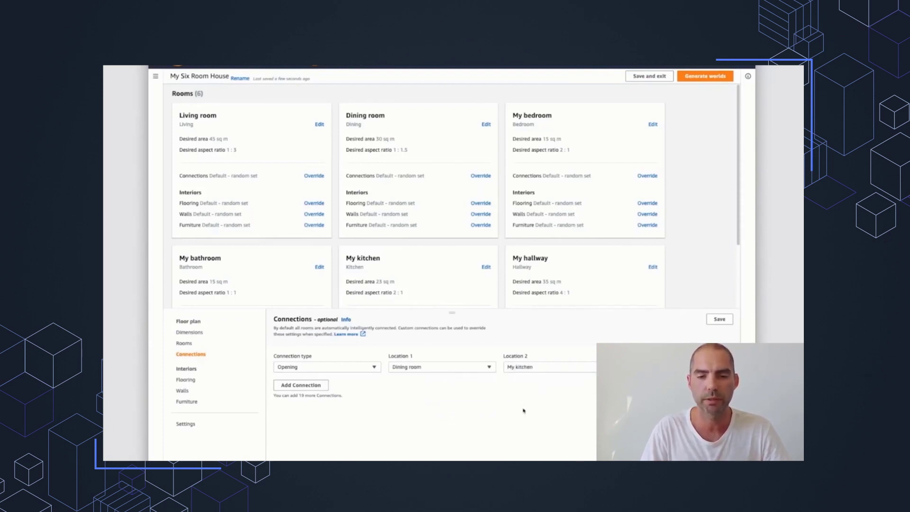
# Add a second connection of type Doorway between the Living room and My bedroom
pyautogui.click(300, 385)
pyautogui.click(300, 387)
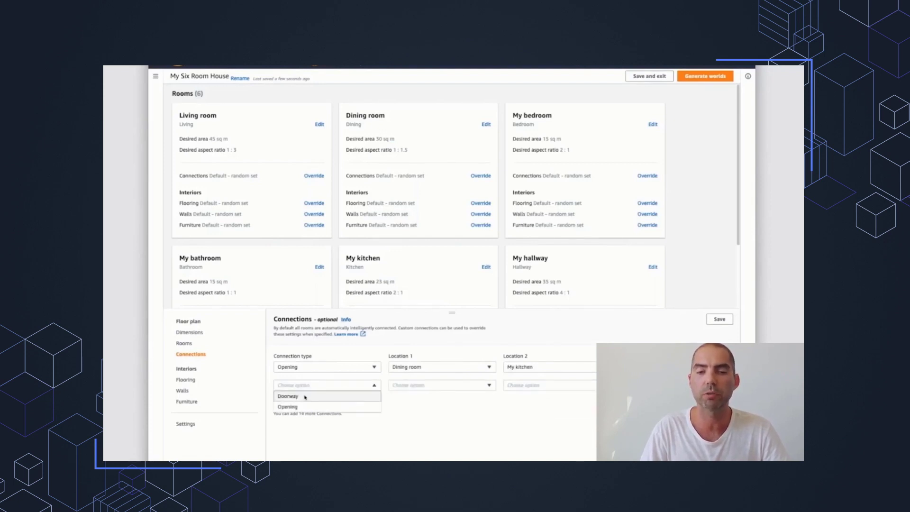
pyautogui.click(305, 396)
pyautogui.click(412, 385)
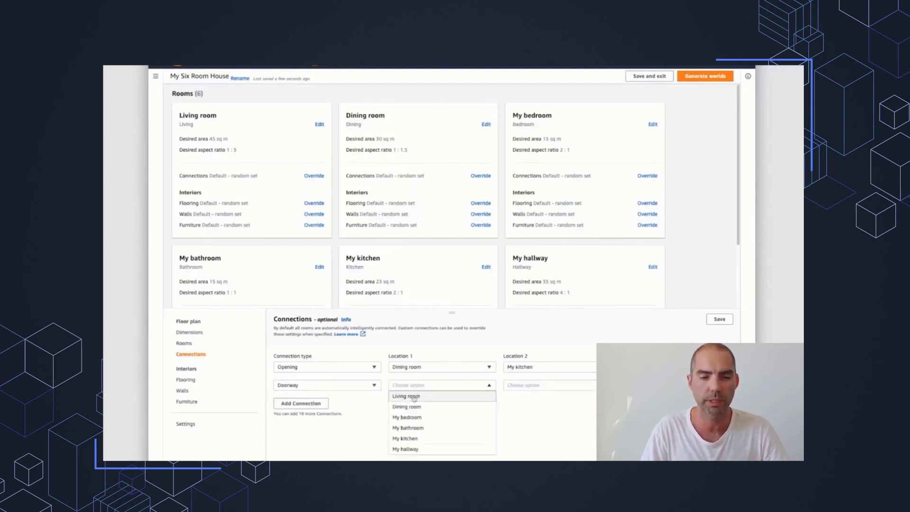
pyautogui.click(414, 397)
pyautogui.click(521, 386)
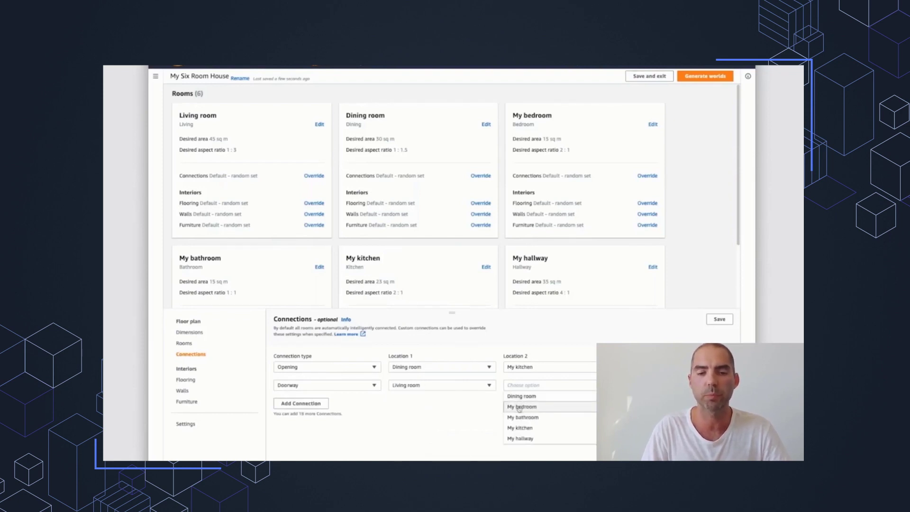
pyautogui.click(520, 408)
# Add a third connection of type Doorway between the Living room and My bathroom, and save the connections
pyautogui.click(304, 404)
pyautogui.click(319, 404)
pyautogui.click(317, 414)
pyautogui.click(464, 405)
pyautogui.click(473, 414)
pyautogui.click(526, 403)
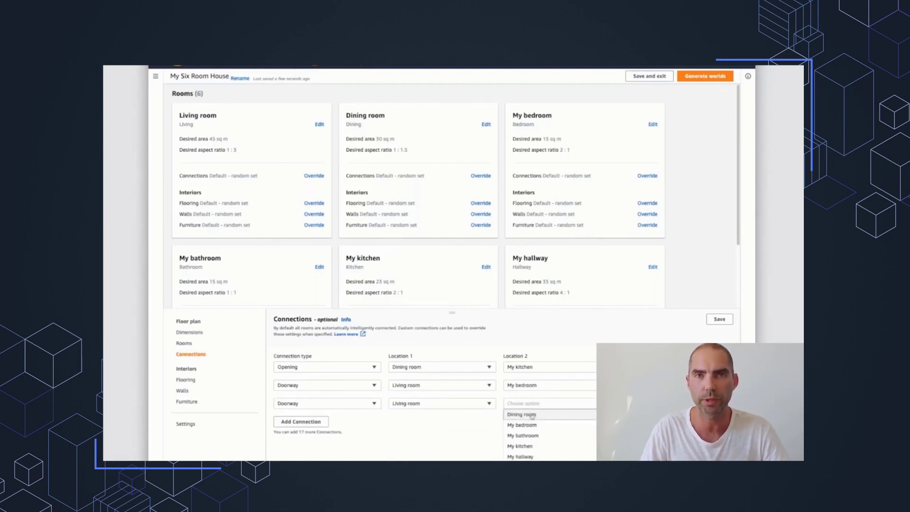
pyautogui.click(524, 439)
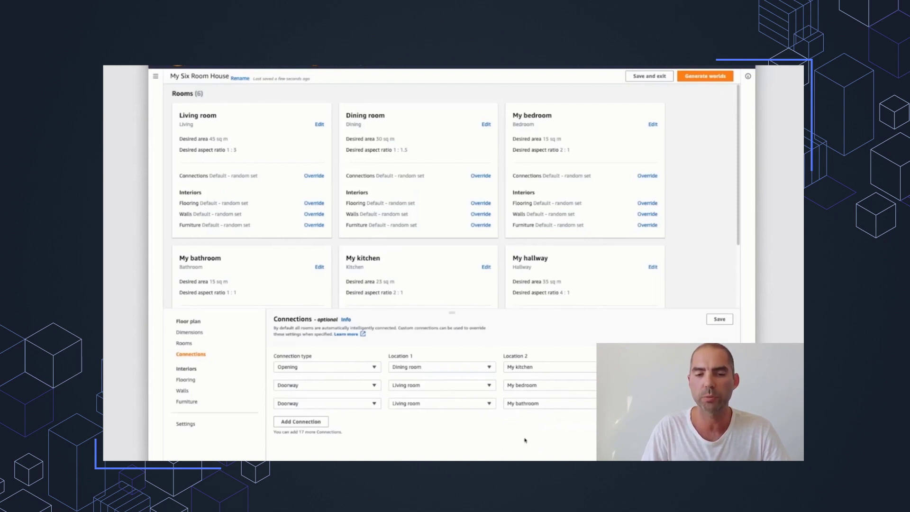
pyautogui.click(717, 322)
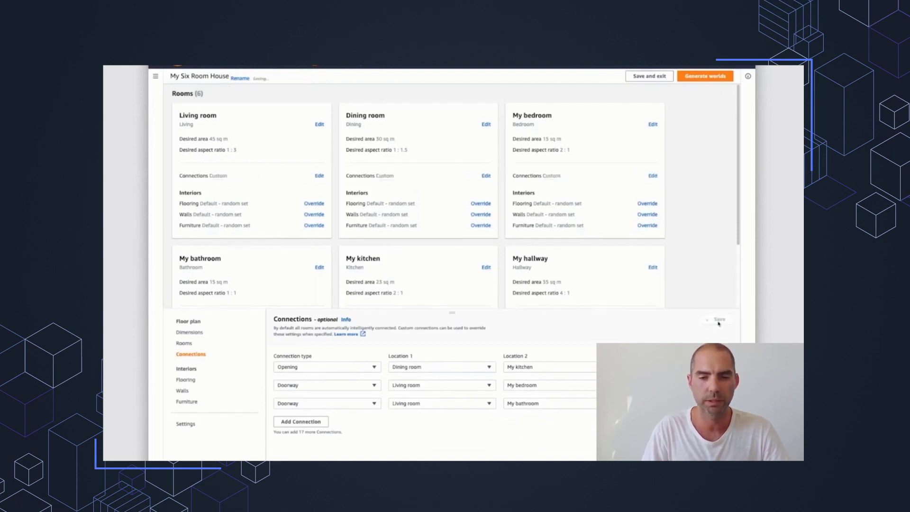
# Review the custom connection details on the Living room and Dining room cards
pyautogui.click(221, 181)
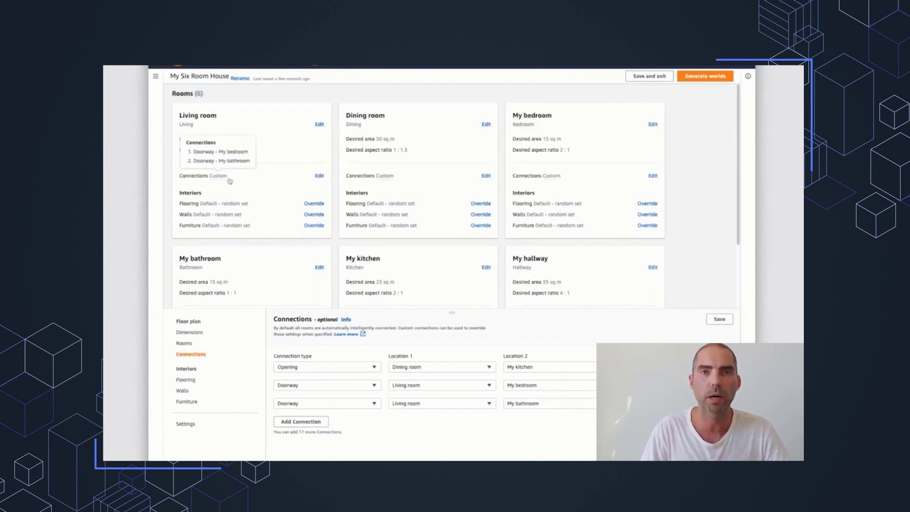
pyautogui.click(385, 176)
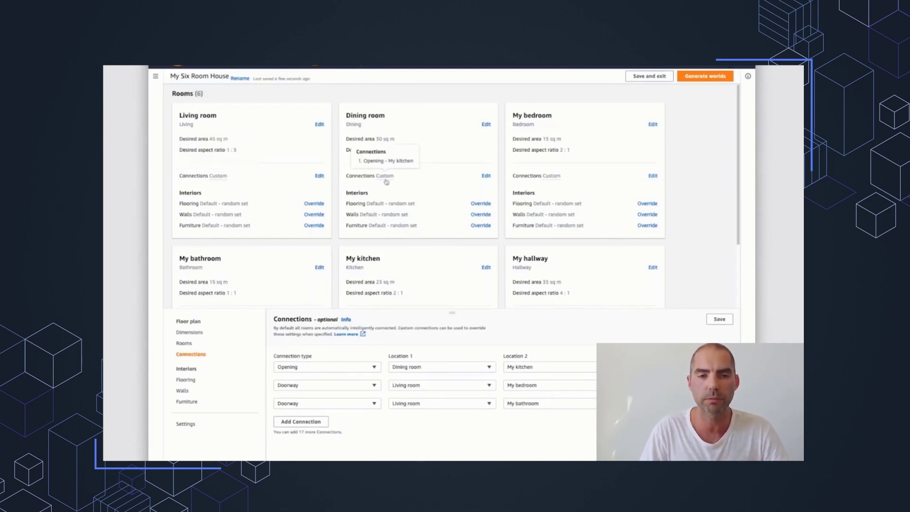
pyautogui.click(214, 321)
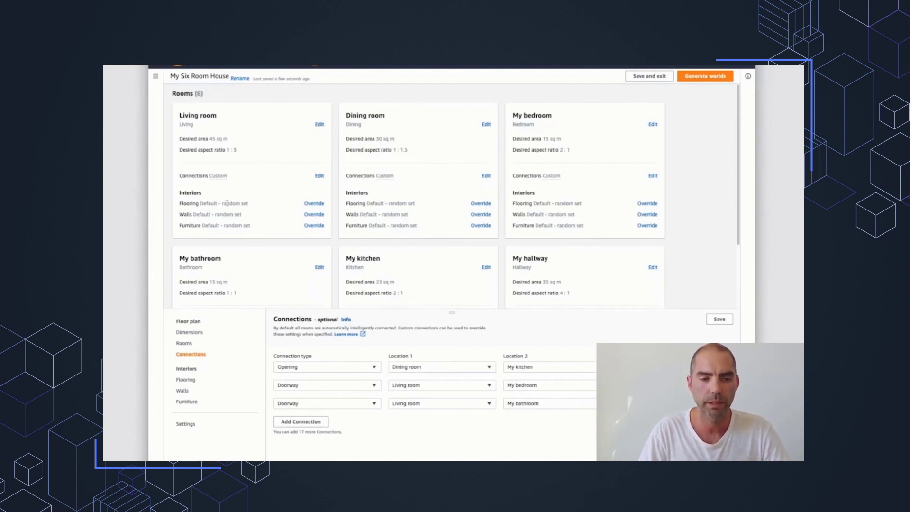
# Start a custom flooring set named "My wood floors" that is filtered by room type
pyautogui.click(186, 381)
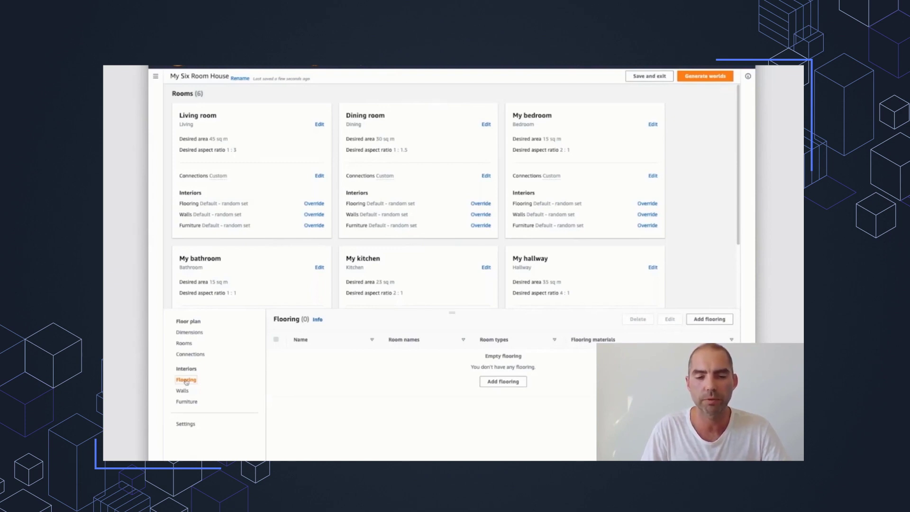
pyautogui.click(503, 382)
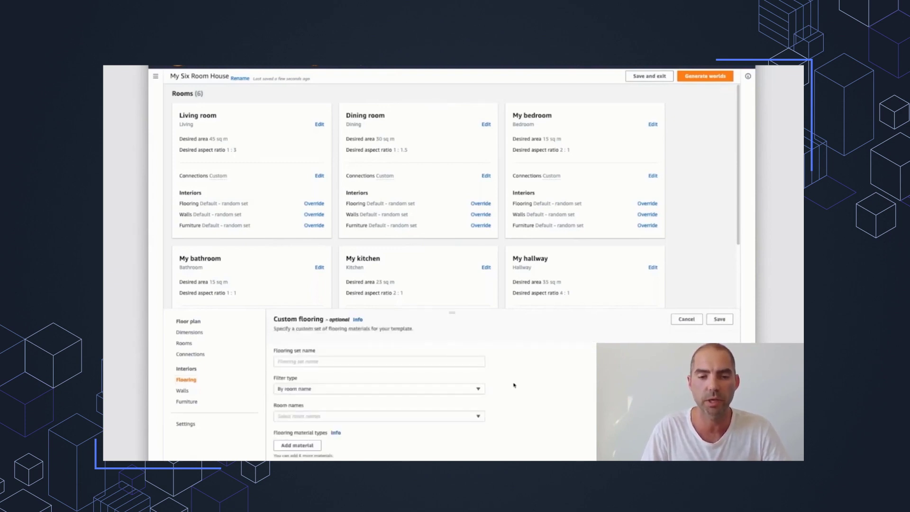
pyautogui.click(417, 361)
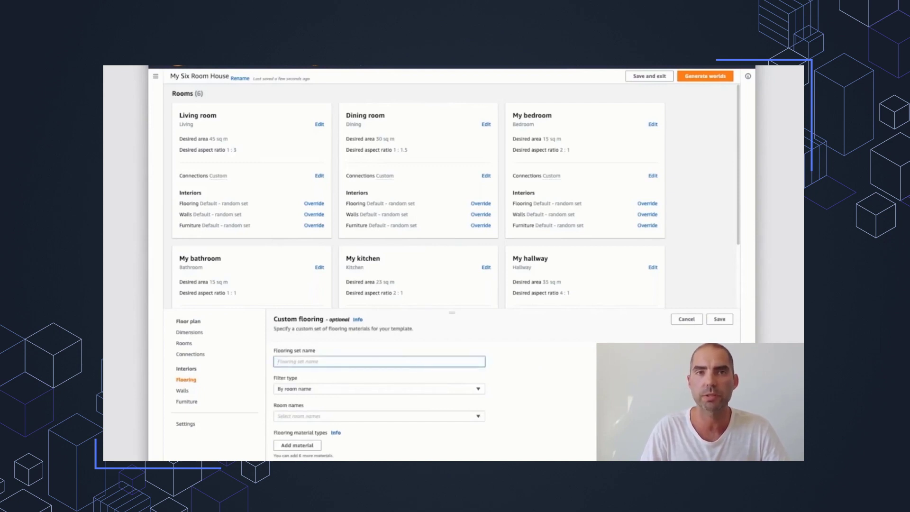
pyautogui.write('My wood floors')
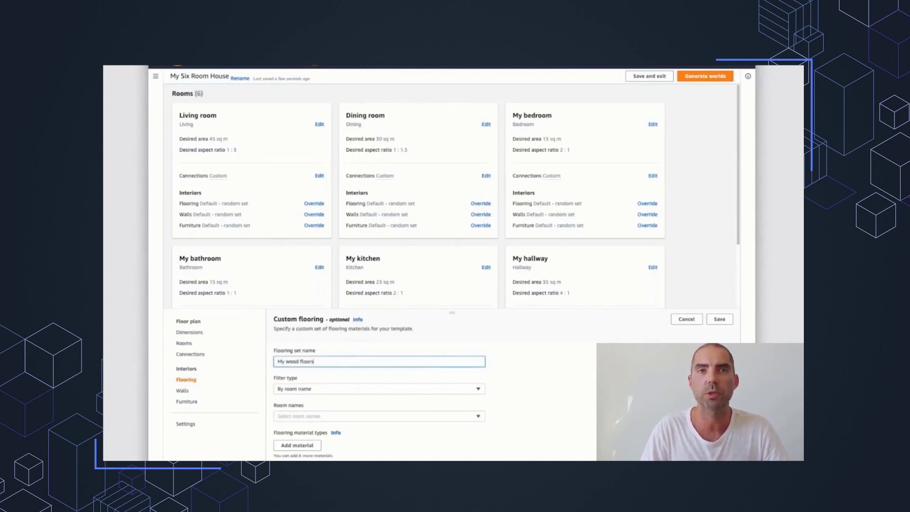
pyautogui.click(415, 389)
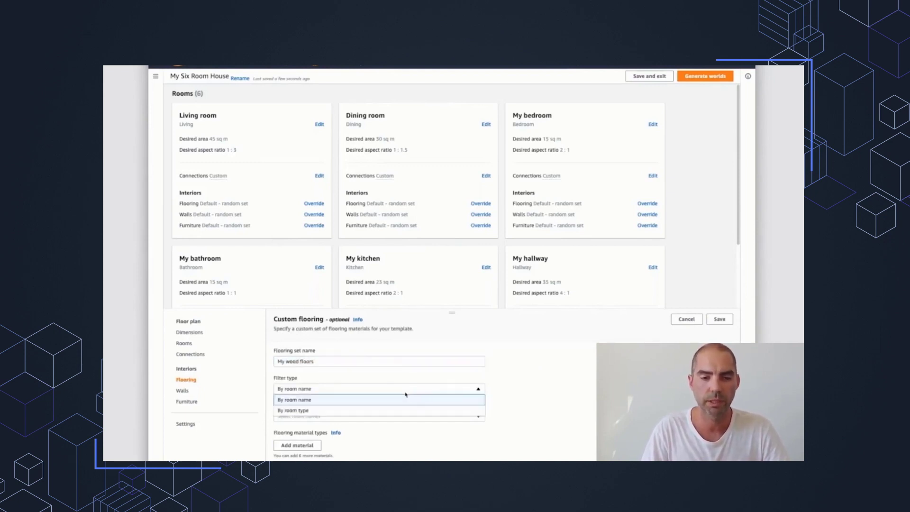
pyautogui.click(316, 411)
# Apply the flooring set to the Dining, Hallway, Kitchen and Living room types
pyautogui.click(317, 416)
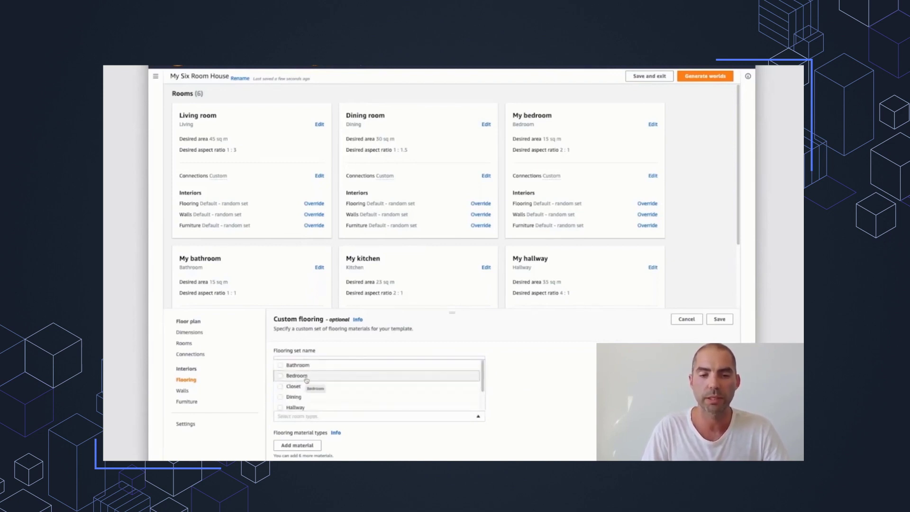
pyautogui.click(302, 399)
pyautogui.scroll(-1, 302, 401)
pyautogui.click(303, 401)
pyautogui.scroll(-1, 304, 402)
pyautogui.click(304, 400)
pyautogui.scroll(-1, 304, 402)
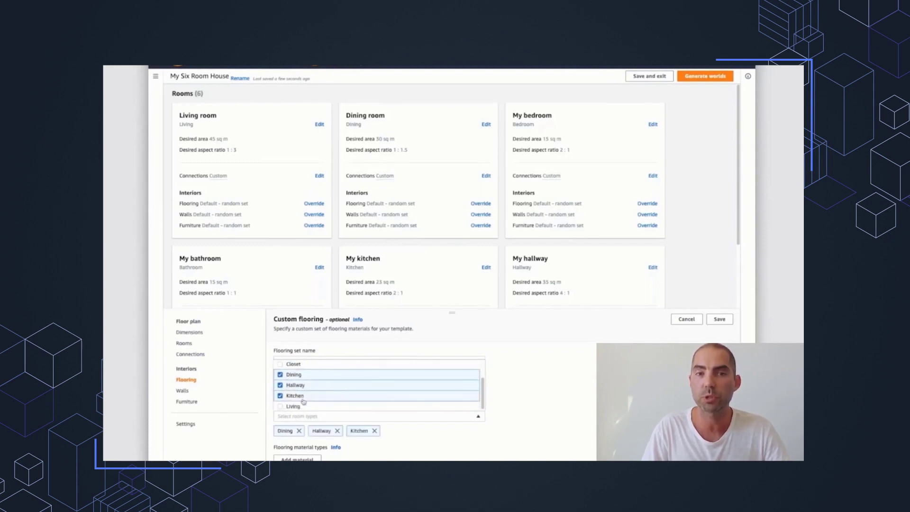
pyautogui.click(304, 405)
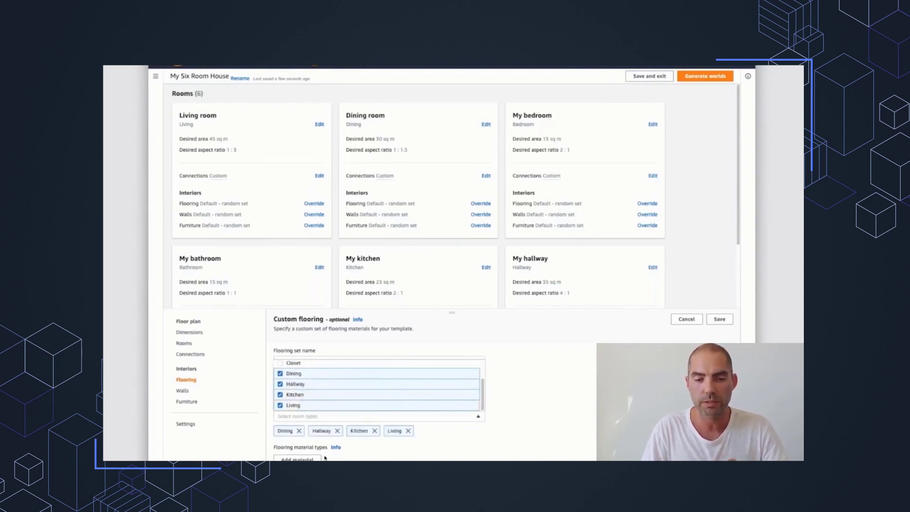
# Add Parquetry as the flooring material of the set and view its flooring samples
pyautogui.click(299, 459)
pyautogui.scroll(-1, 325, 455)
pyautogui.click(322, 447)
pyautogui.click(306, 427)
pyautogui.scroll(-2, 318, 450)
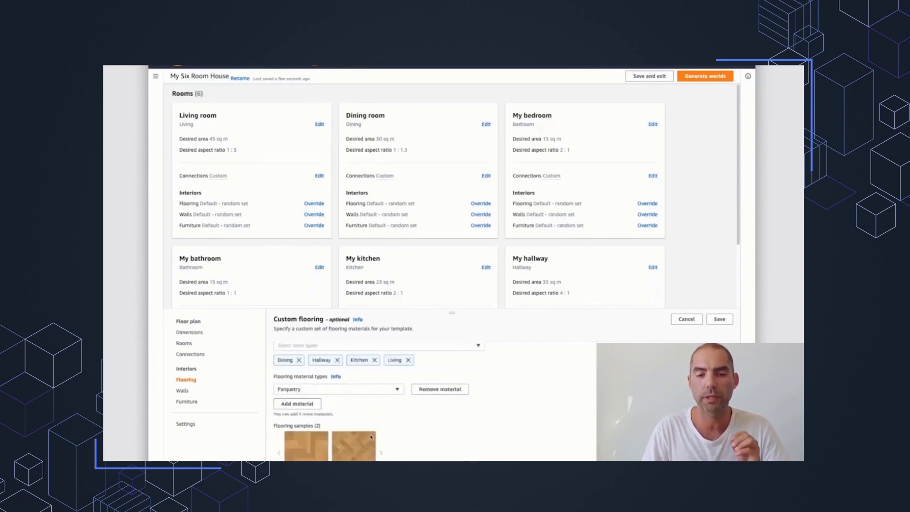
# Add Floorboard as a second flooring material and save the flooring set
pyautogui.click(297, 404)
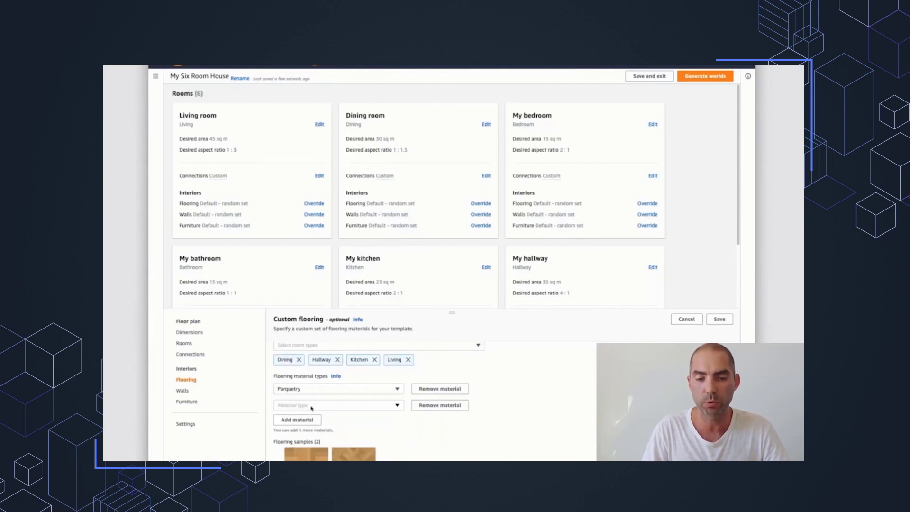
pyautogui.click(300, 406)
pyautogui.click(315, 438)
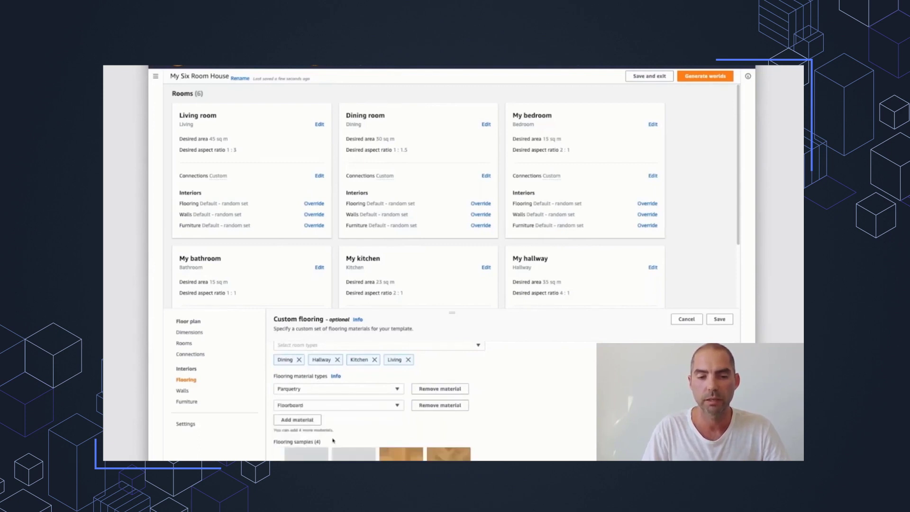
pyautogui.scroll(-1, 333, 440)
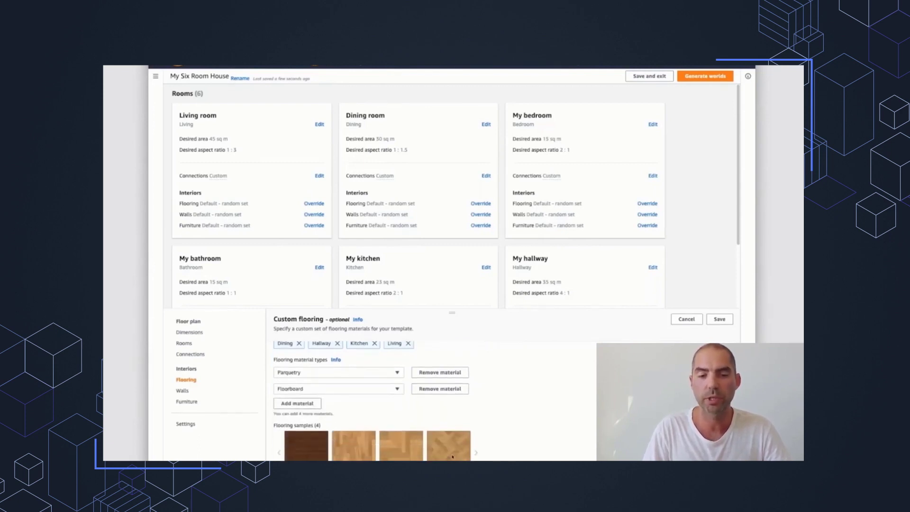
pyautogui.click(719, 320)
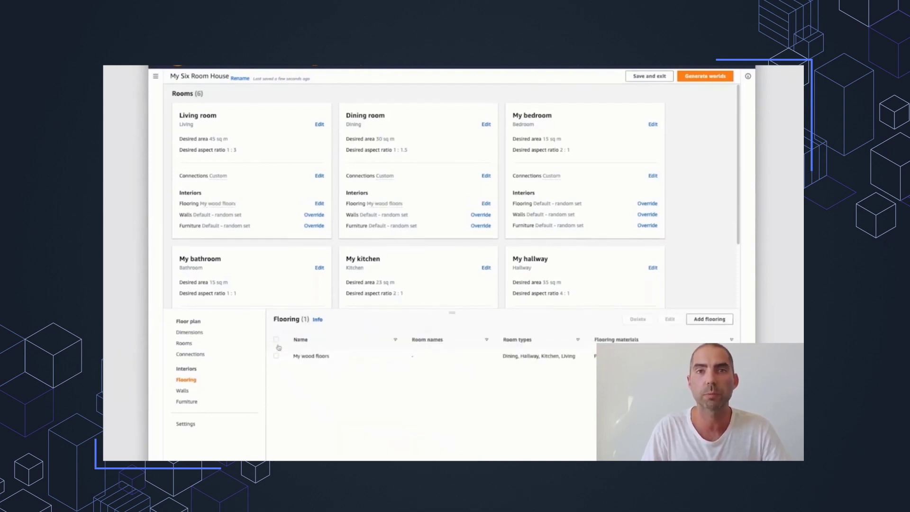
# Start a custom wall set named "My wall paper and brick walls"
pyautogui.click(185, 391)
pyautogui.click(503, 382)
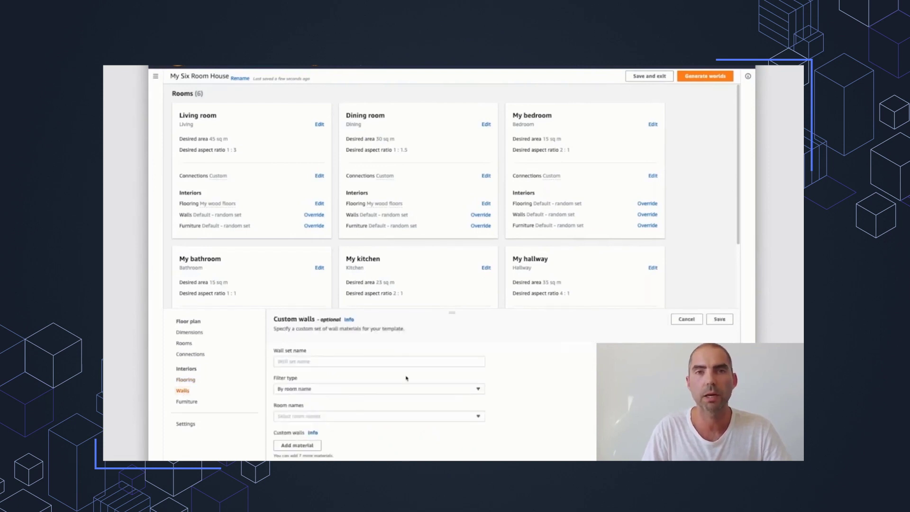
pyautogui.click(360, 363)
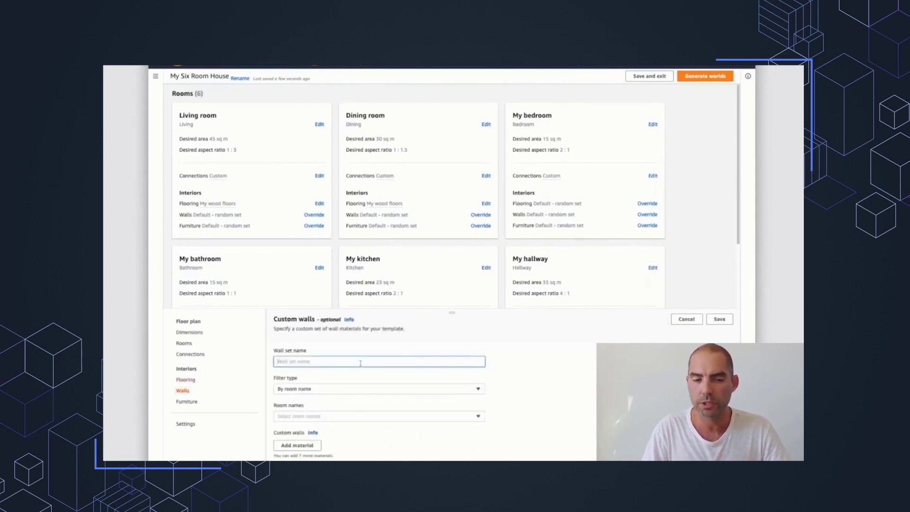
pyautogui.write('My wal')
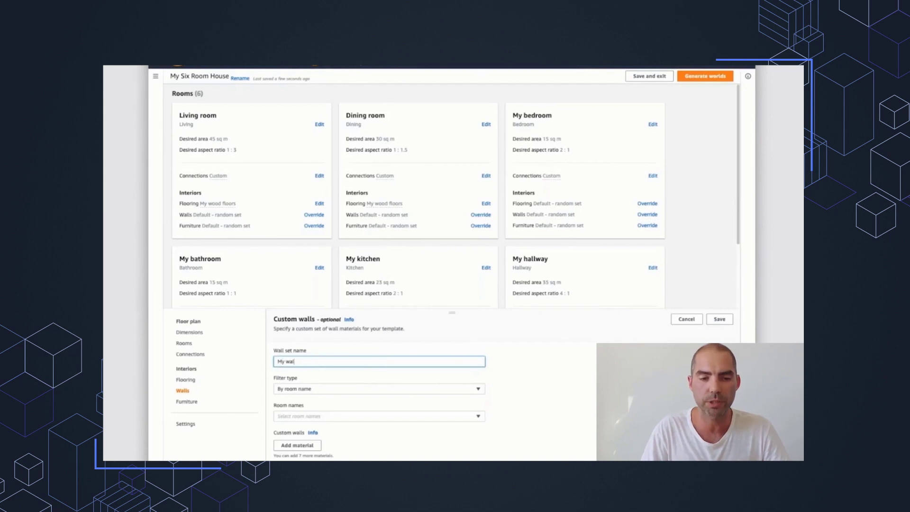
pyautogui.write('l ppaper')
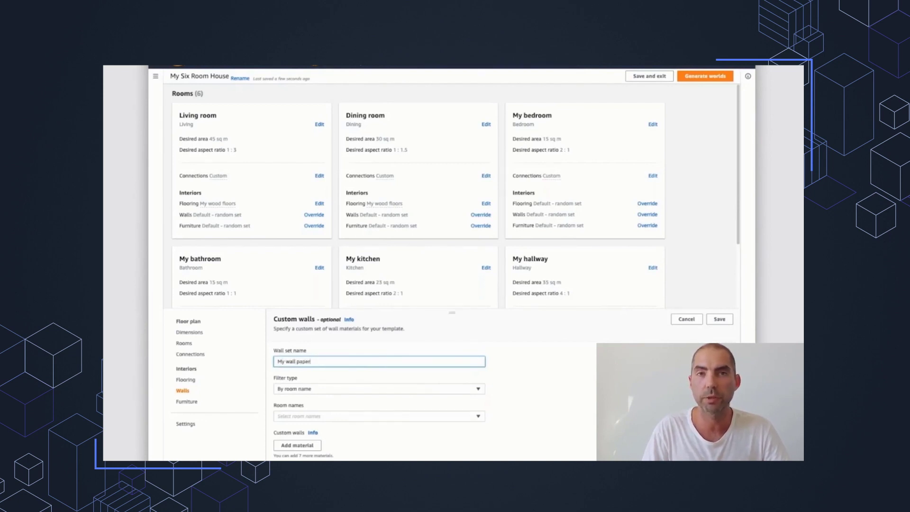
pyautogui.write(' and')
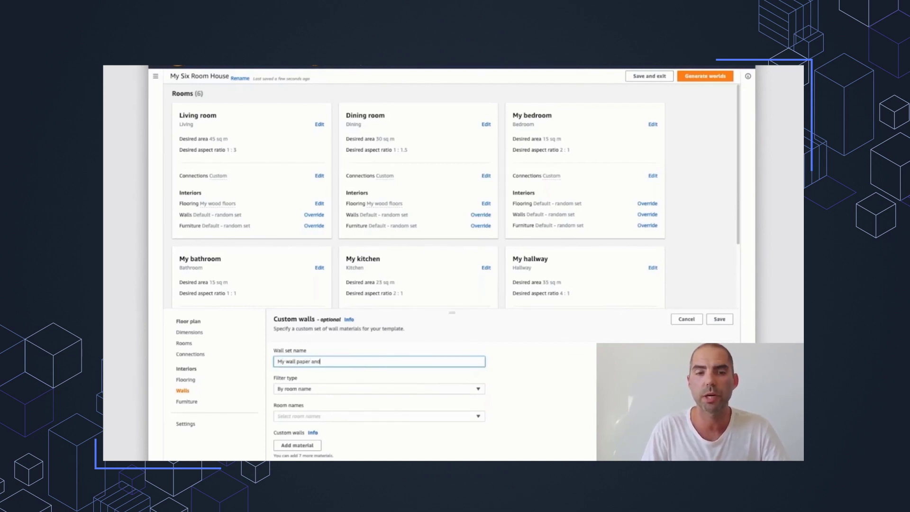
pyautogui.write(' brick walls')
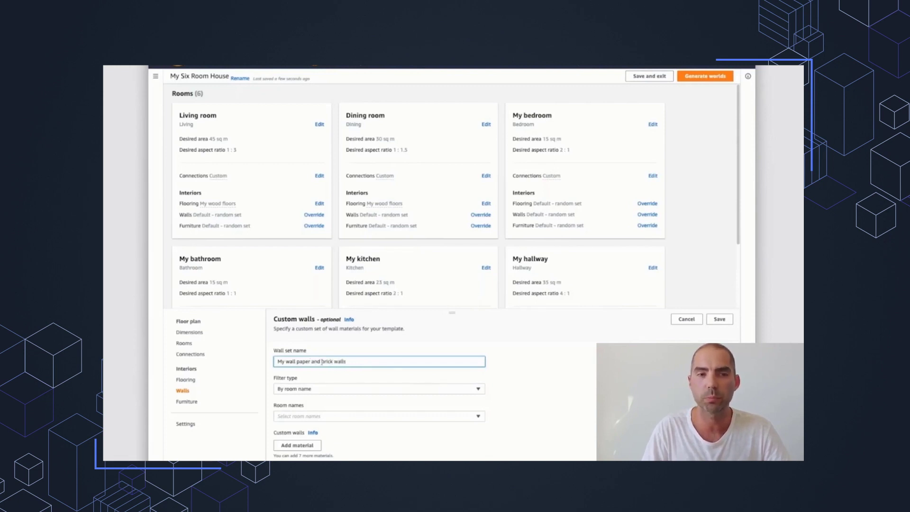
# Filter the wall set by room name and apply it to My bedroom and My kitchen
pyautogui.click(321, 390)
pyautogui.click(319, 400)
pyautogui.click(311, 417)
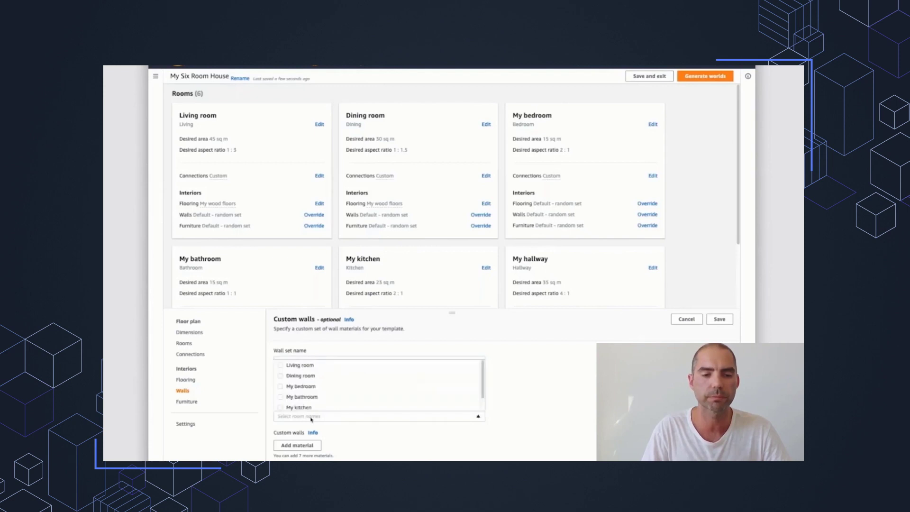
pyautogui.click(301, 388)
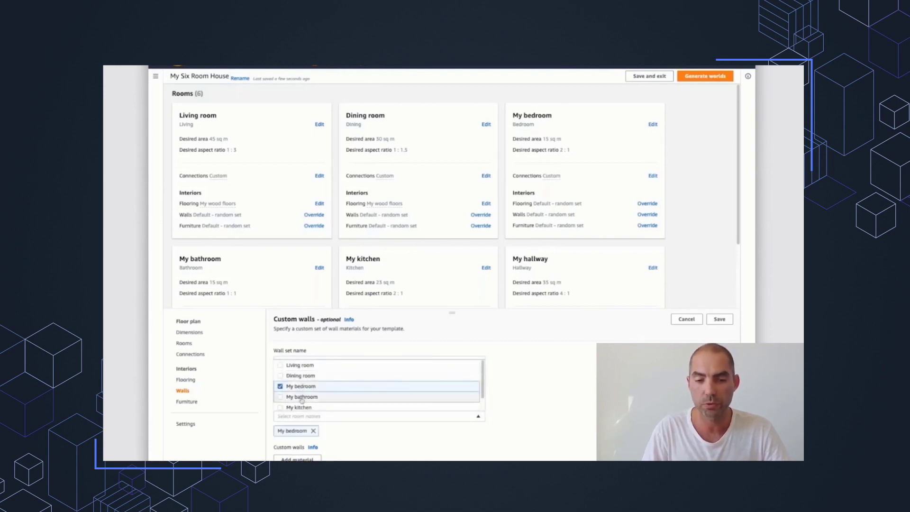
pyautogui.click(298, 407)
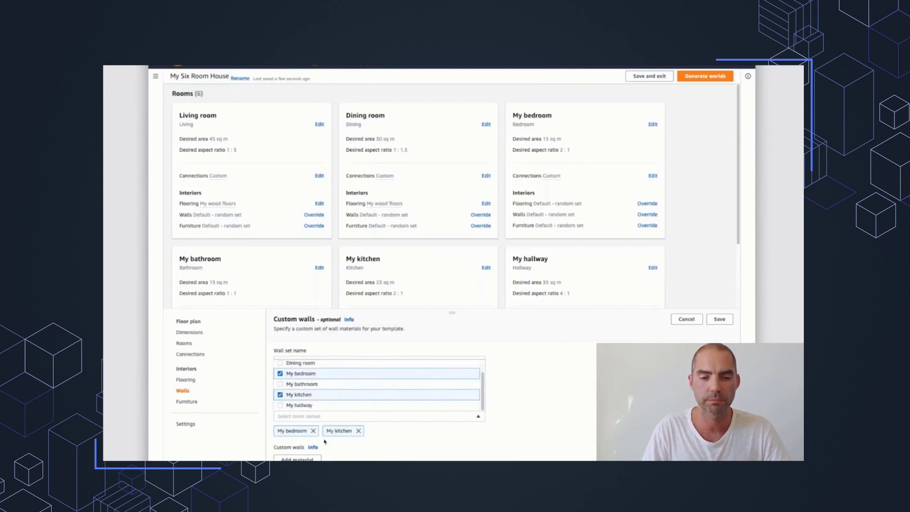
pyautogui.press('Escape')
# Add Wallpaper as the first material of the wall set
pyautogui.click(297, 459)
pyautogui.click(322, 448)
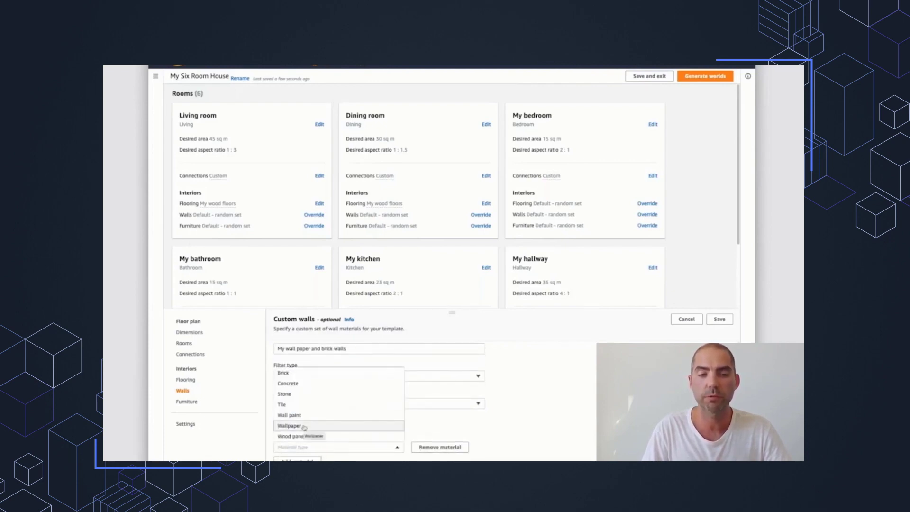
pyautogui.click(308, 425)
# Add Brick as a second wall material, browse the wall samples and save the wall set
pyautogui.scroll(-1, 329, 451)
pyautogui.click(306, 443)
pyautogui.click(308, 444)
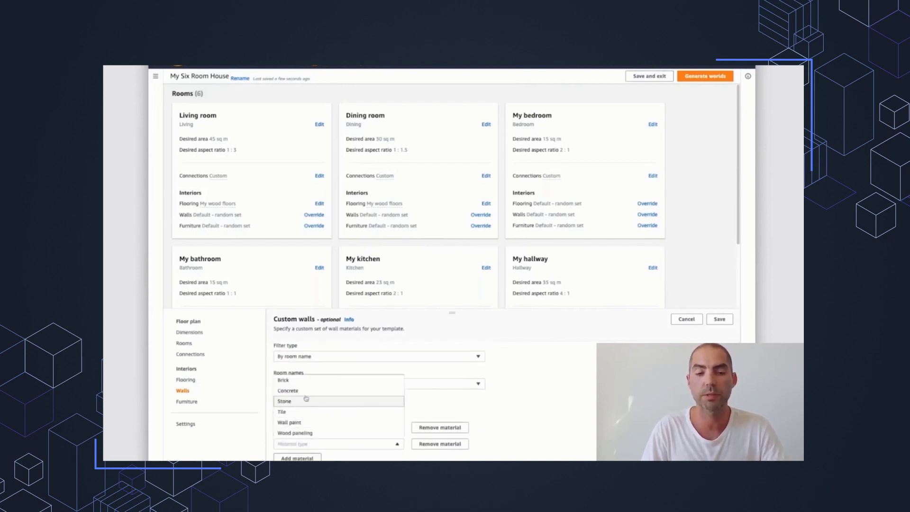
pyautogui.click(309, 382)
pyautogui.scroll(-1, 441, 430)
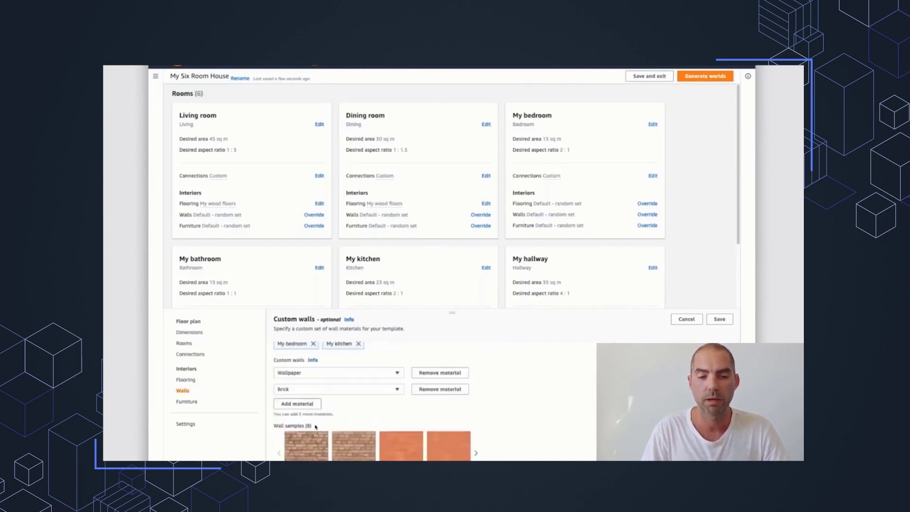
pyautogui.click(477, 453)
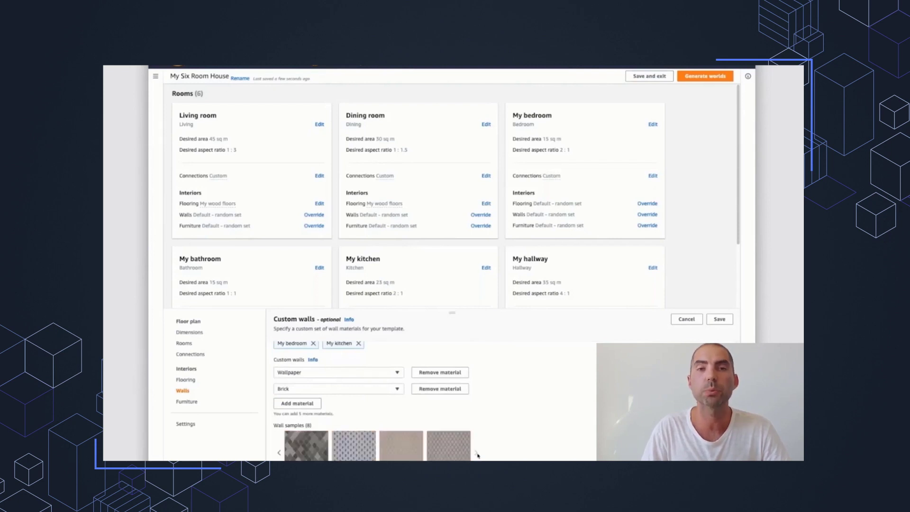
pyautogui.click(719, 321)
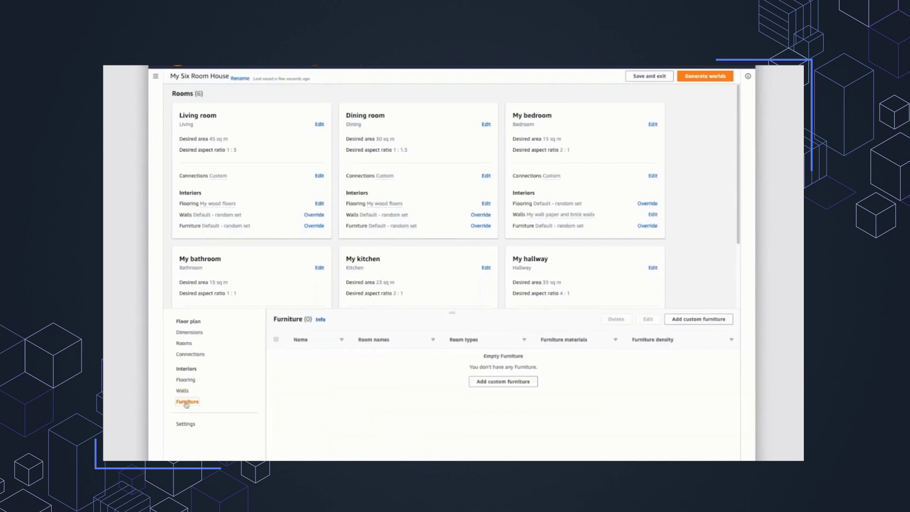
# Start a custom furniture set named "My hallway furniture" that is filtered by room name
pyautogui.click(503, 382)
pyautogui.click(310, 362)
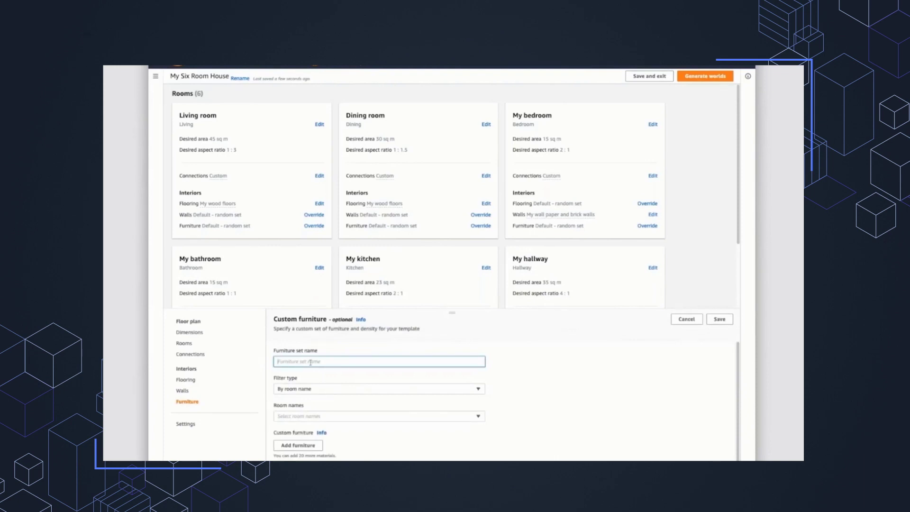
pyautogui.write('My hallway furniture')
pyautogui.click(319, 388)
pyautogui.click(313, 404)
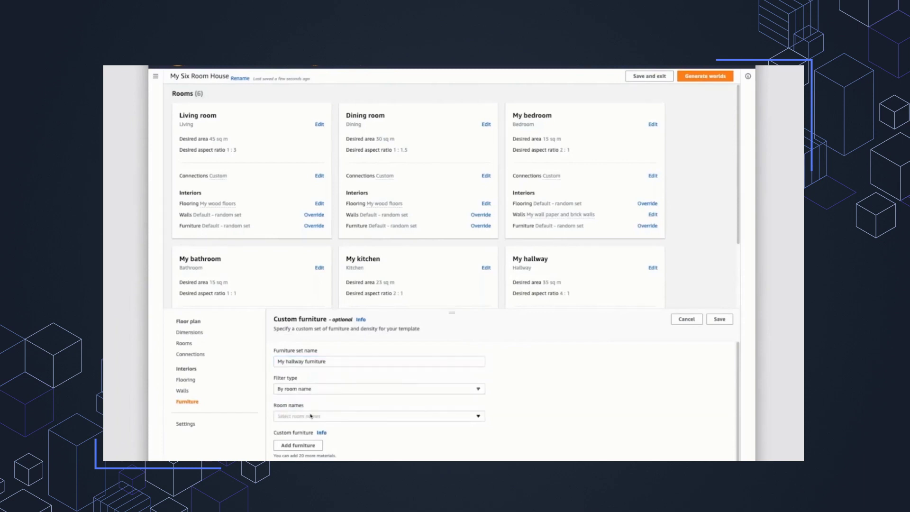
# Apply the furniture set to the My hallway room
pyautogui.click(310, 415)
pyautogui.scroll(-1, 308, 395)
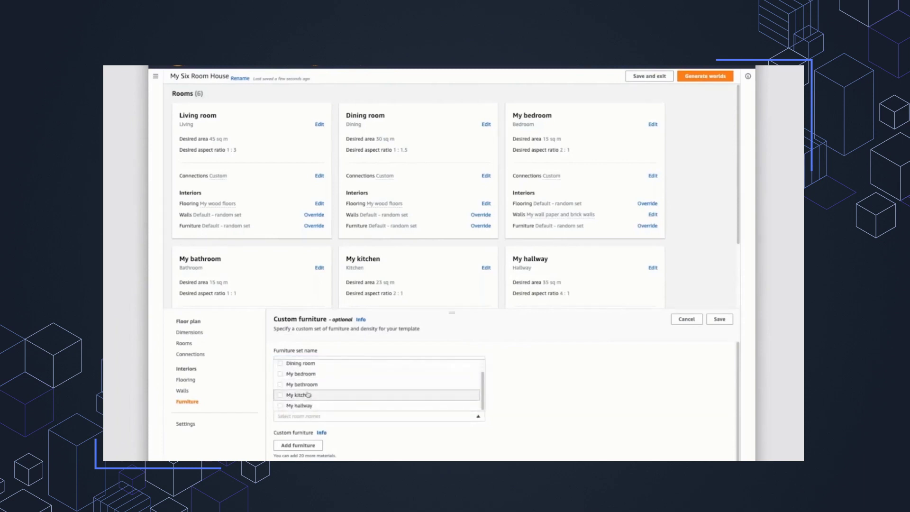
pyautogui.click(300, 405)
pyautogui.click(360, 429)
# Add Sideboards and buffets as the first furniture type of the hallway set
pyautogui.click(311, 436)
pyautogui.click(367, 422)
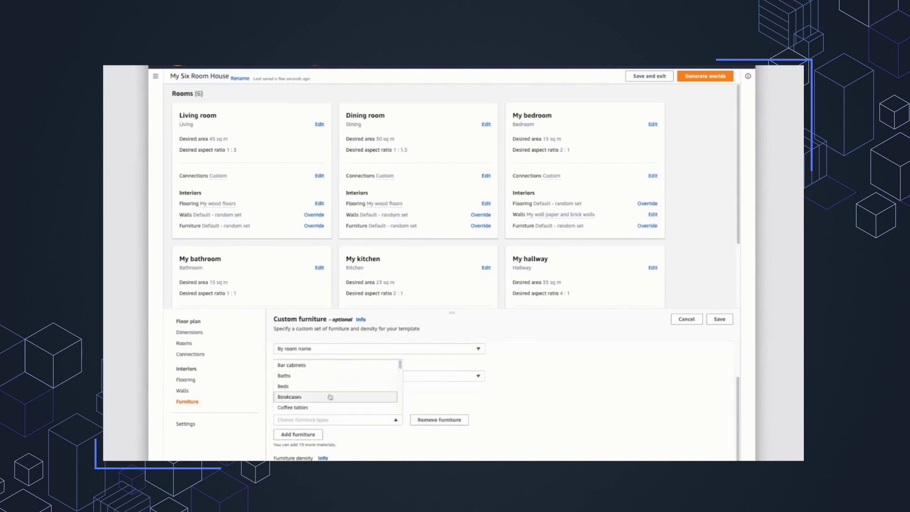
pyautogui.scroll(-1, 316, 371)
pyautogui.scroll(-4, 311, 387)
pyautogui.scroll(-5, 311, 388)
pyautogui.scroll(-6, 311, 388)
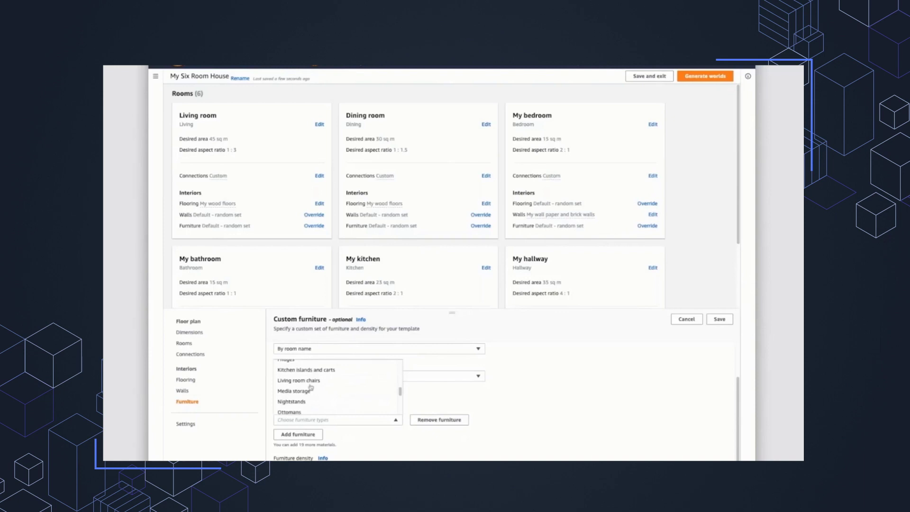
pyautogui.scroll(-5, 311, 388)
pyautogui.scroll(-2, 311, 388)
pyautogui.click(311, 388)
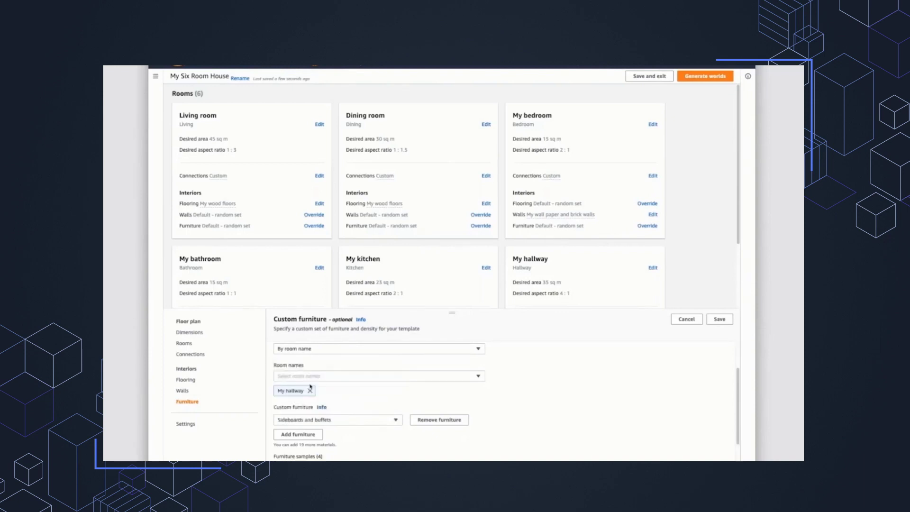
# Add Storage benches as a second furniture type and save the furniture set
pyautogui.scroll(-2, 419, 438)
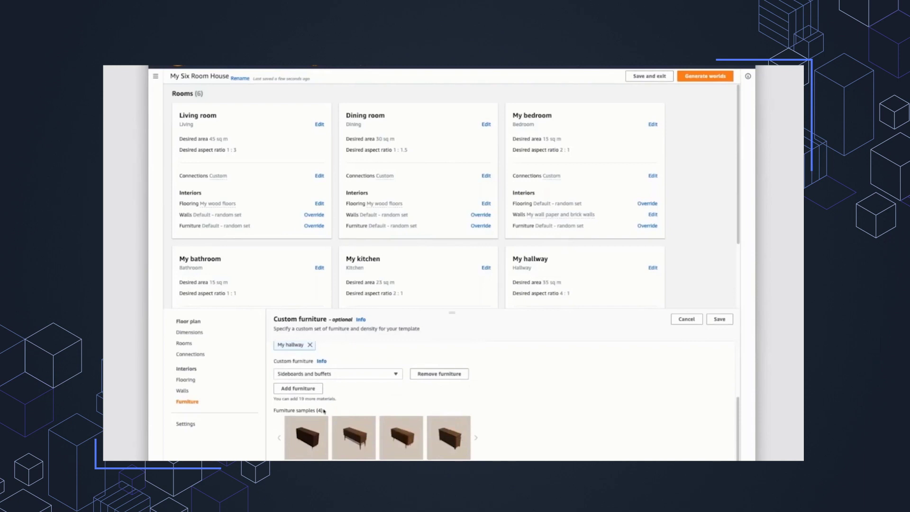
pyautogui.click(315, 392)
pyautogui.click(315, 395)
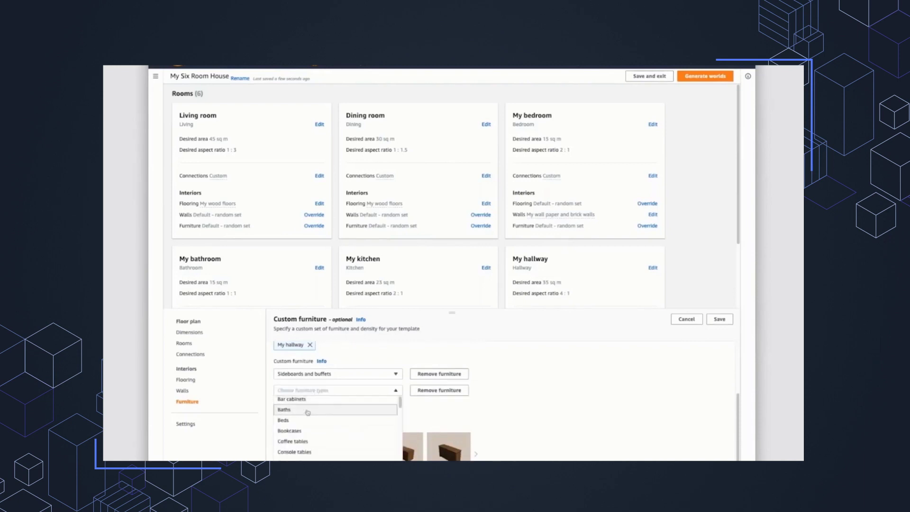
pyautogui.scroll(-5, 305, 416)
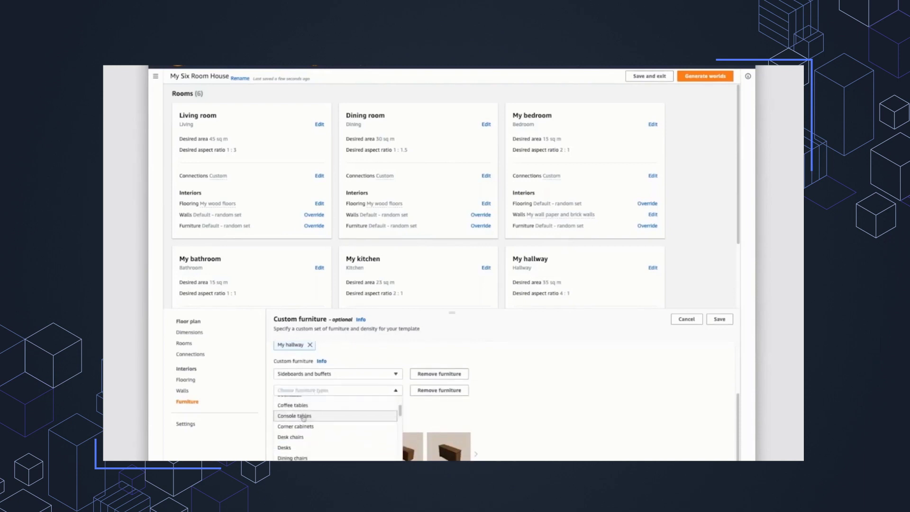
pyautogui.scroll(-5, 304, 420)
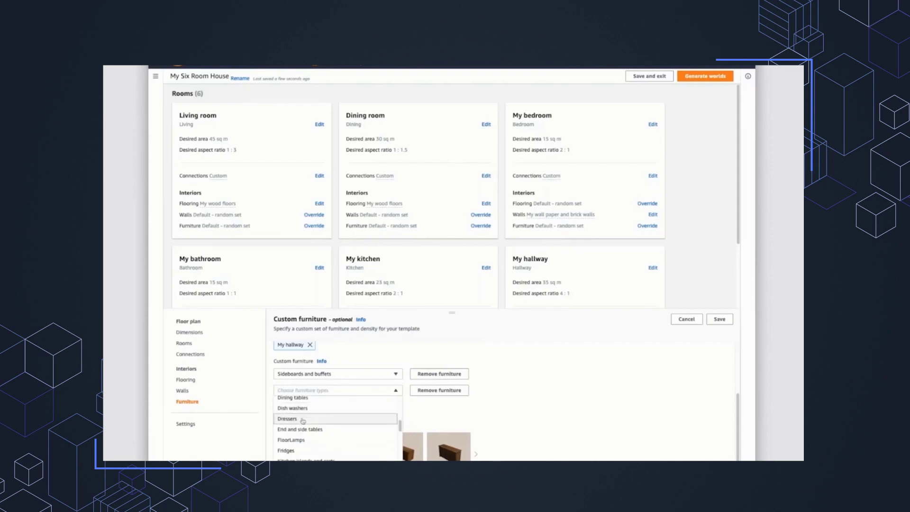
pyautogui.scroll(-5, 301, 429)
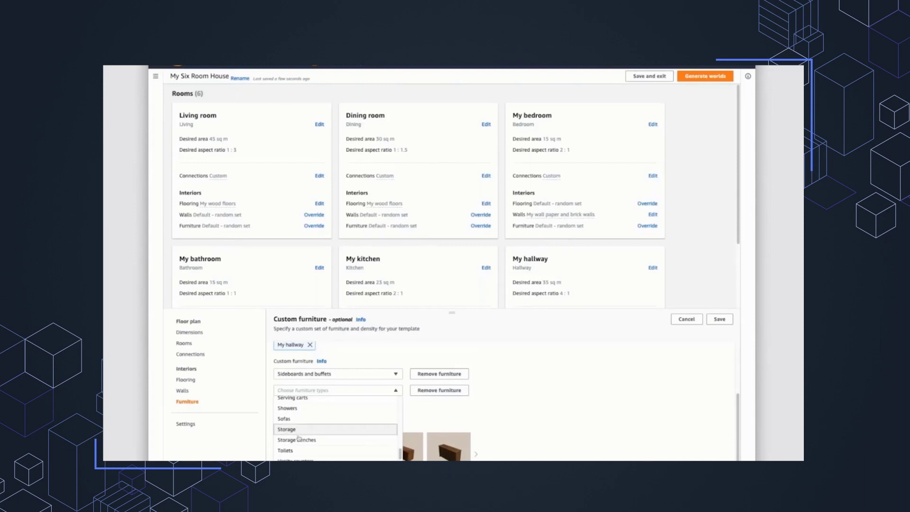
pyautogui.click(299, 441)
pyautogui.scroll(-1, 484, 440)
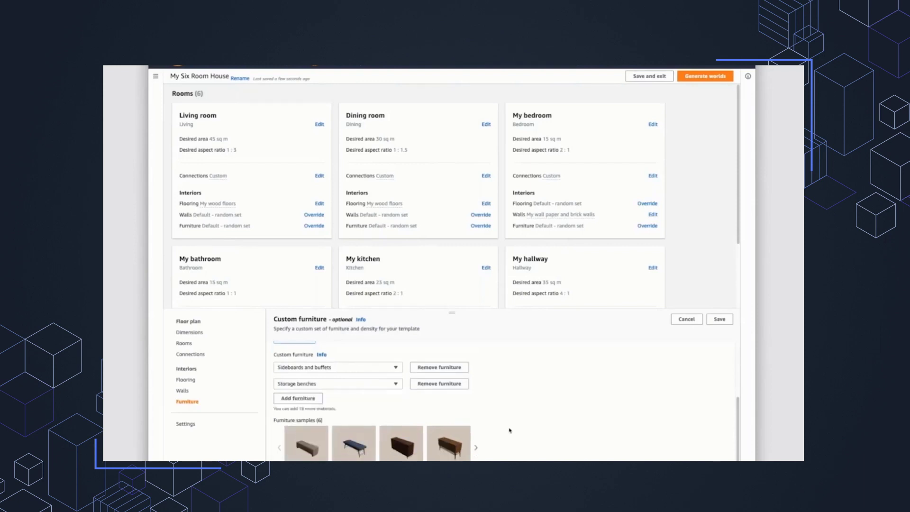
pyautogui.click(720, 319)
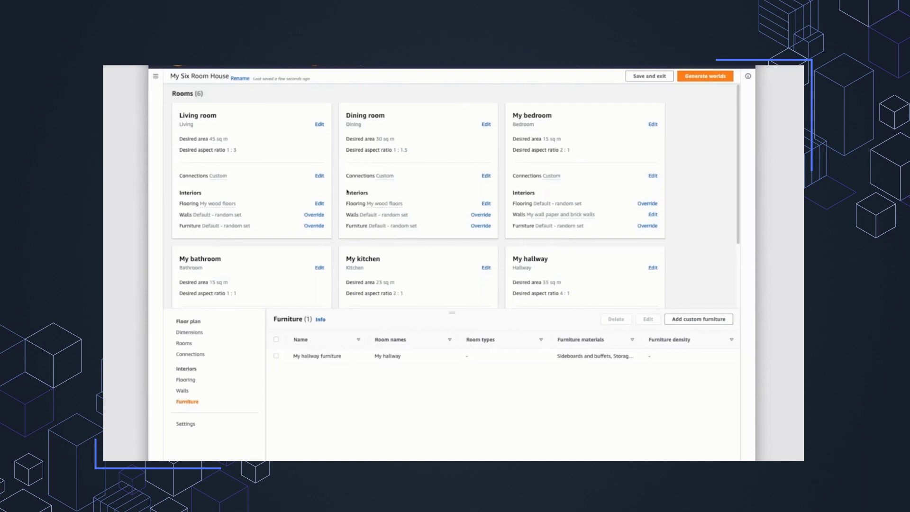
# Review the room list, the furniture details on the My hallway card and the wall details on the My kitchen card
pyautogui.click(185, 344)
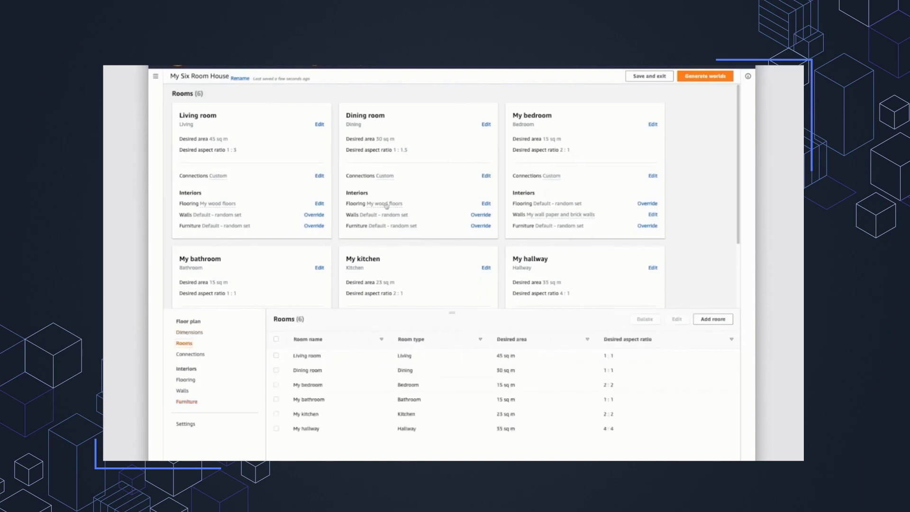
pyautogui.scroll(-3, 387, 205)
pyautogui.scroll(-1, 386, 204)
pyautogui.moveTo(551, 290)
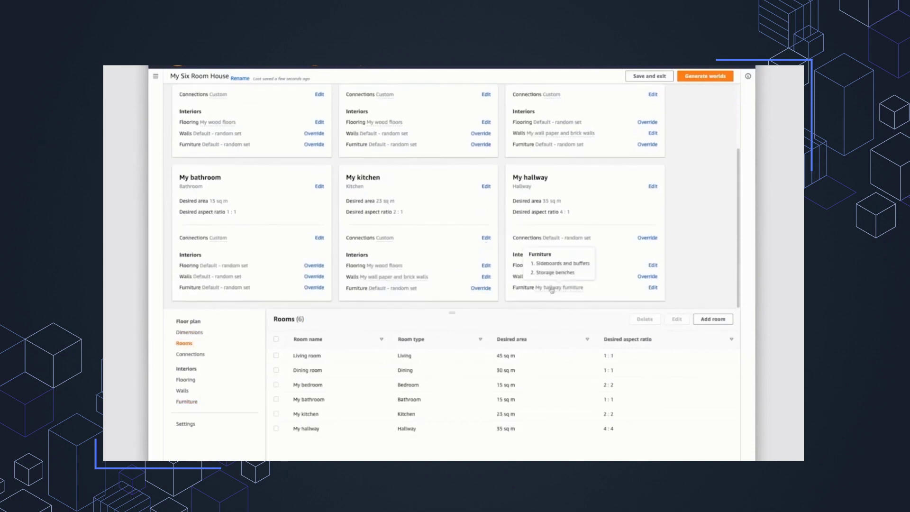
pyautogui.moveTo(409, 280)
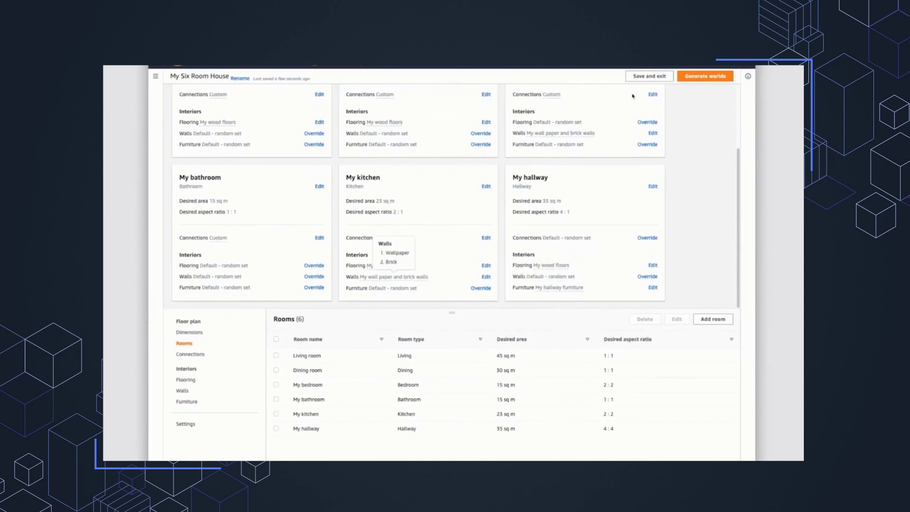
# Start generating worlds from the My Six Room House template and set the number of floor plans to 5
pyautogui.click(722, 77)
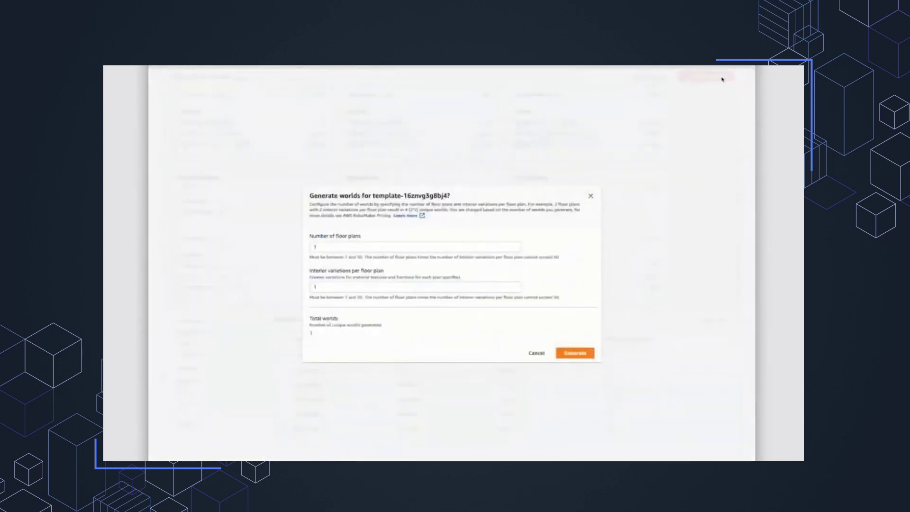
pyautogui.doubleClick(320, 248)
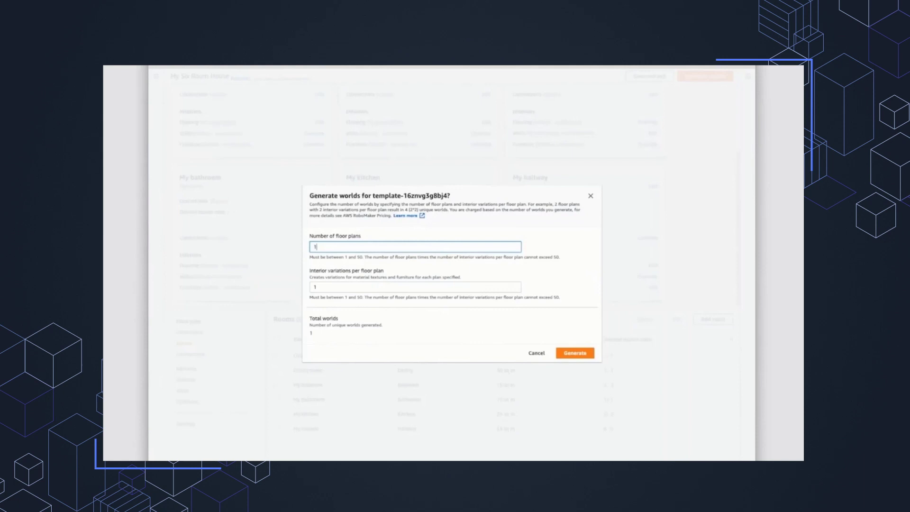
pyautogui.press('BackSpace')
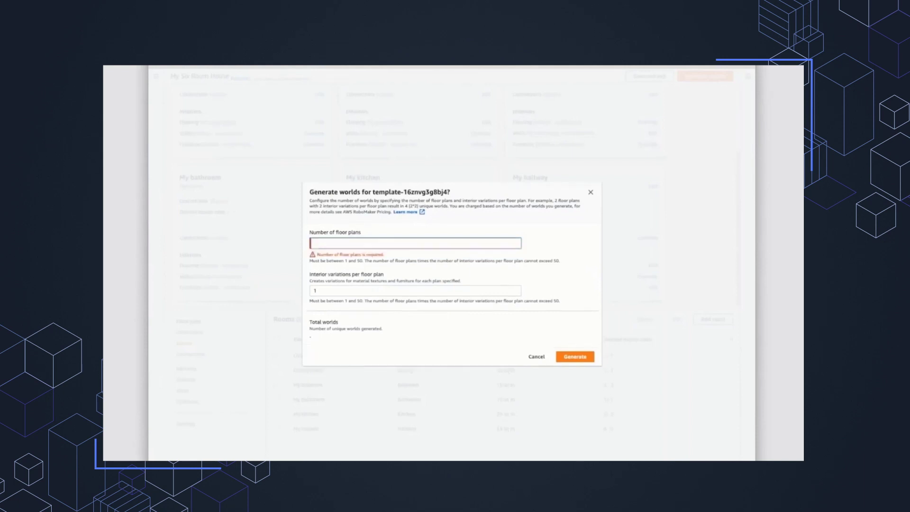
pyautogui.write('5')
# Set the interior variations per floor plan to 3 and generate the worlds
pyautogui.press('Tab')
pyautogui.press('BackSpace')
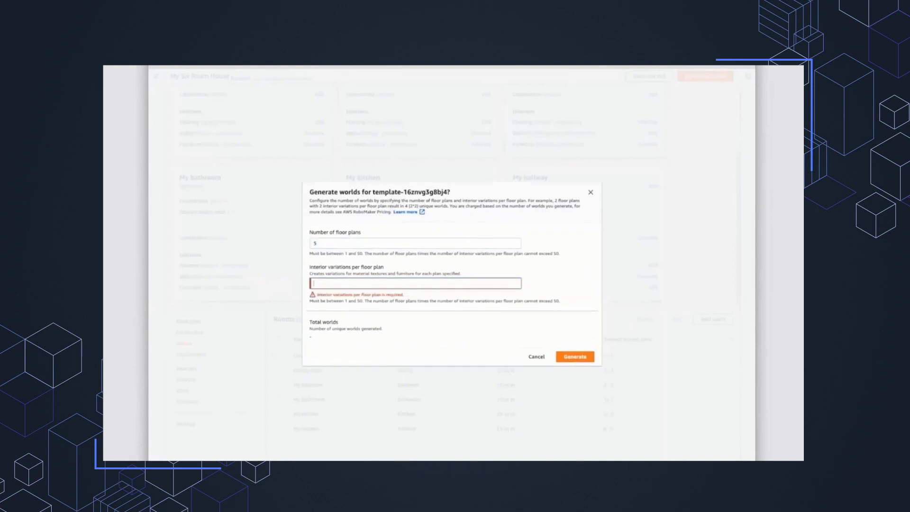
pyautogui.write('5')
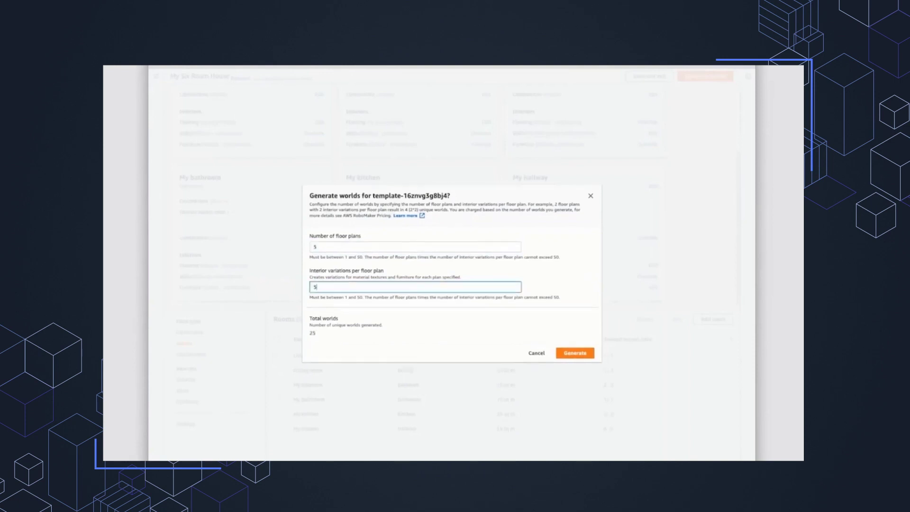
pyautogui.press('BackSpace')
pyautogui.write('10')
pyautogui.press('BackSpace')
pyautogui.press('BackSpace')
pyautogui.write('3')
pyautogui.click(573, 353)
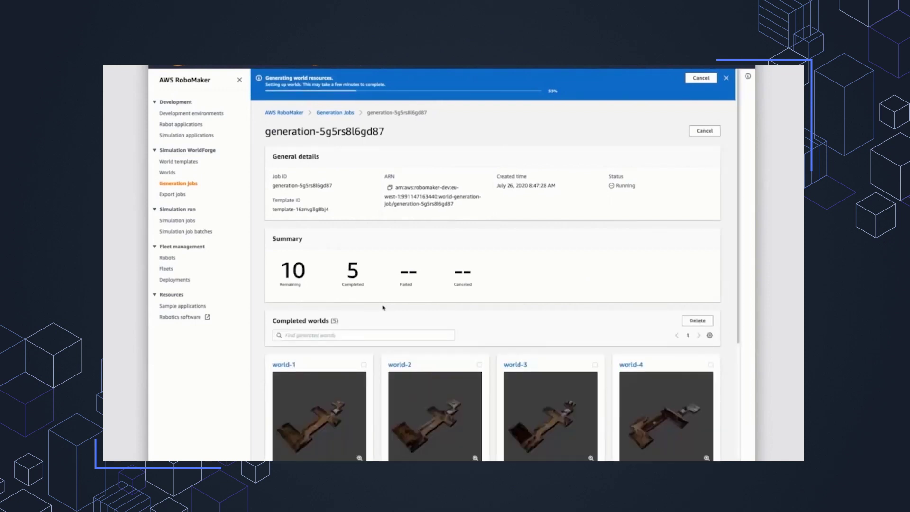
# Look over the first completed worlds of the generation job and view the enlarged preview of world-2
pyautogui.scroll(-2, 384, 307)
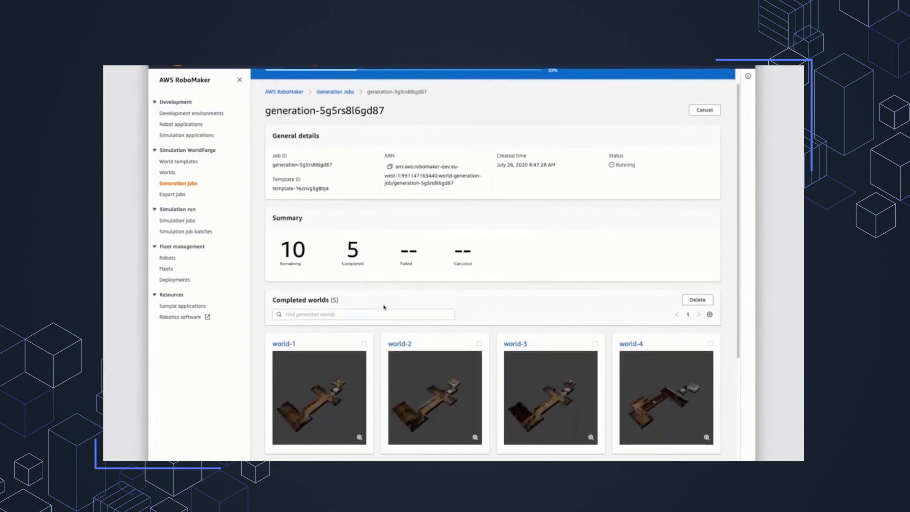
pyautogui.scroll(-2, 383, 306)
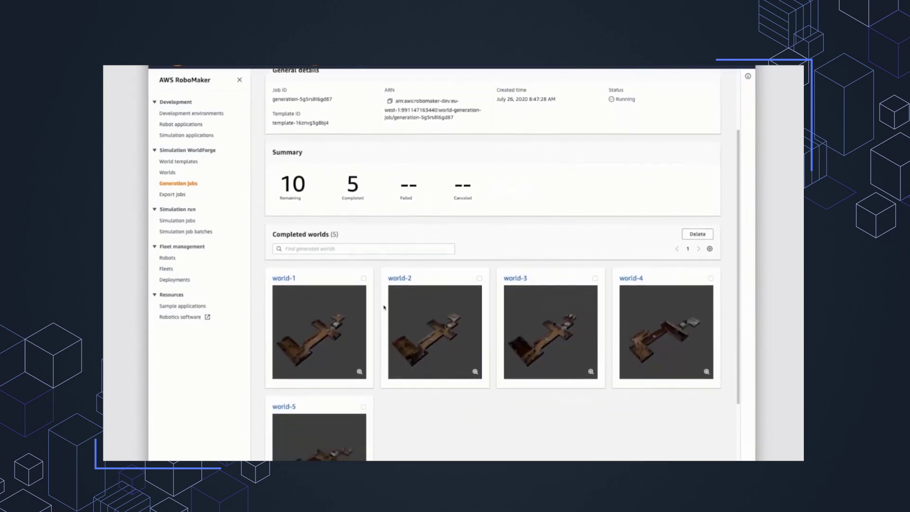
pyautogui.scroll(-2, 383, 308)
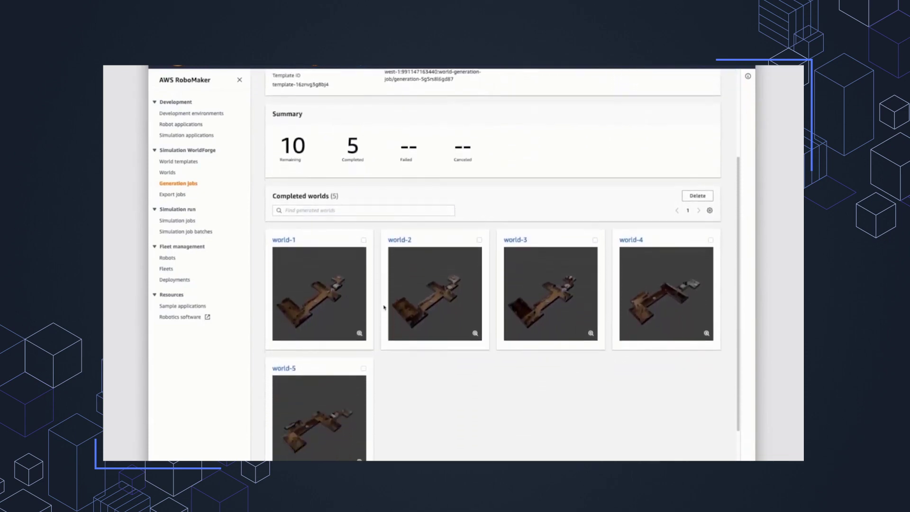
pyautogui.click(424, 269)
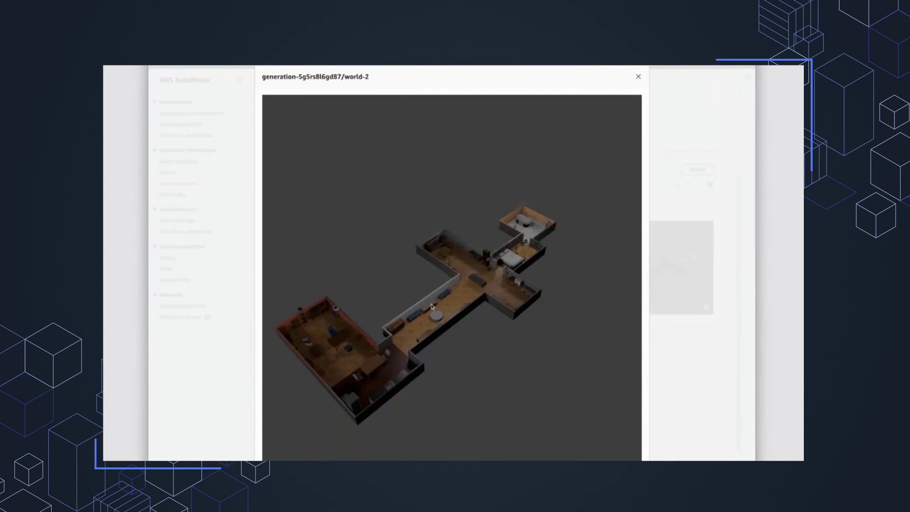
pyautogui.click(639, 77)
# Examine the completed world thumbnails and the job summary as the generation job runs to completion
pyautogui.scroll(-1, 402, 355)
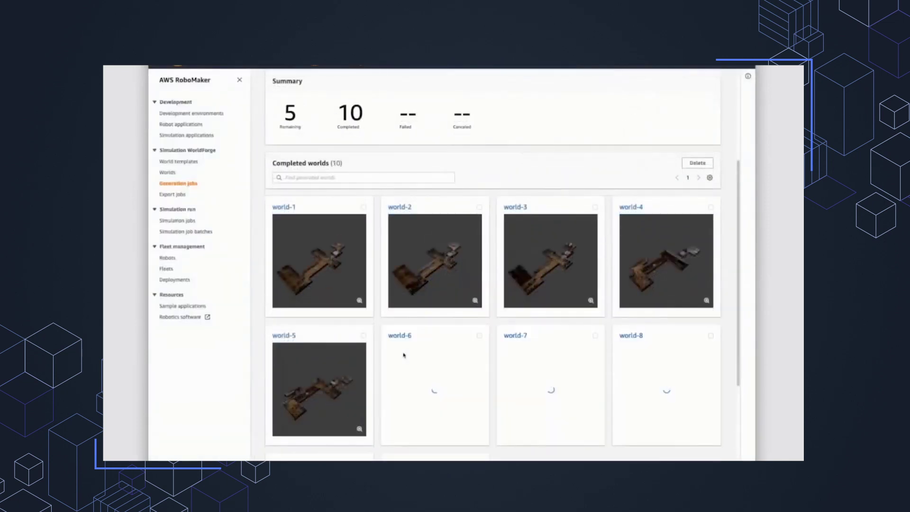
pyautogui.scroll(-2, 404, 355)
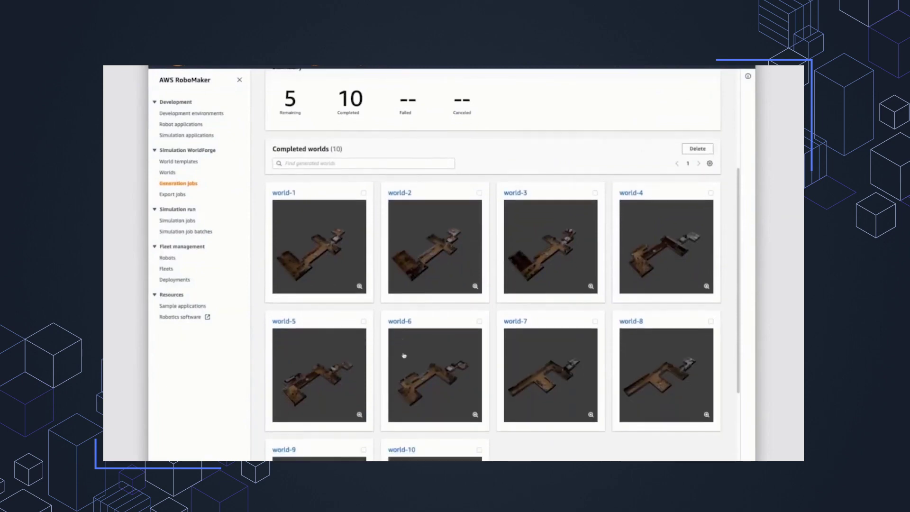
pyautogui.scroll(-2, 404, 355)
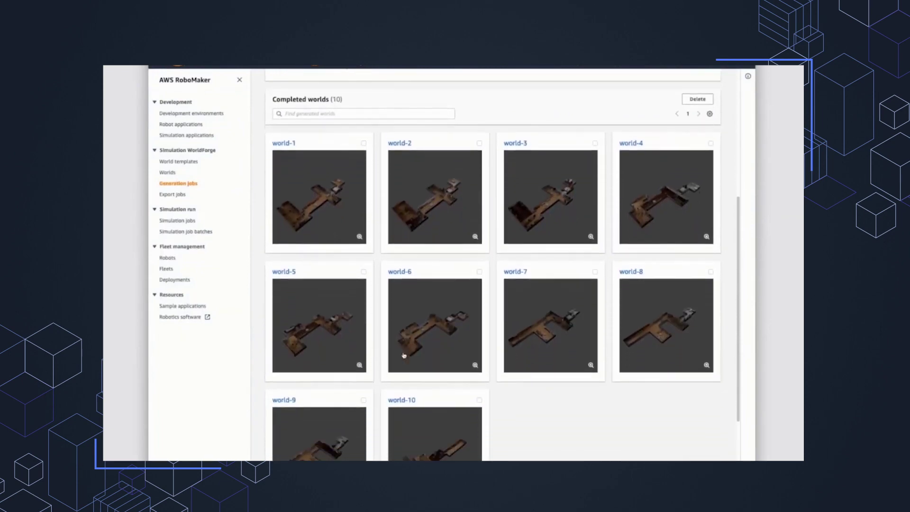
pyautogui.scroll(-2, 404, 355)
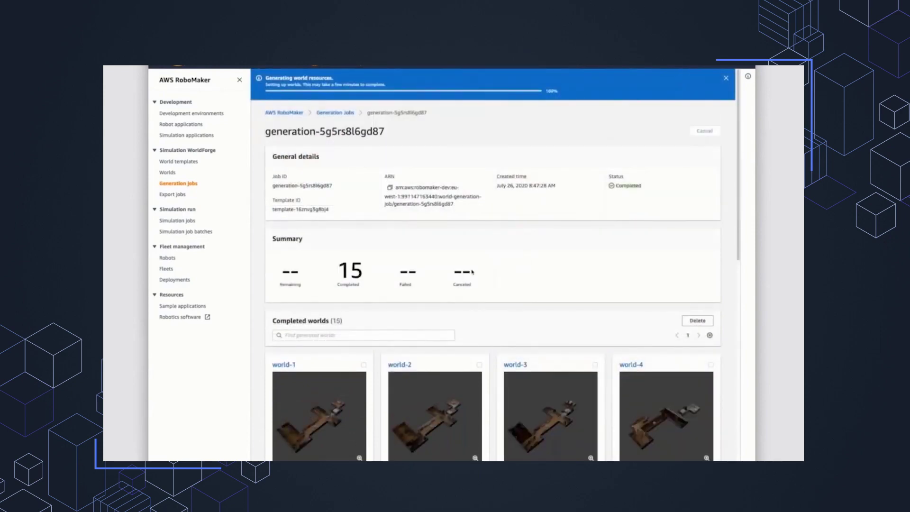
pyautogui.scroll(-2, 372, 280)
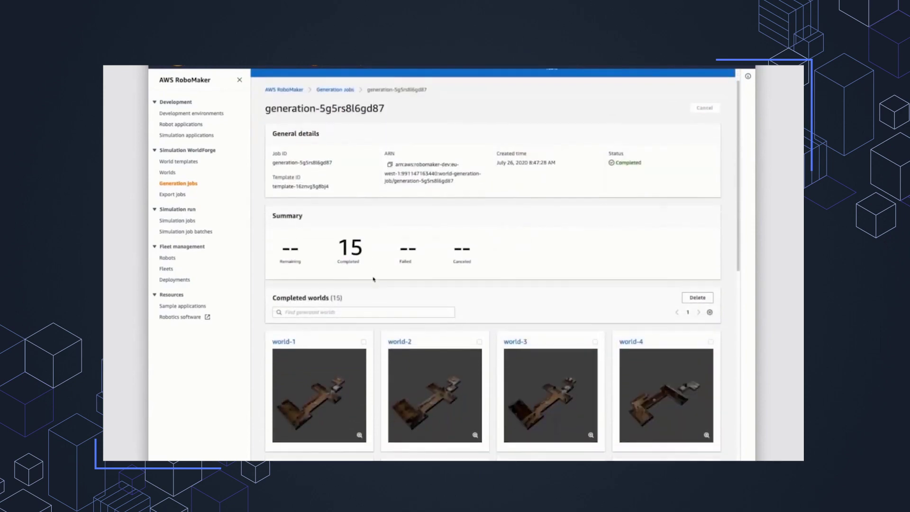
pyautogui.scroll(-4, 373, 279)
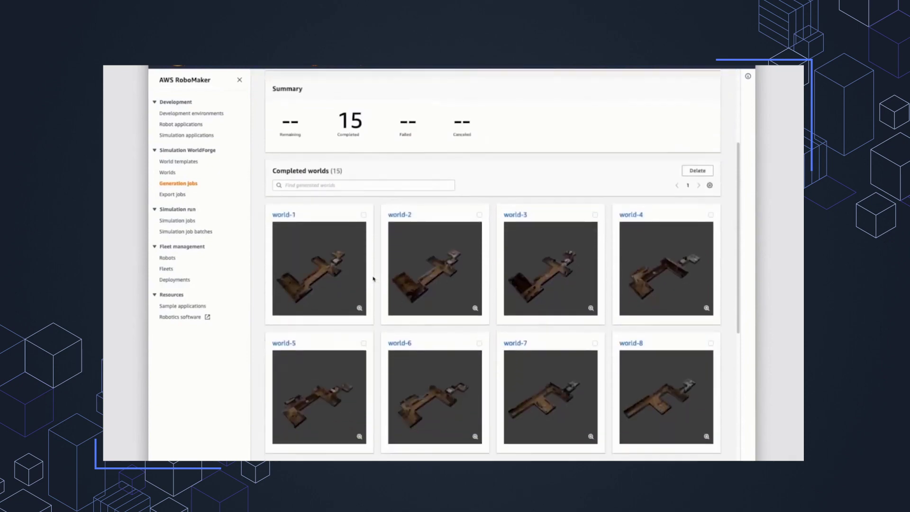
pyautogui.scroll(-3, 374, 279)
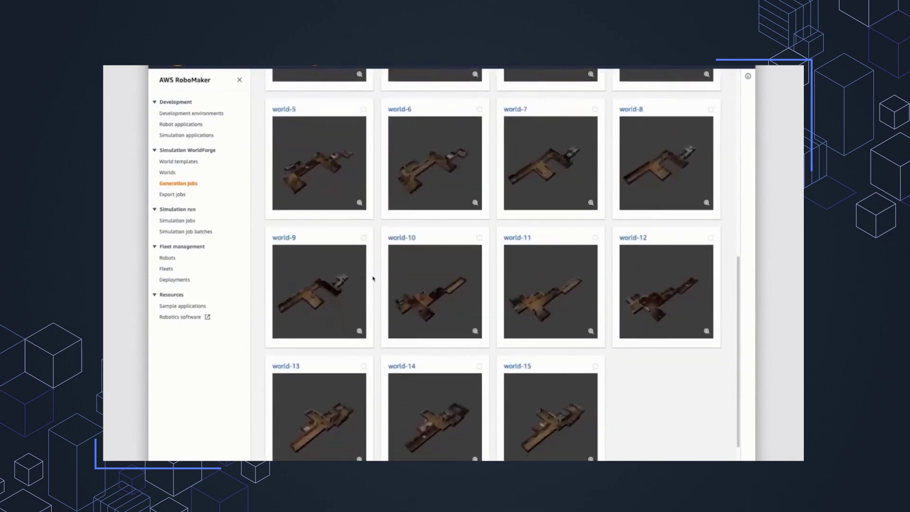
pyautogui.scroll(-2, 374, 279)
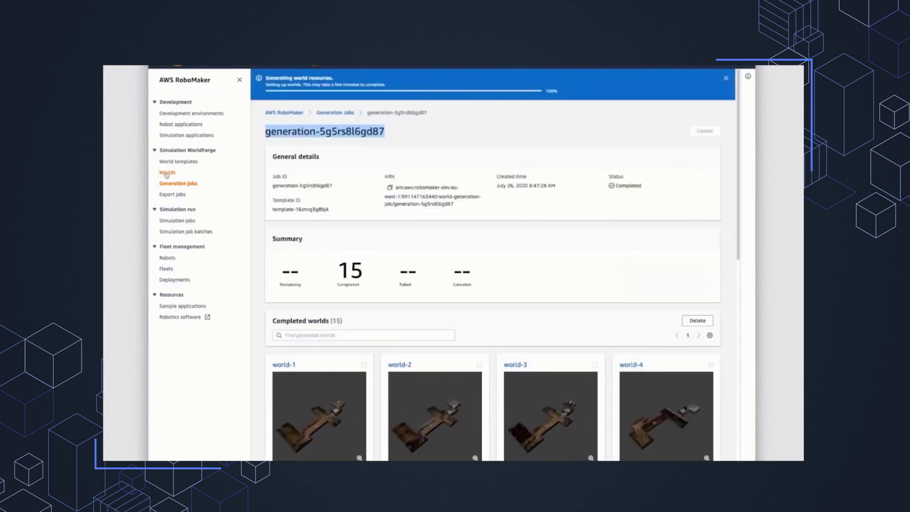
# Filter the Worlds list by generation-5g5rs8l6gd87 and examine the details and world view of world-6
pyautogui.click(167, 173)
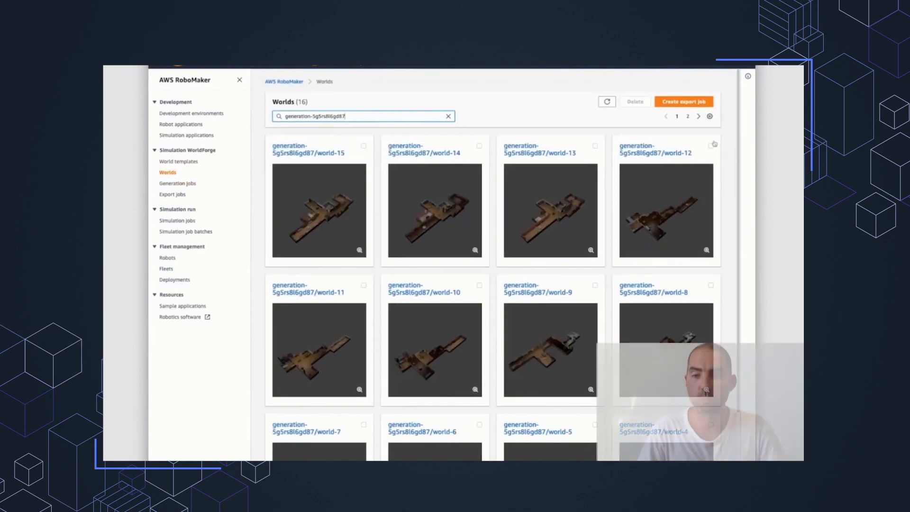
pyautogui.scroll(-1, 523, 288)
pyautogui.scroll(-3, 523, 287)
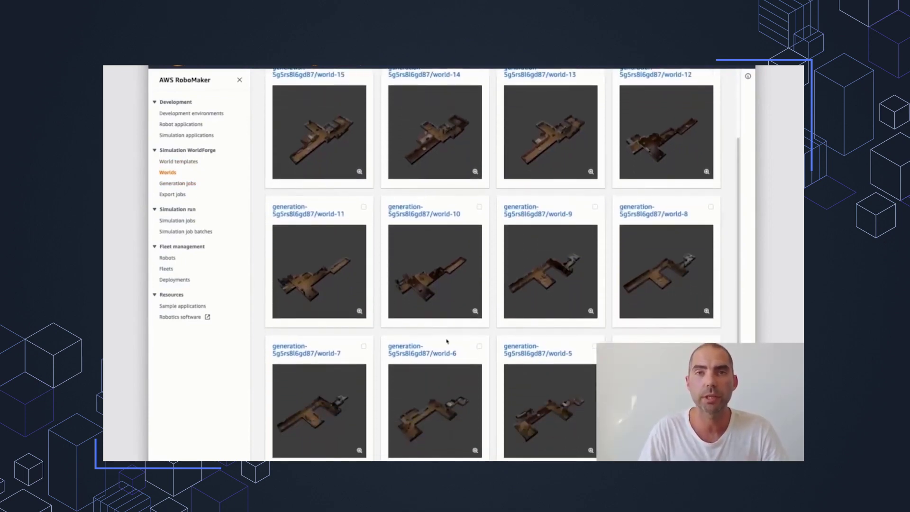
pyautogui.click(422, 353)
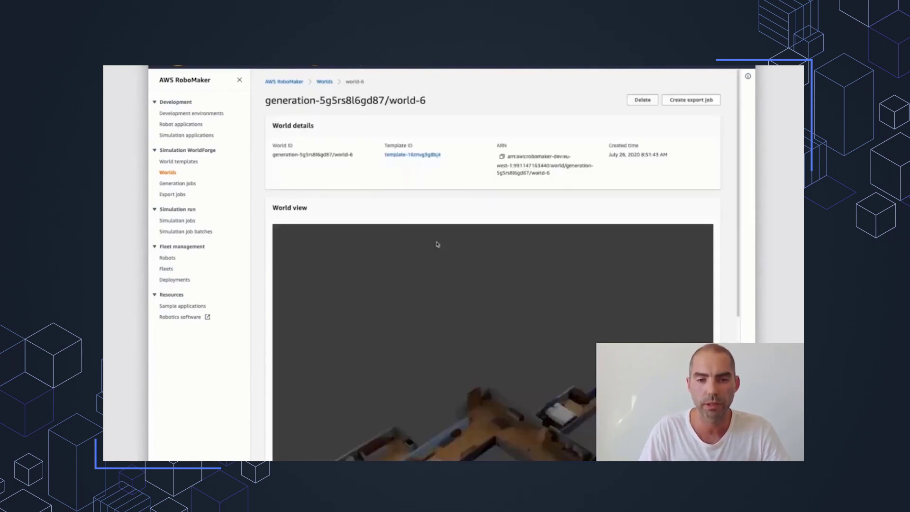
pyautogui.scroll(-3, 436, 251)
pyautogui.scroll(-2, 432, 254)
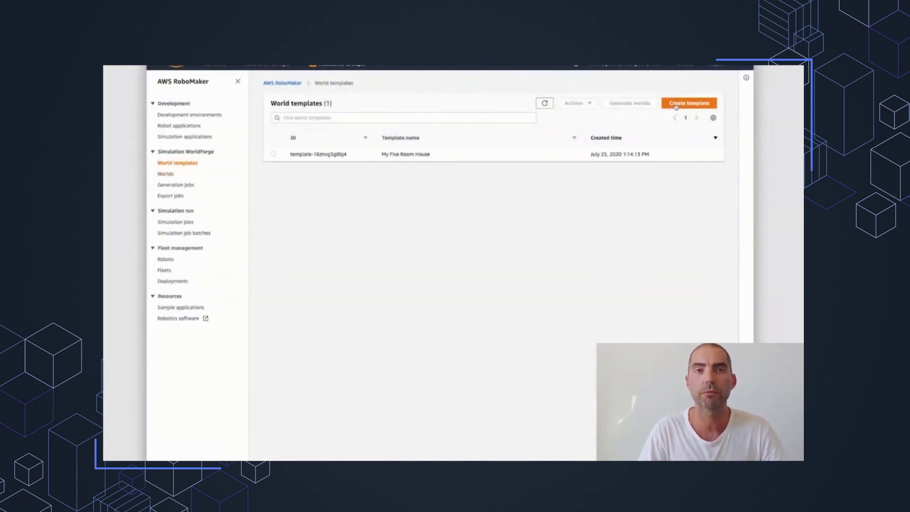
# Create a new world template from the Bedroom sample template
pyautogui.click(677, 105)
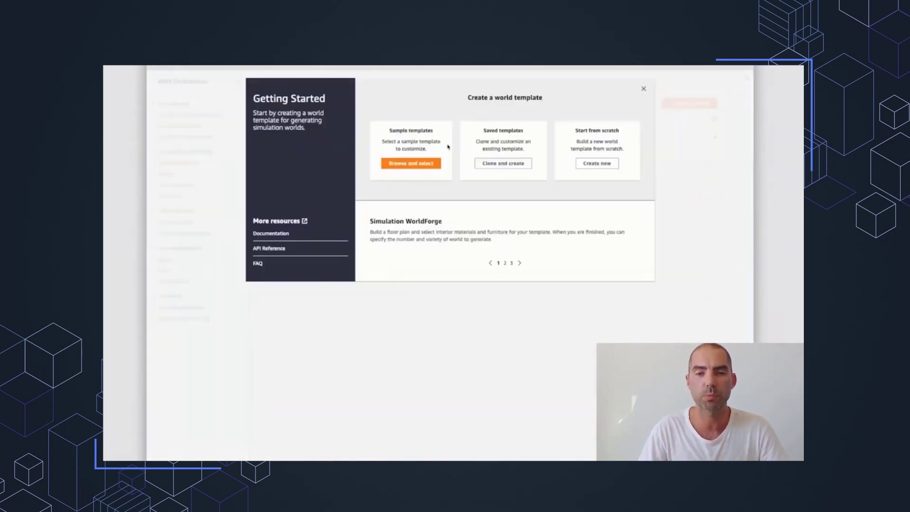
pyautogui.click(424, 164)
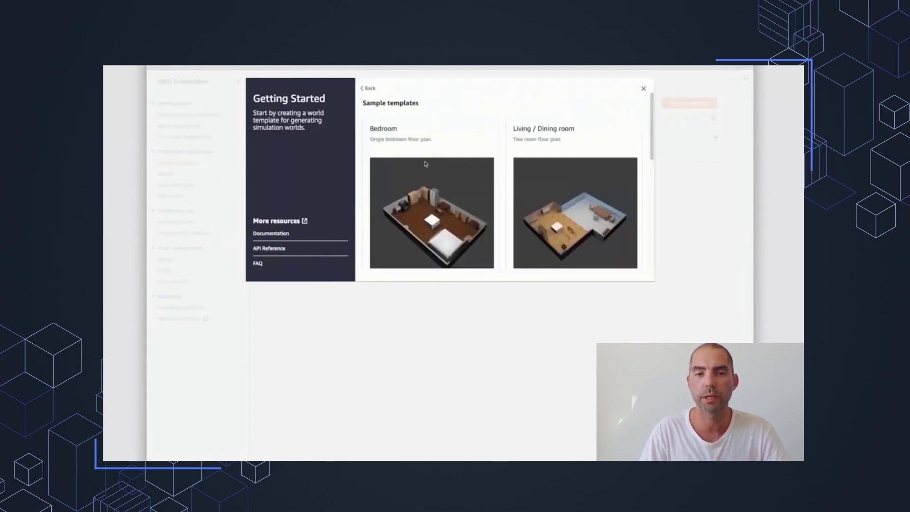
pyautogui.scroll(-1, 431, 186)
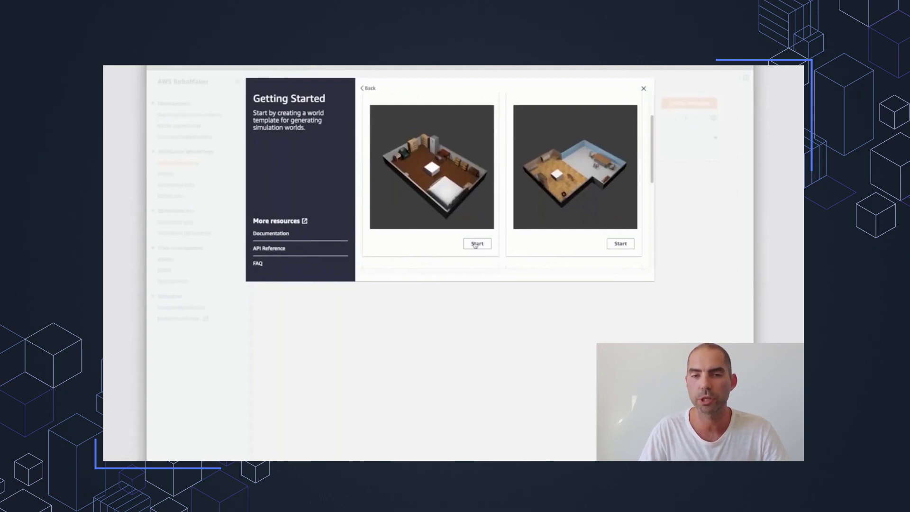
pyautogui.click(476, 244)
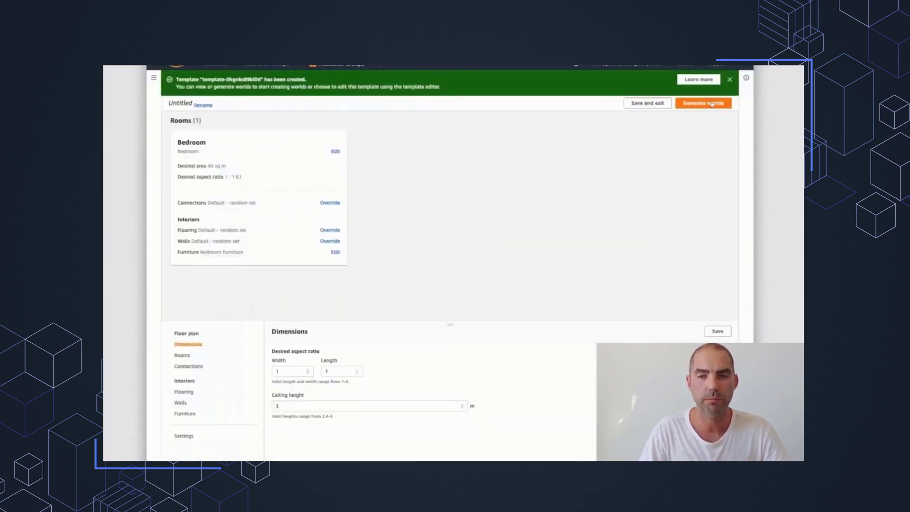
# Generate worlds from the Bedroom template with the number of floor plans set to 2
pyautogui.click(712, 103)
pyautogui.click(323, 248)
pyautogui.press('BackSpace')
pyautogui.write('2')
pyautogui.click(328, 288)
pyautogui.click(584, 355)
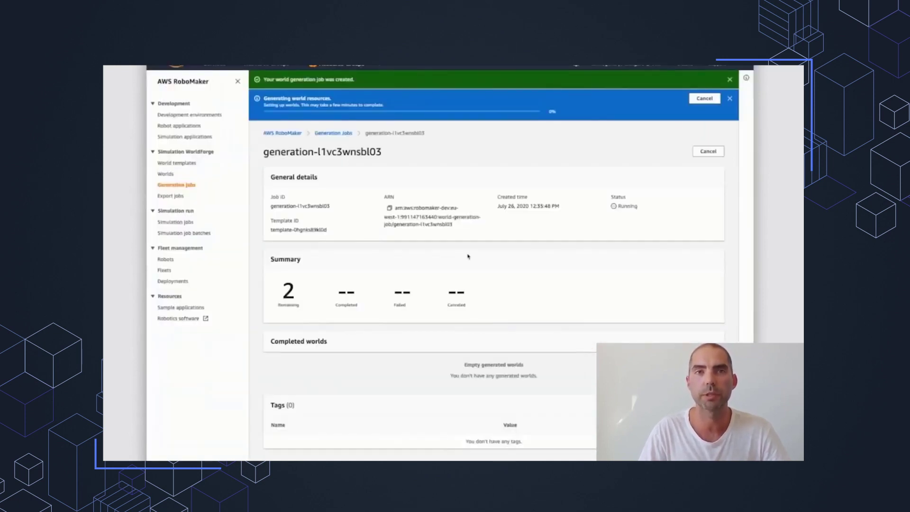
# Return to the world templates and create another one from the Living / Dining room sample template
pyautogui.click(178, 162)
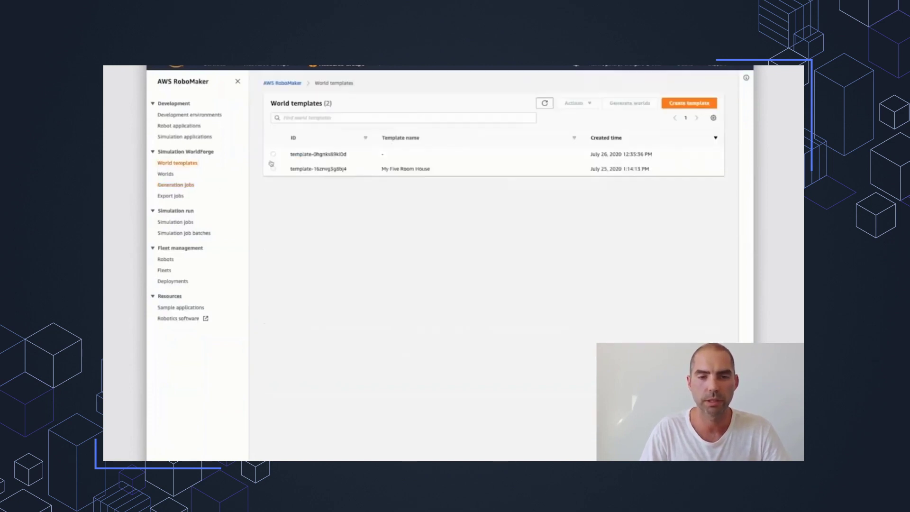
pyautogui.click(683, 105)
pyautogui.click(408, 167)
pyautogui.scroll(-3, 633, 210)
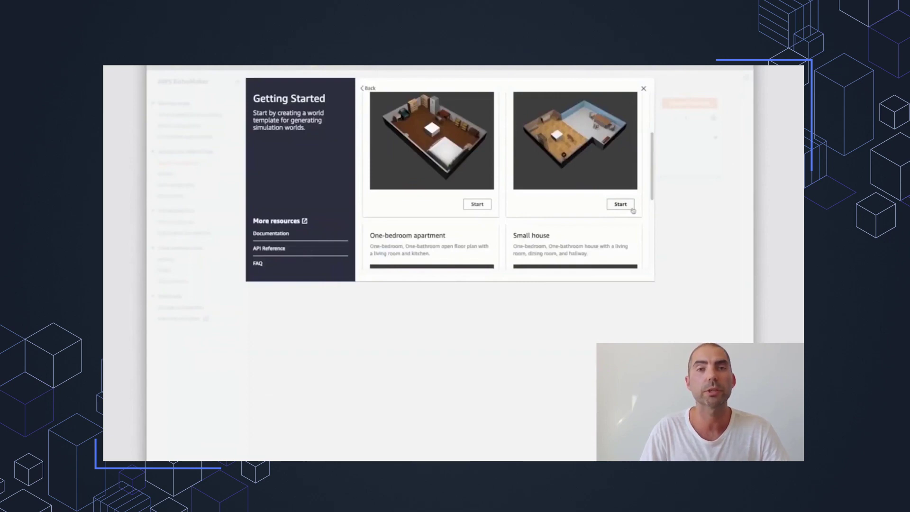
pyautogui.click(627, 207)
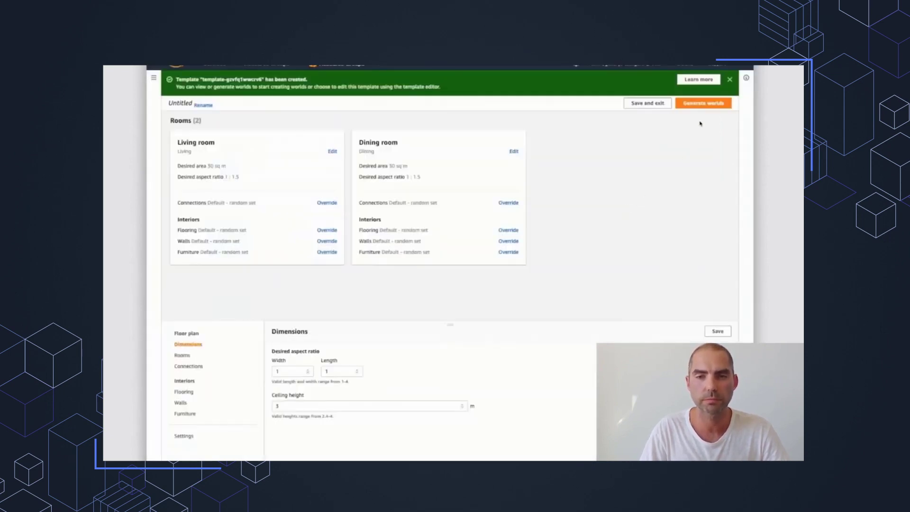
# Generate worlds from the Living / Dining room template with 2 floor plans
pyautogui.click(702, 103)
pyautogui.write('2')
pyautogui.click(580, 355)
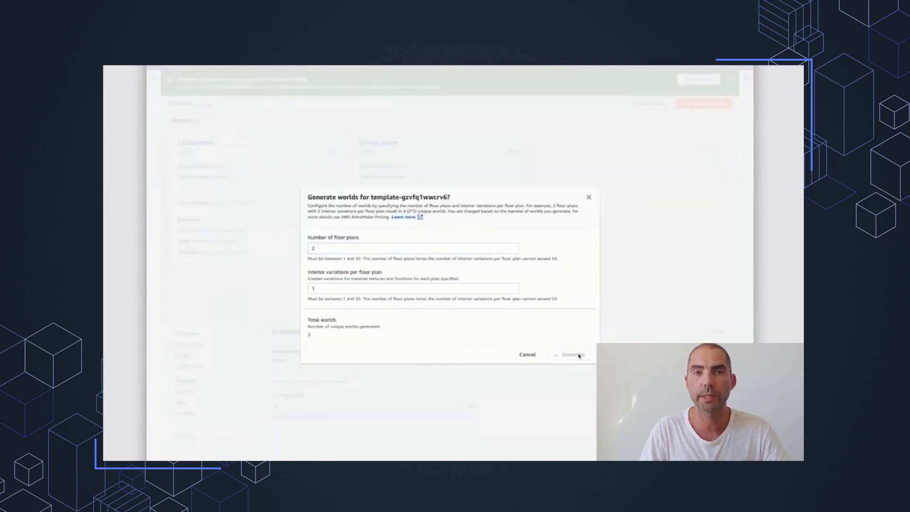
# Return to the world templates and create another one from the One-bedroom apartment sample template
pyautogui.click(178, 164)
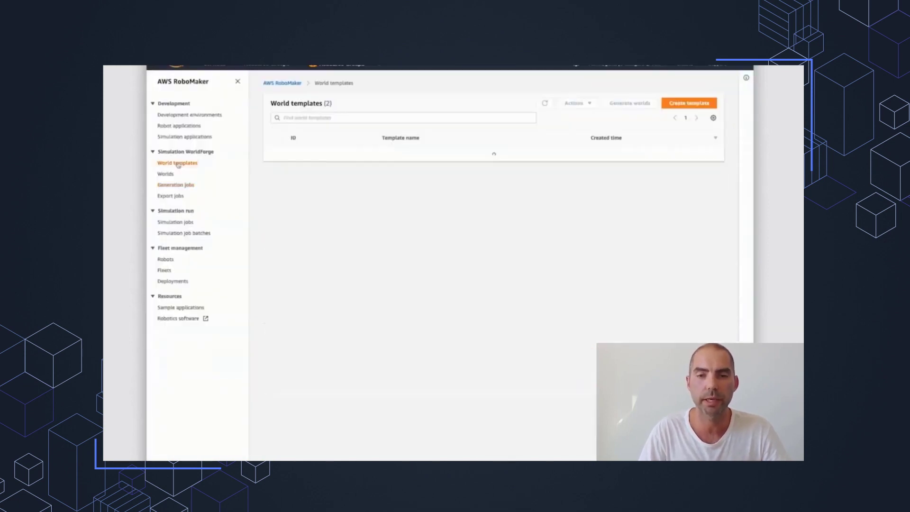
pyautogui.click(689, 103)
pyautogui.click(415, 164)
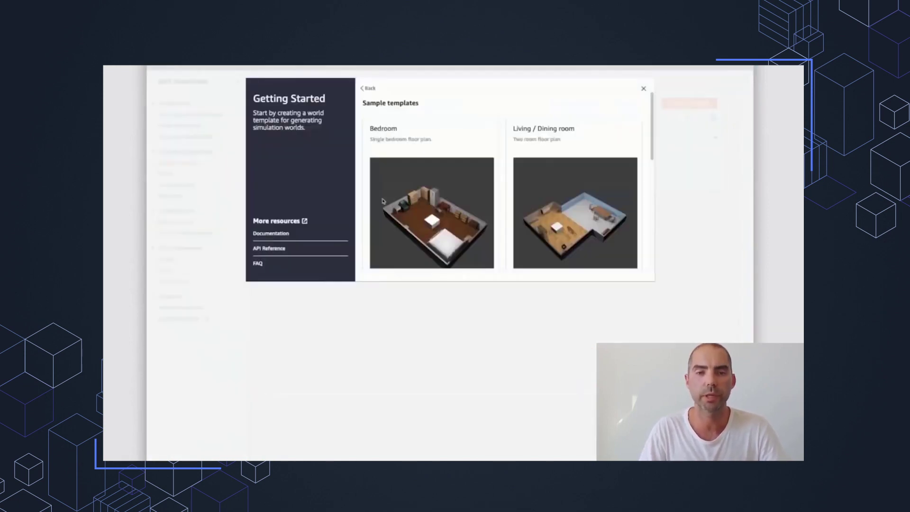
pyautogui.scroll(-8, 383, 200)
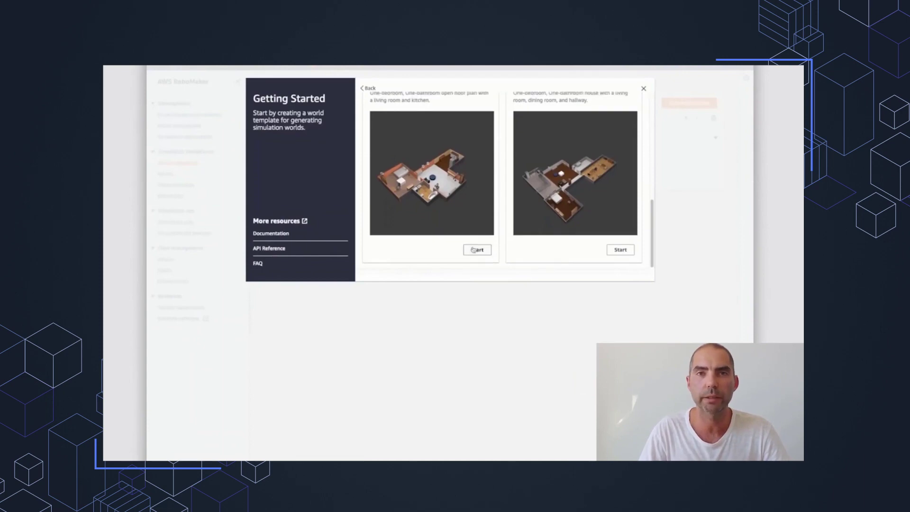
pyautogui.scroll(1, 473, 256)
pyautogui.click(474, 265)
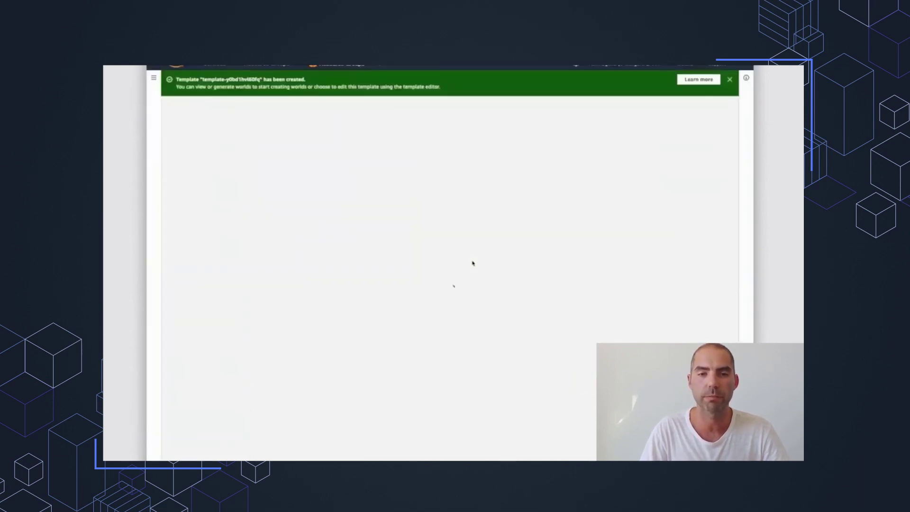
# Generate worlds from the One-bedroom apartment template with the number of floor plans set to 2
pyautogui.click(708, 104)
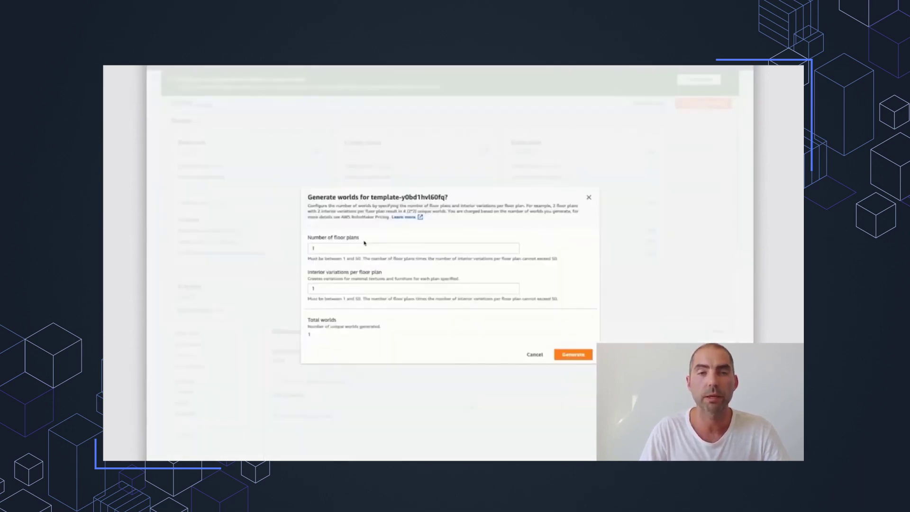
pyautogui.click(420, 248)
pyautogui.write('2')
pyautogui.click(567, 357)
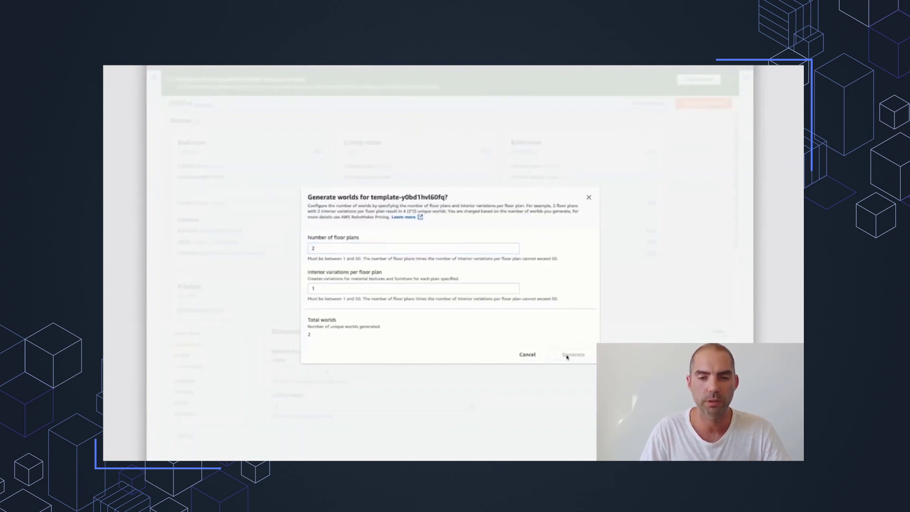
# Return to the world templates and create another one from the Small house sample template
pyautogui.click(176, 164)
pyautogui.click(681, 104)
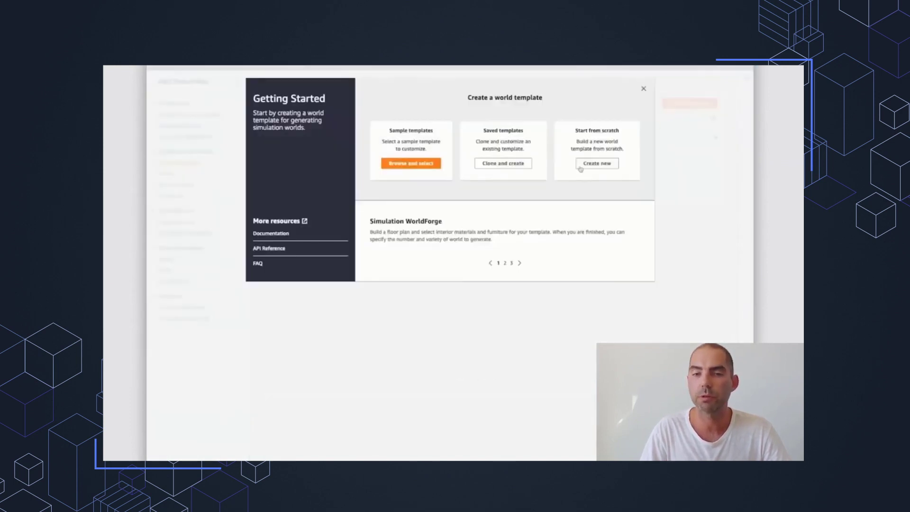
pyautogui.click(401, 163)
pyautogui.scroll(-2, 549, 173)
pyautogui.scroll(-3, 549, 174)
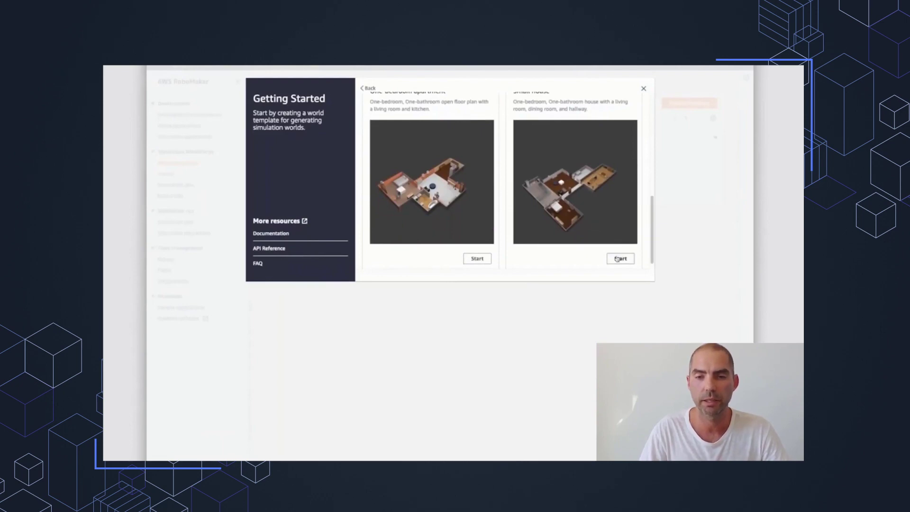
pyautogui.click(620, 259)
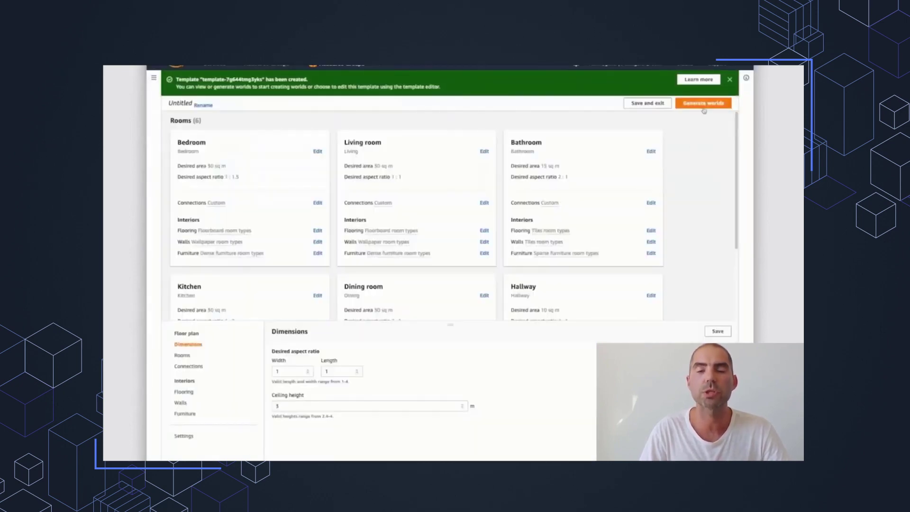
# Generate a world from the Small house template with 1 floor plan and 1 interior variation
pyautogui.click(704, 105)
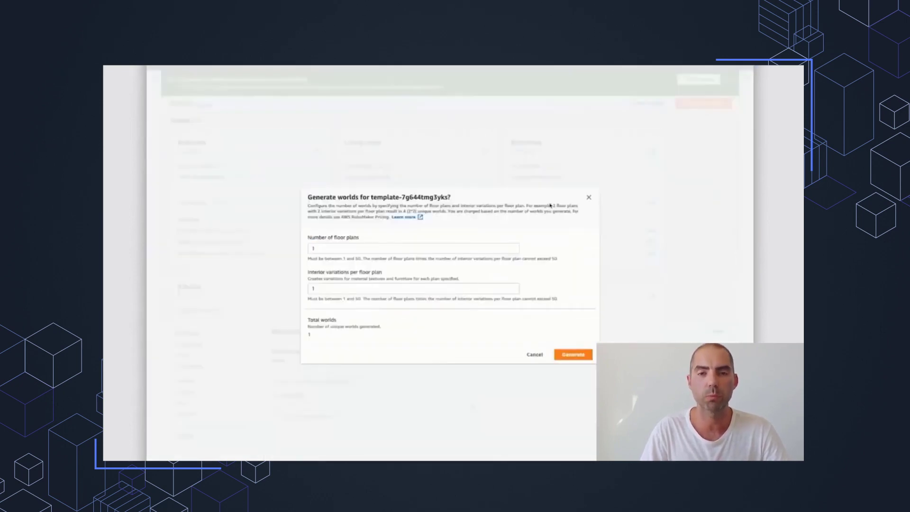
pyautogui.click(568, 356)
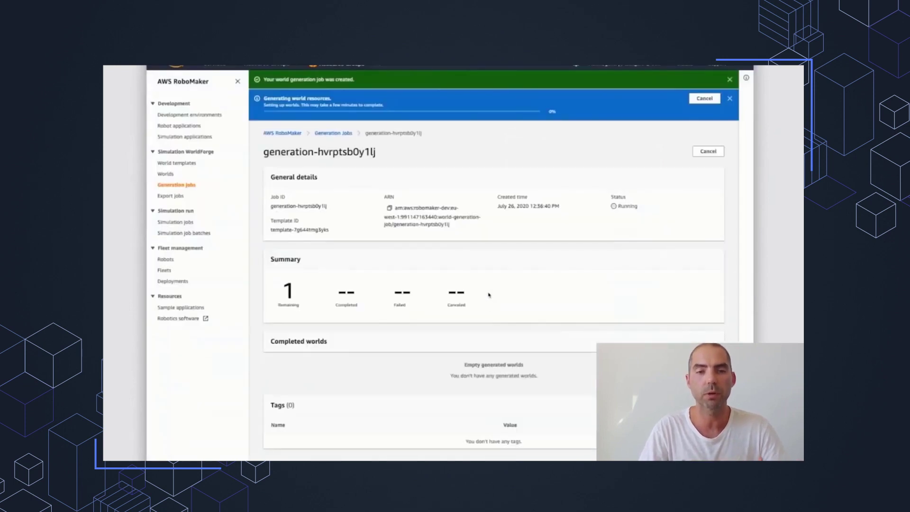
# Review the list of generation jobs, and in the generated worlds select world-1 of generation-mjk3rq7wt725
pyautogui.click(168, 186)
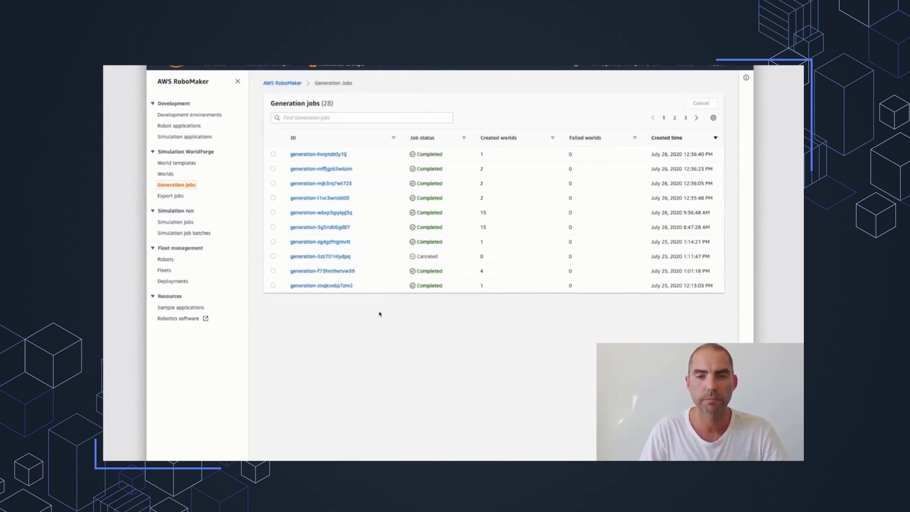
pyautogui.click(166, 174)
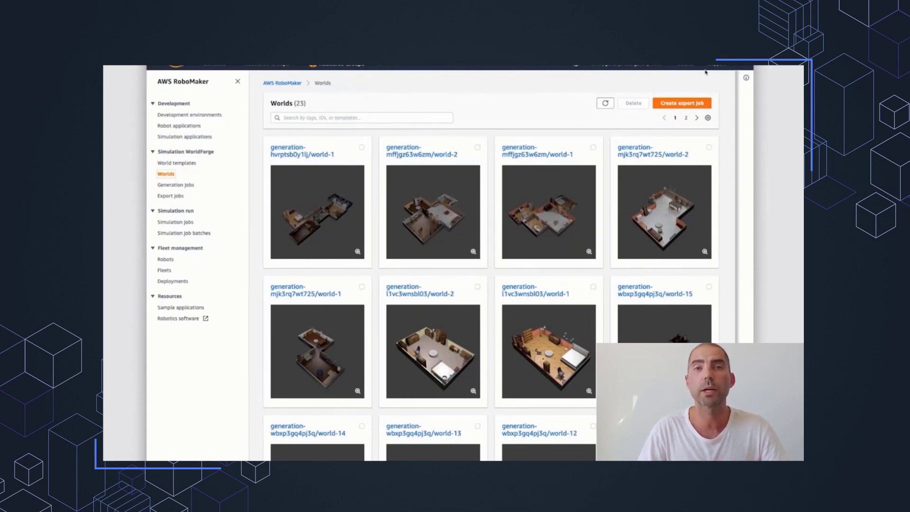
pyautogui.click(362, 288)
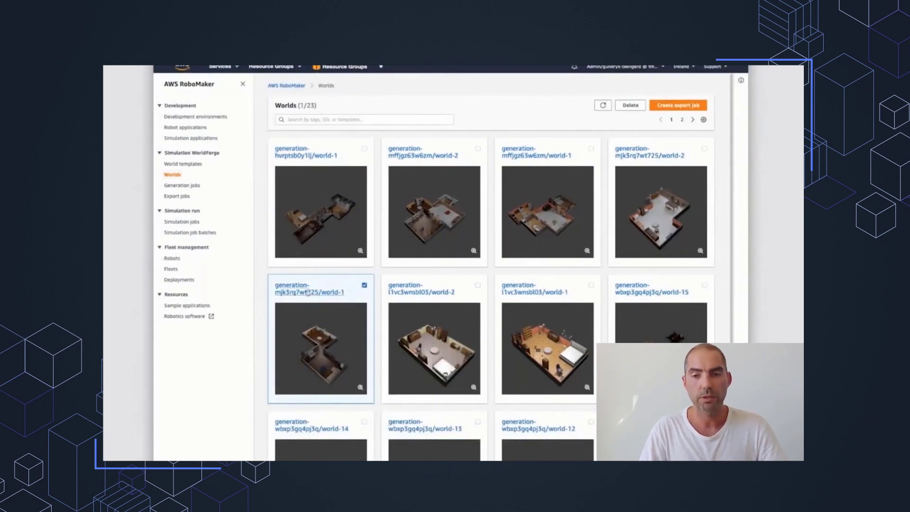
# Start a new simulation job using ROS Melodic and the robomaker-worldforge-simulation-role IAM role
pyautogui.click(193, 223)
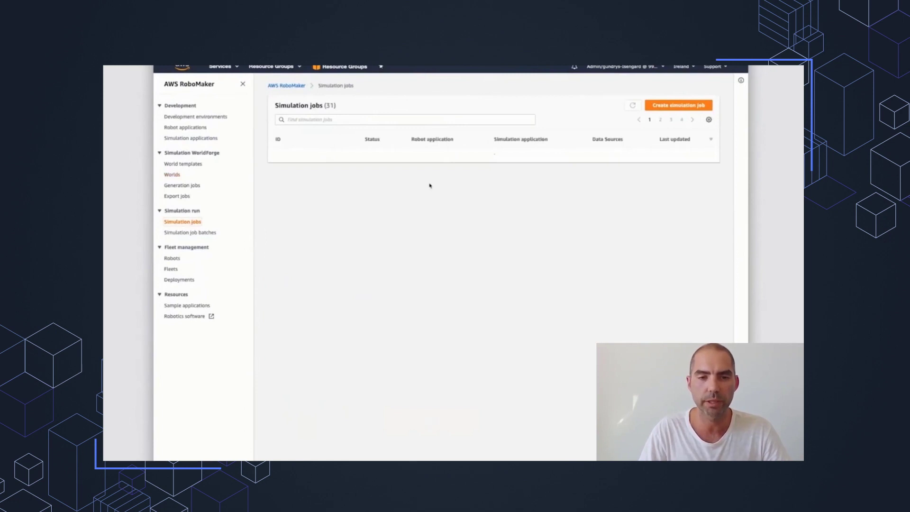
pyautogui.click(679, 104)
pyautogui.click(305, 231)
pyautogui.click(303, 251)
pyautogui.click(301, 268)
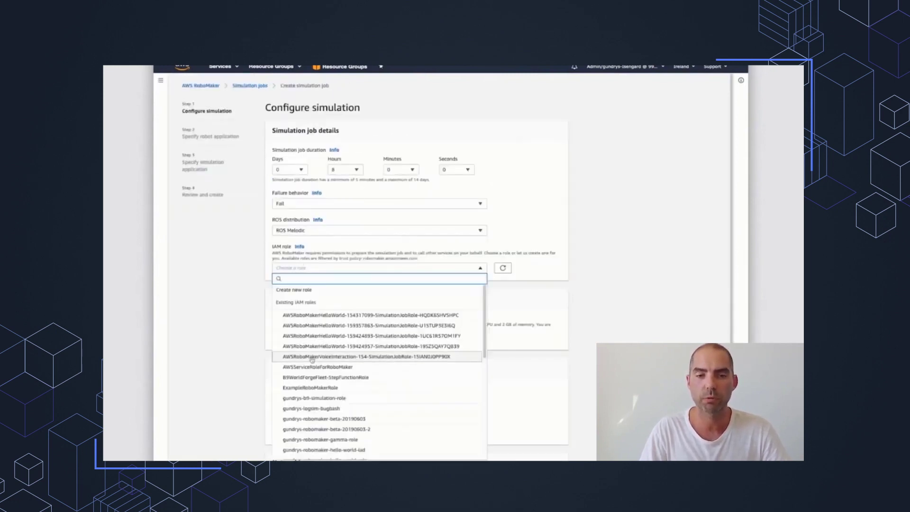
pyautogui.click(313, 361)
# Set the simulation output destination to s3://aws-robomaker-worldforge-demo and continue to the robot application
pyautogui.click(316, 404)
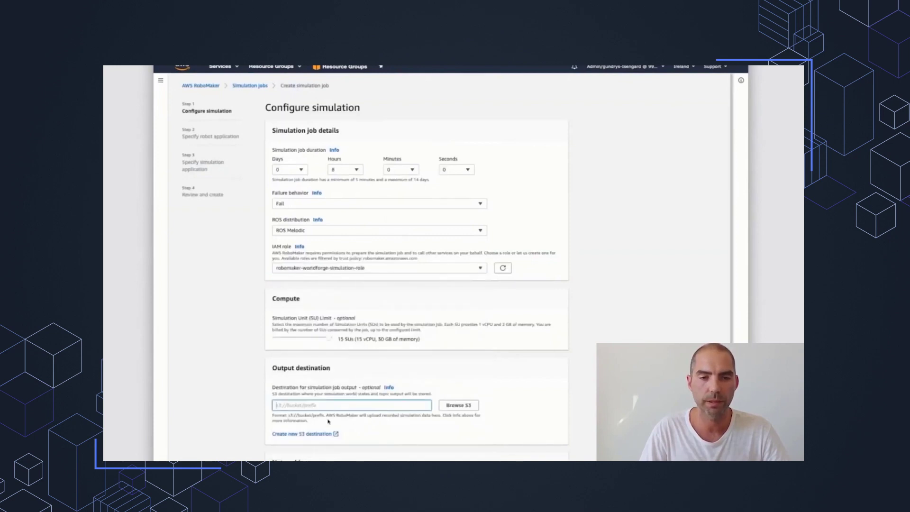
pyautogui.write('s3://aws-robomaker-worldforge-demo')
pyautogui.press('Tab')
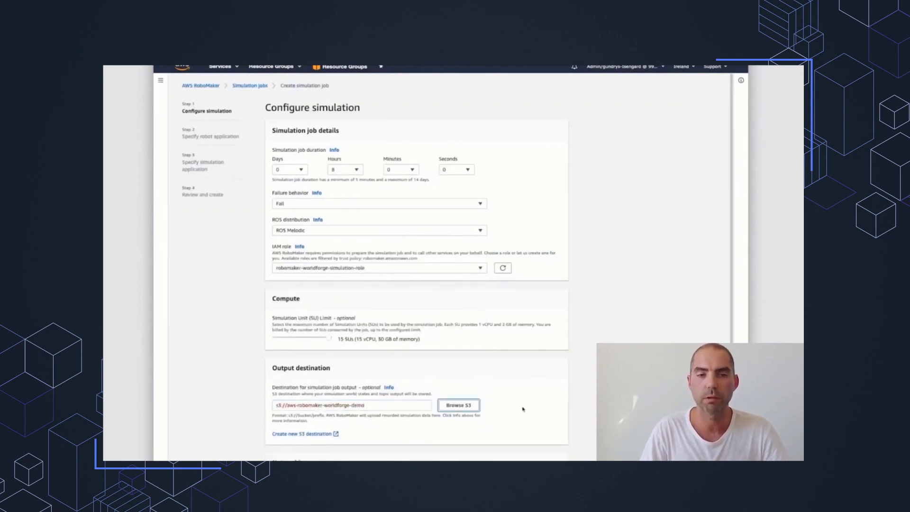
pyautogui.scroll(-1, 525, 409)
pyautogui.scroll(-5, 525, 409)
pyautogui.click(514, 348)
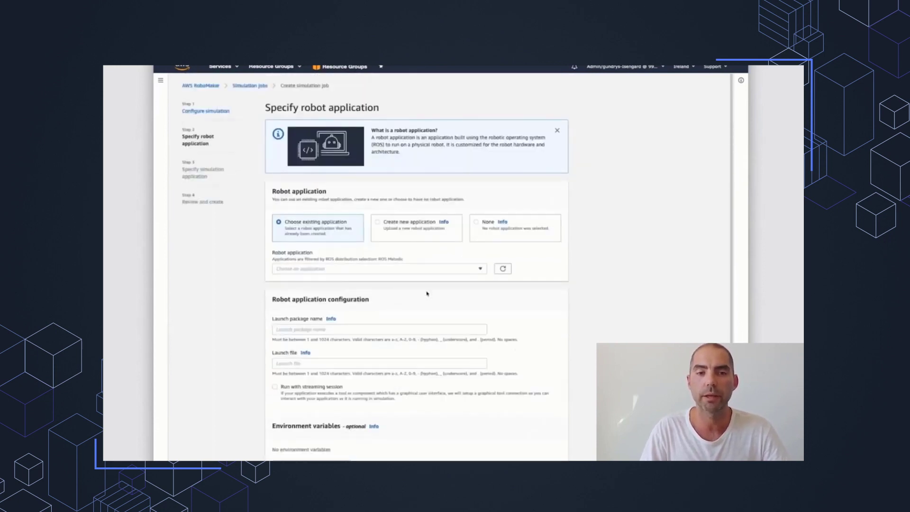
# Set the robot application to None and choose to create a new simulation application
pyautogui.click(519, 228)
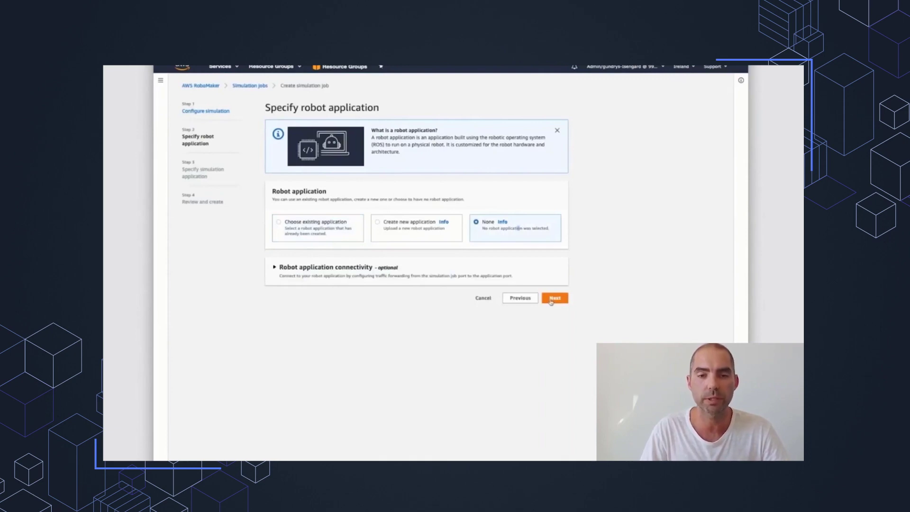
pyautogui.click(555, 298)
pyautogui.click(408, 227)
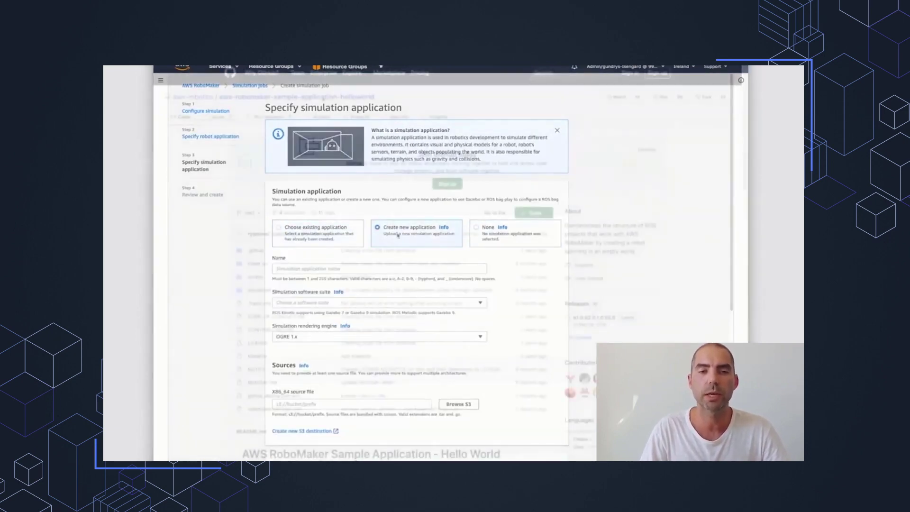
# Switch to the aws-robomaker-sample-application-helloworld repository on GitHub and look through its files and README build instructions
pyautogui.scroll(-1, 325, 116)
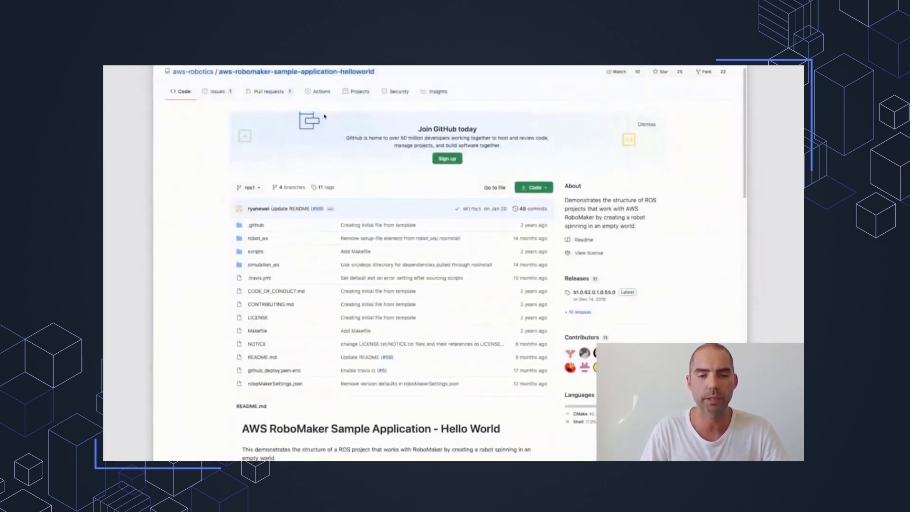
pyautogui.scroll(-4, 325, 116)
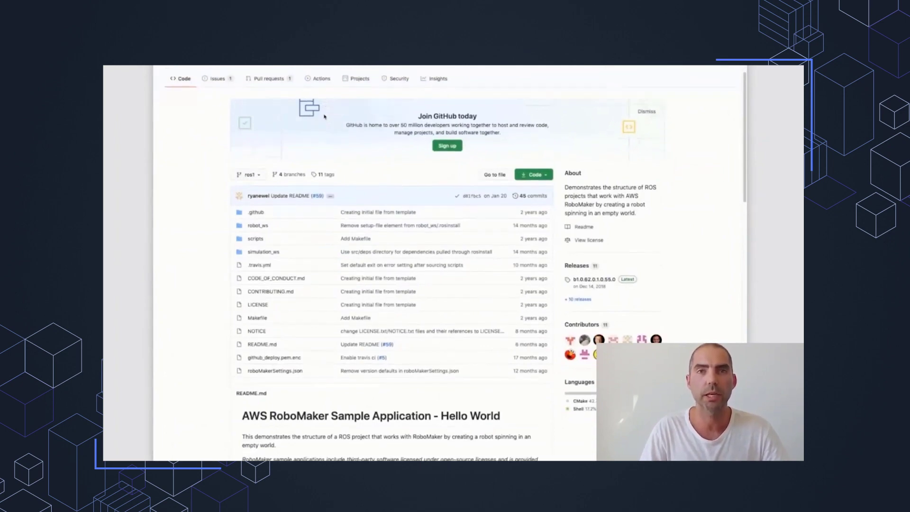
pyautogui.scroll(-10, 324, 117)
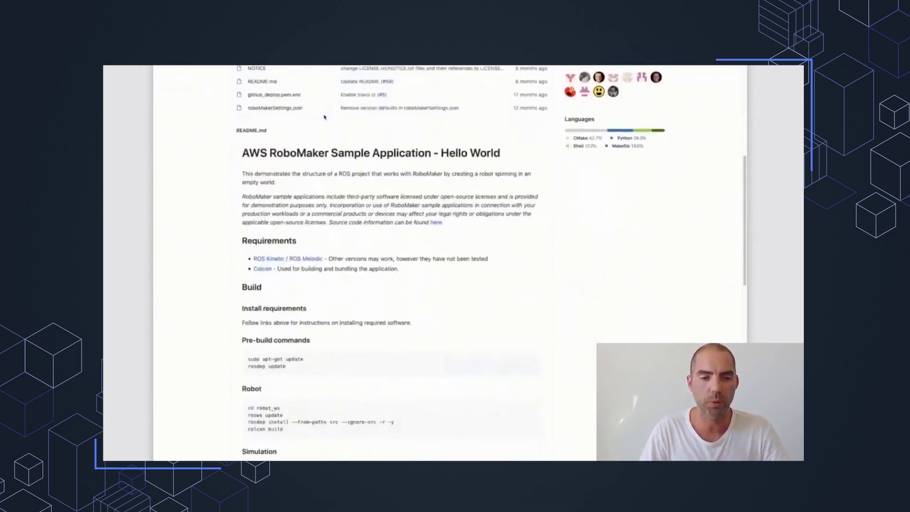
pyautogui.scroll(-1, 325, 117)
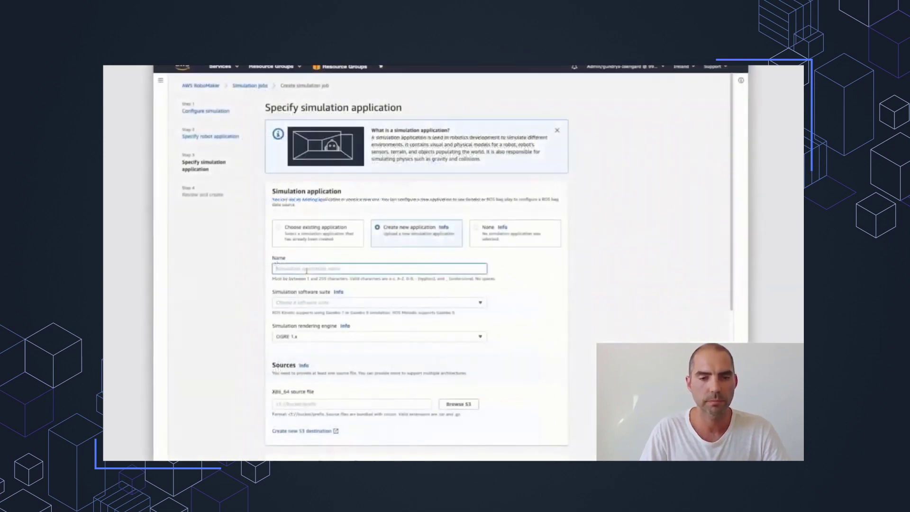
# Define the simulation application as HelloWorldForgeDemo on Gazebo 9, with worldforge-simulation-application.tar from the demo S3 bucket as its X86_64 source
pyautogui.write('WelloW')
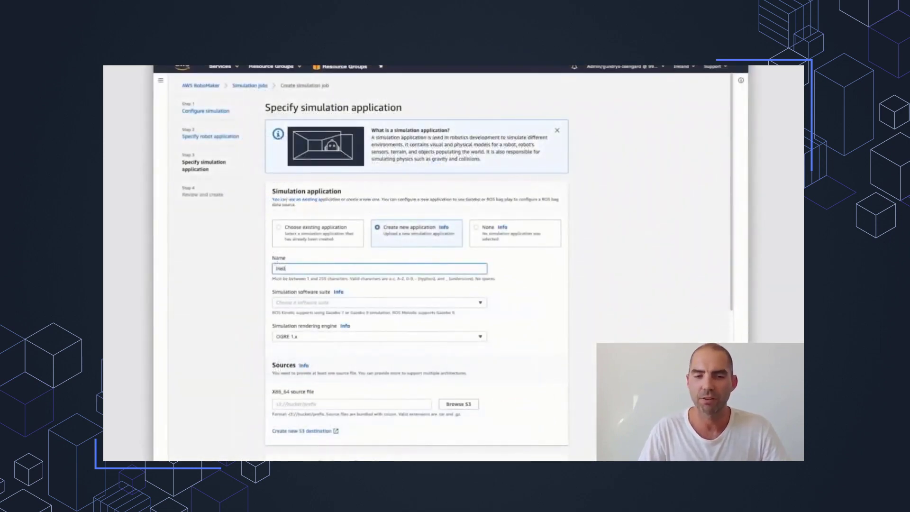
pyautogui.write('orldForge')
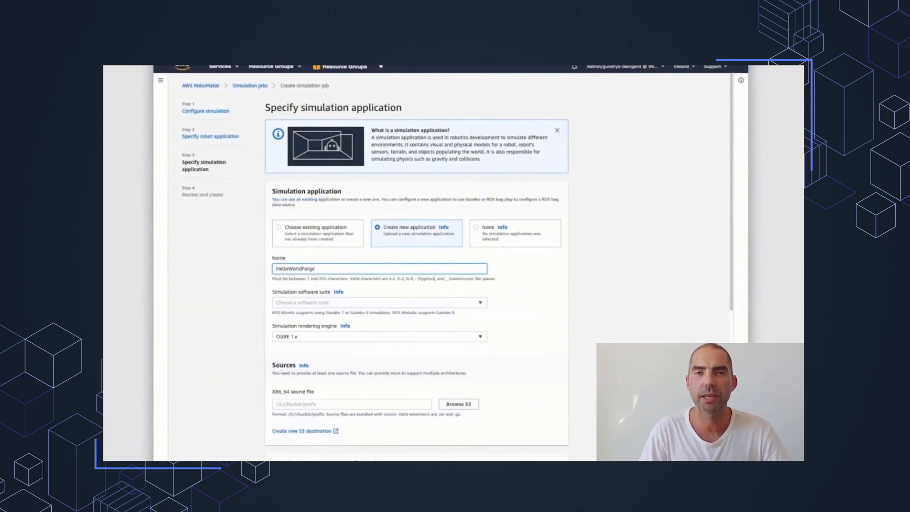
pyautogui.write('mo')
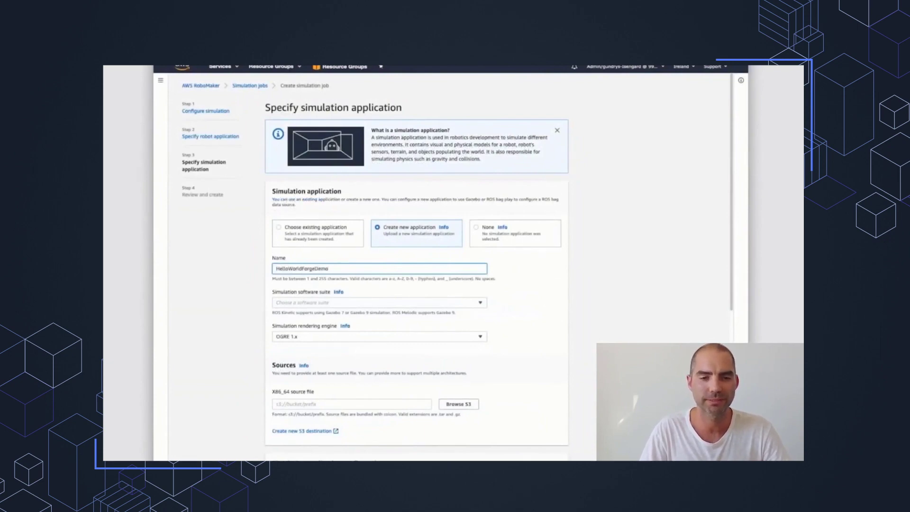
pyautogui.click(318, 306)
pyautogui.click(308, 324)
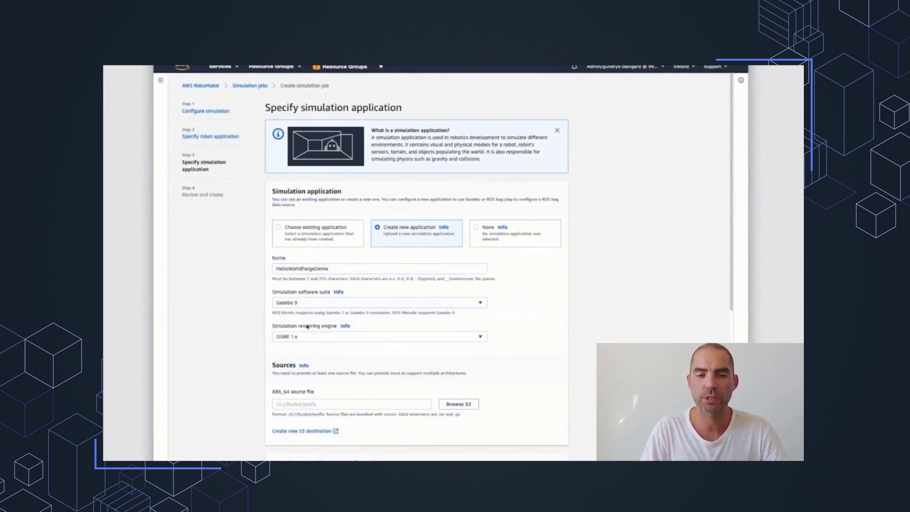
pyautogui.click(301, 404)
pyautogui.write('s3://robomaker-worldforge-demo/worldforge-simulation-application.tar')
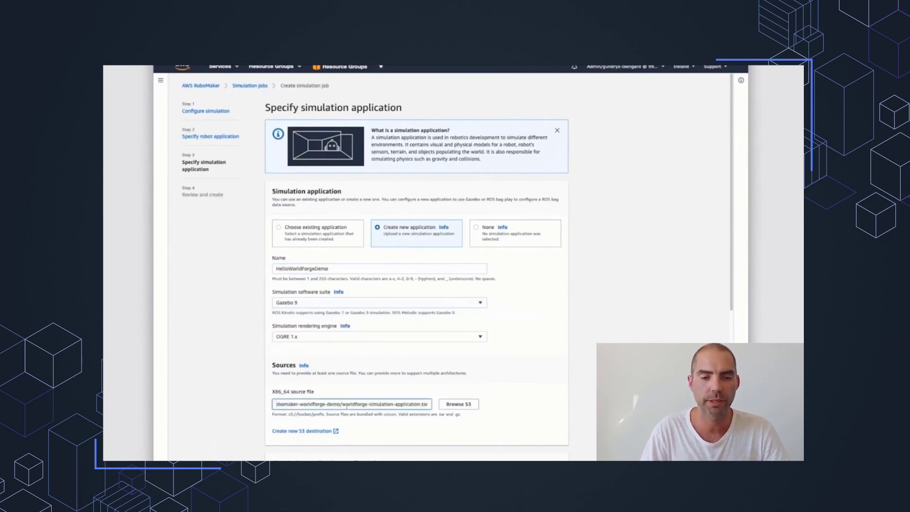
# Configure the simulation application with launch package hello_world_simulation and launch file worldforge_world.launch
pyautogui.scroll(-2, 391, 398)
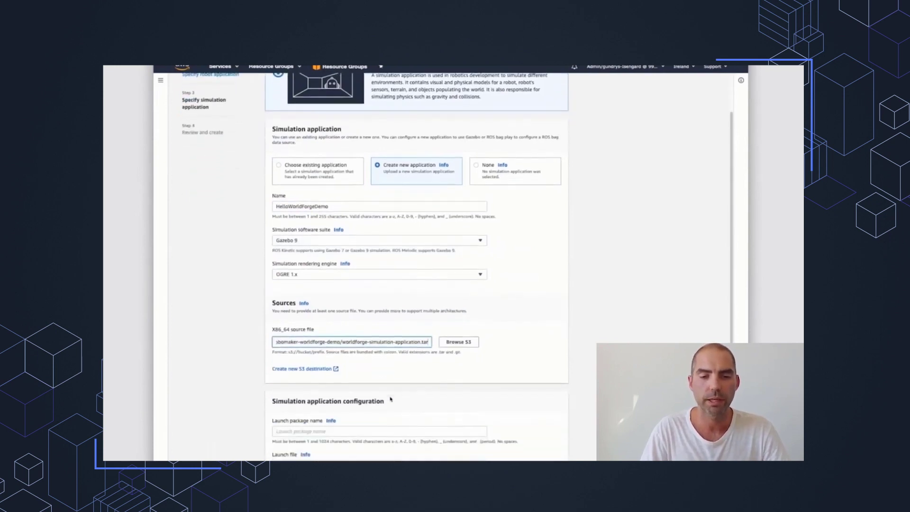
pyautogui.scroll(-1, 390, 397)
pyautogui.click(310, 399)
pyautogui.write('hello_world_simulation')
pyautogui.click(260, 254)
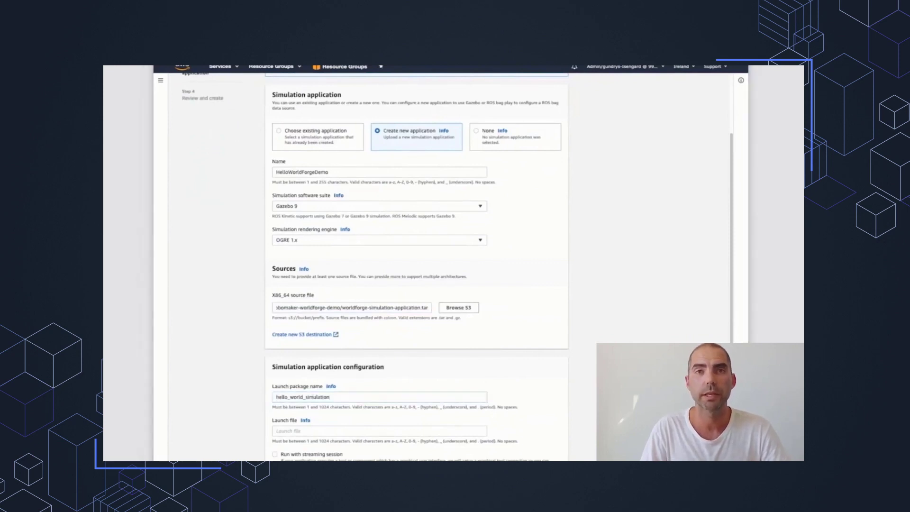
pyautogui.click(346, 433)
pyautogui.write('worldforge_world.launch')
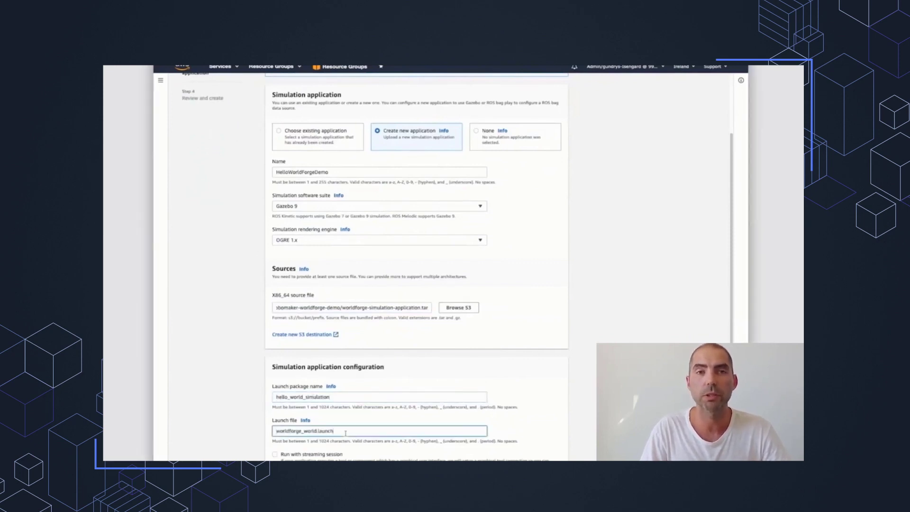
# Open the WorldForge world import and preview the first listed generated world and world-2 of generation-l1vc3wnsbl03
pyautogui.scroll(-5, 346, 433)
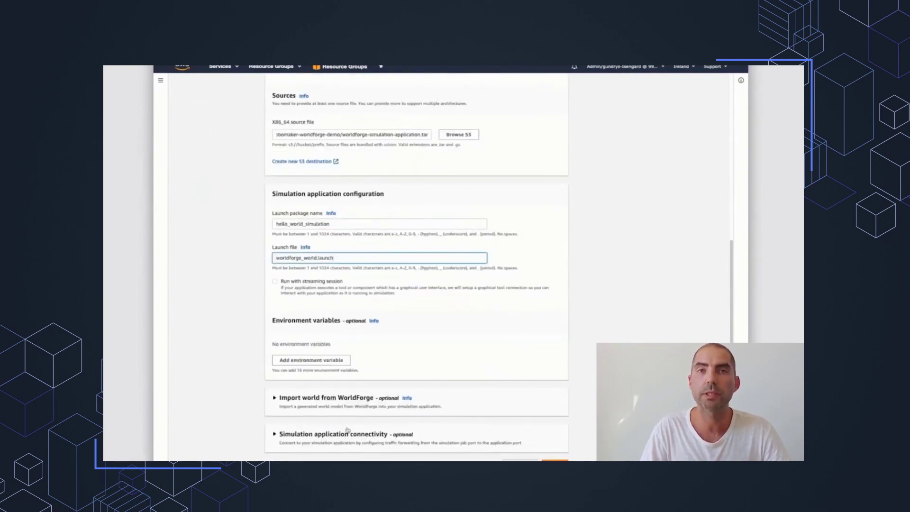
pyautogui.click(338, 404)
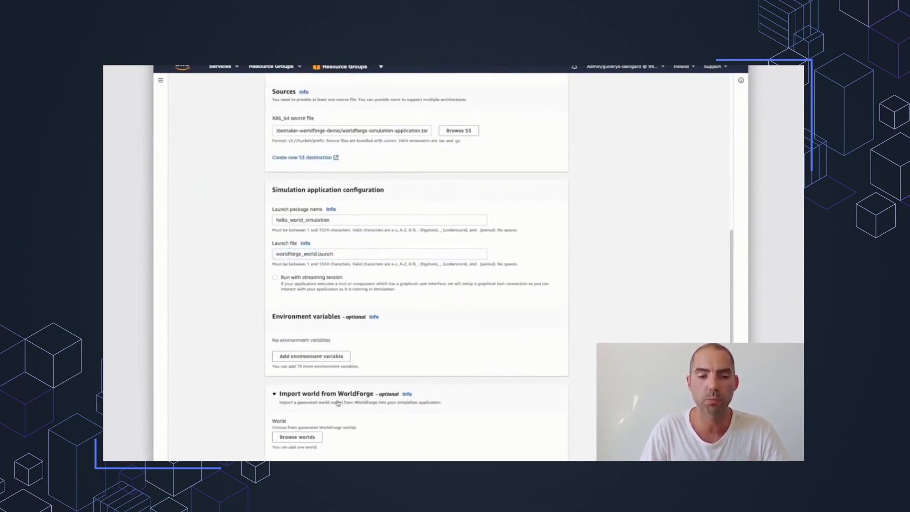
pyautogui.scroll(-1, 338, 403)
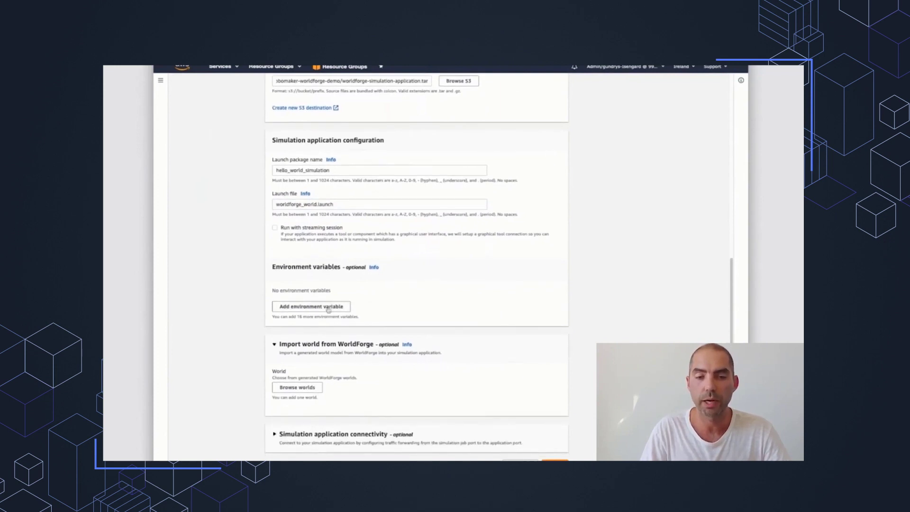
pyautogui.click(298, 387)
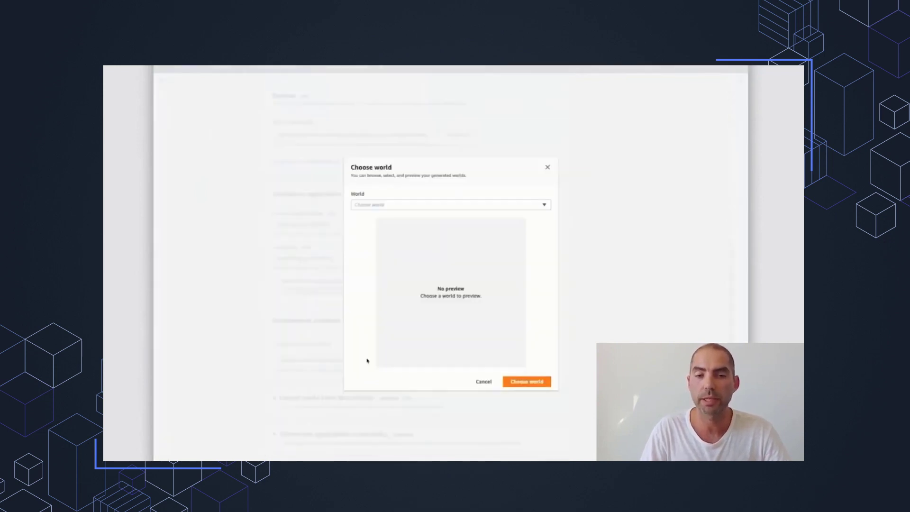
pyautogui.click(453, 208)
pyautogui.click(452, 217)
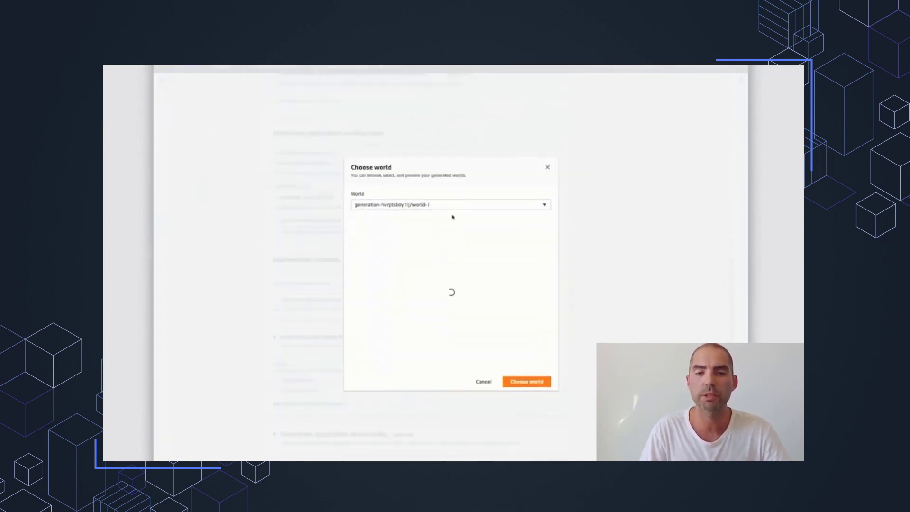
pyautogui.click(454, 208)
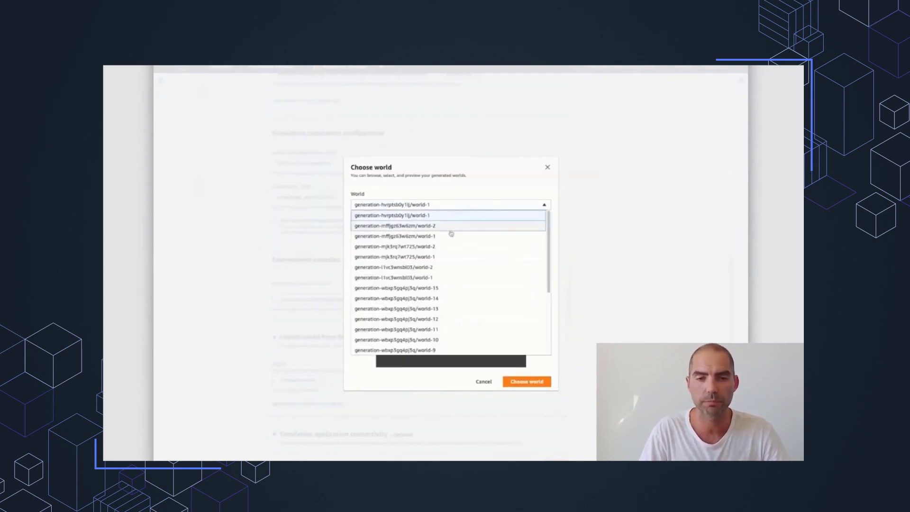
pyautogui.click(441, 268)
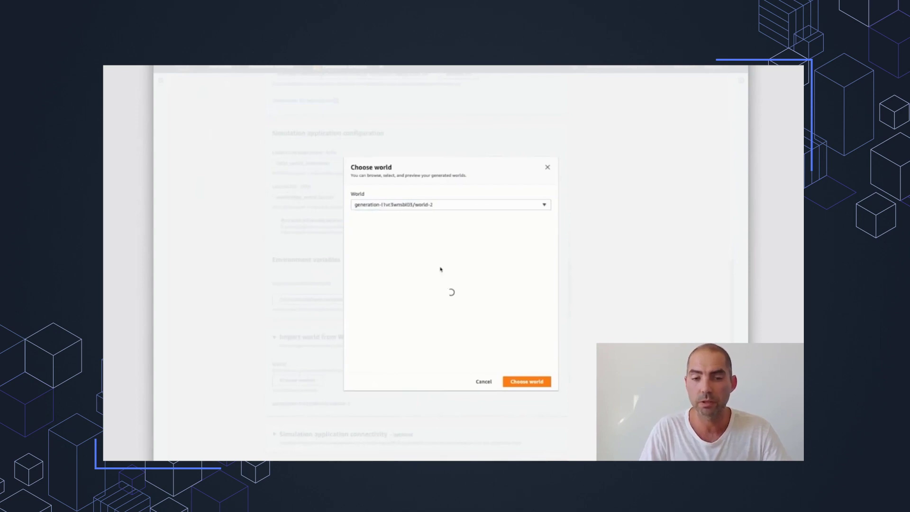
# Import world-1 of generation-mjk3rq7wt725 into the simulation application and go through the review of the simulation job
pyautogui.click(427, 205)
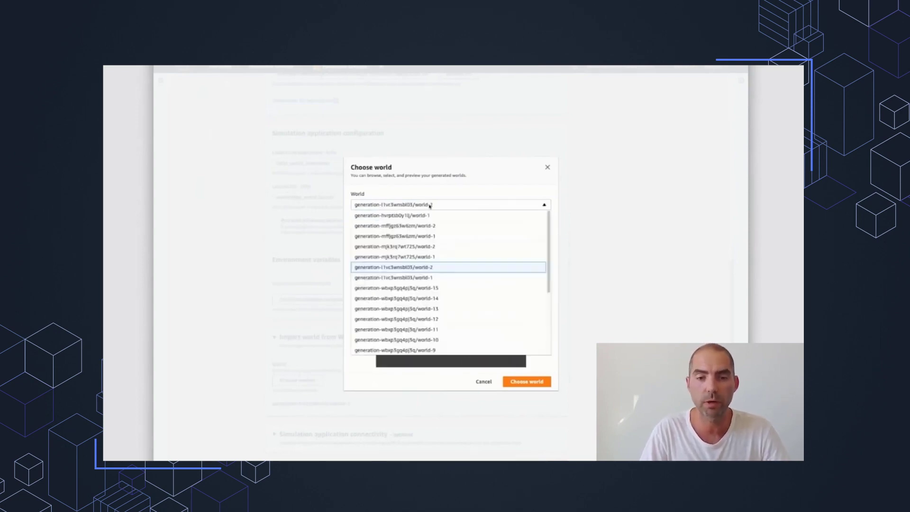
pyautogui.click(426, 257)
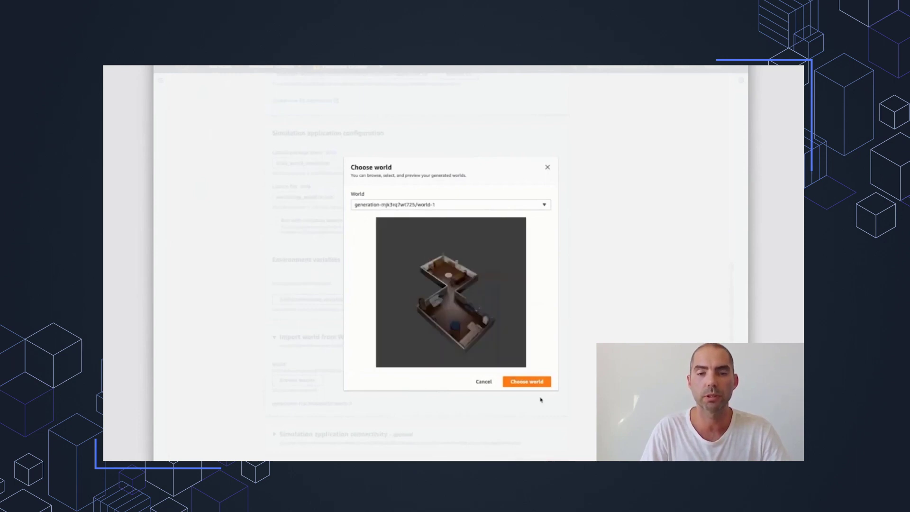
pyautogui.click(528, 382)
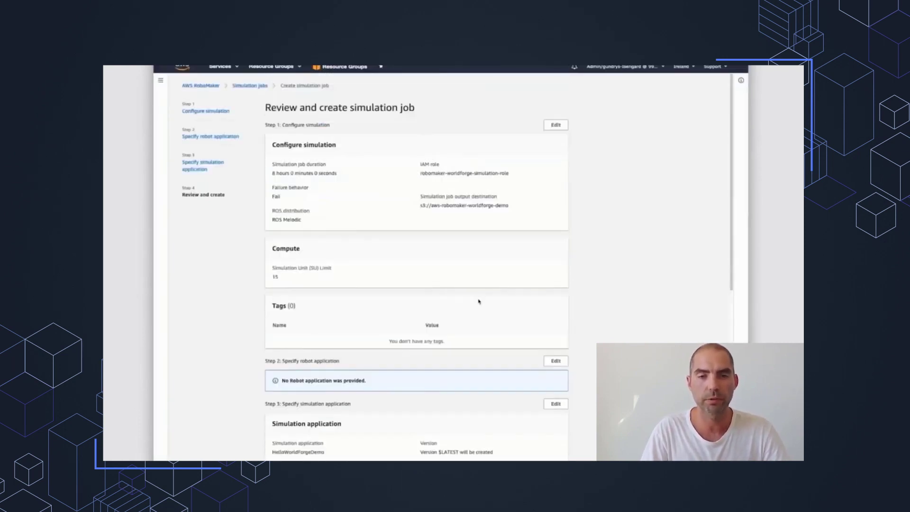
pyautogui.scroll(-7, 479, 302)
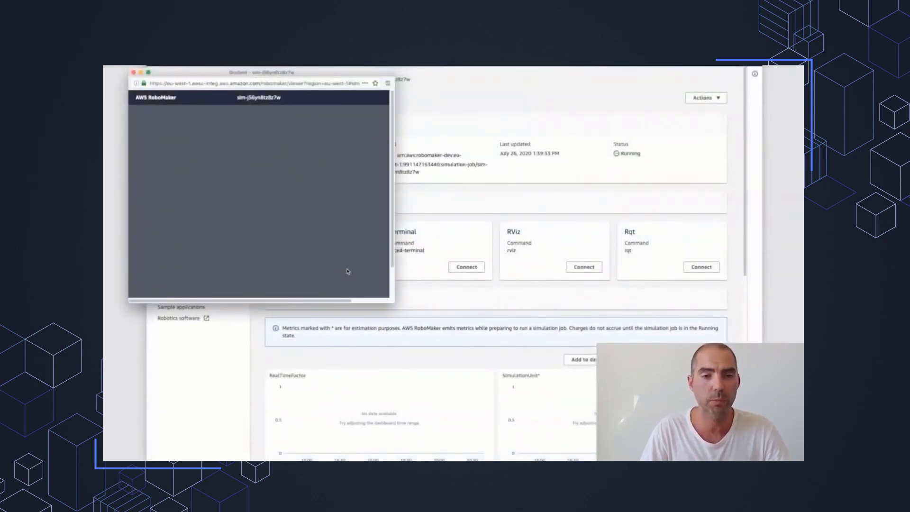
# Enlarge the Gazebo client window and look at the imported world from the top
pyautogui.moveTo(393, 304); pyautogui.dragTo(588, 422)
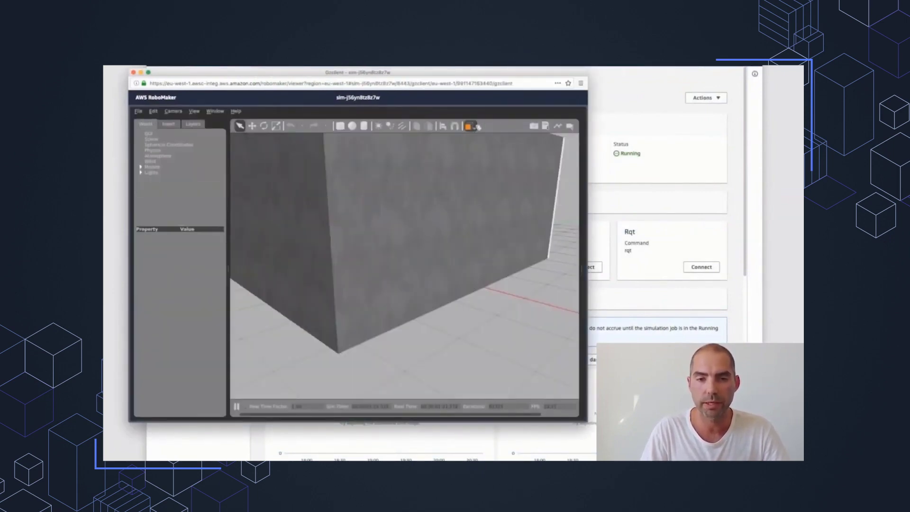
pyautogui.click(471, 126)
pyautogui.click(487, 143)
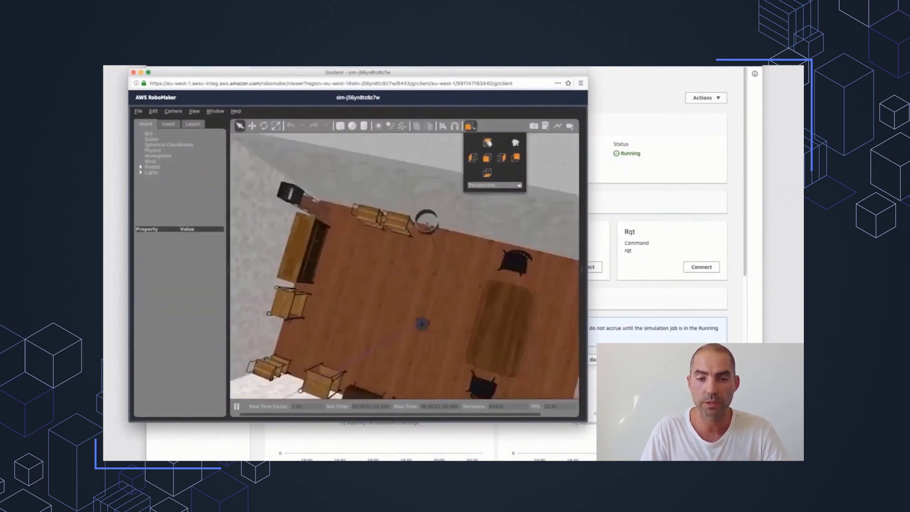
pyautogui.click(429, 293)
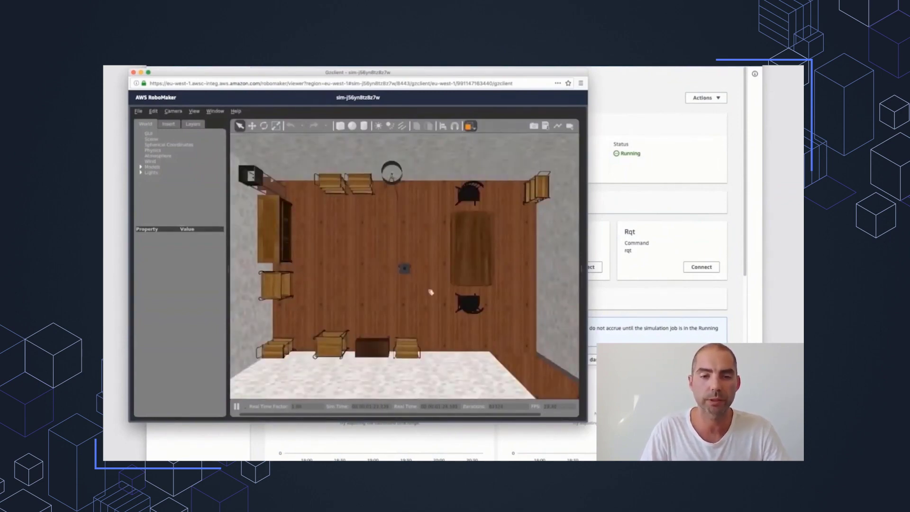
# Examine both furnished rooms from above in Gazebo, collapsing the world tree panel to widen the scene
pyautogui.moveTo(389, 263); pyautogui.dragTo(429, 282, button='middle')
pyautogui.scroll(-5, 428, 281)
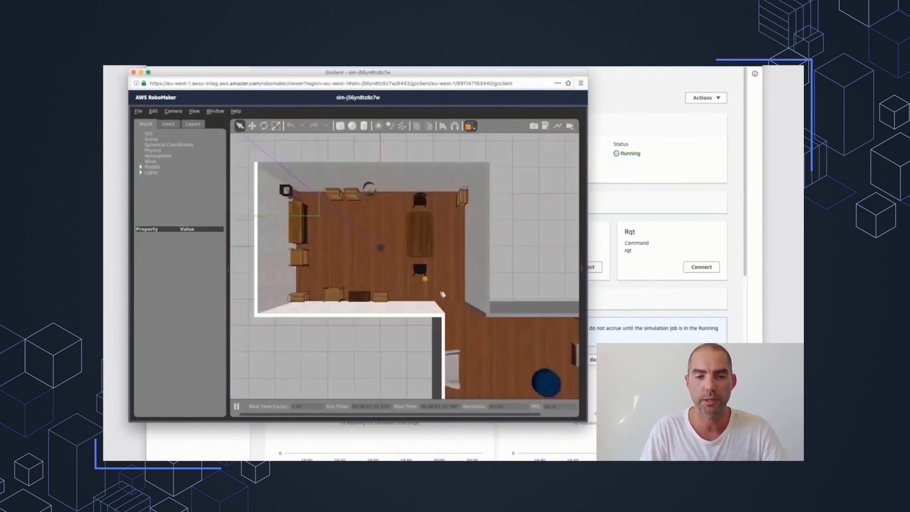
pyautogui.moveTo(446, 302); pyautogui.dragTo(409, 254)
pyautogui.scroll(-2, 409, 254)
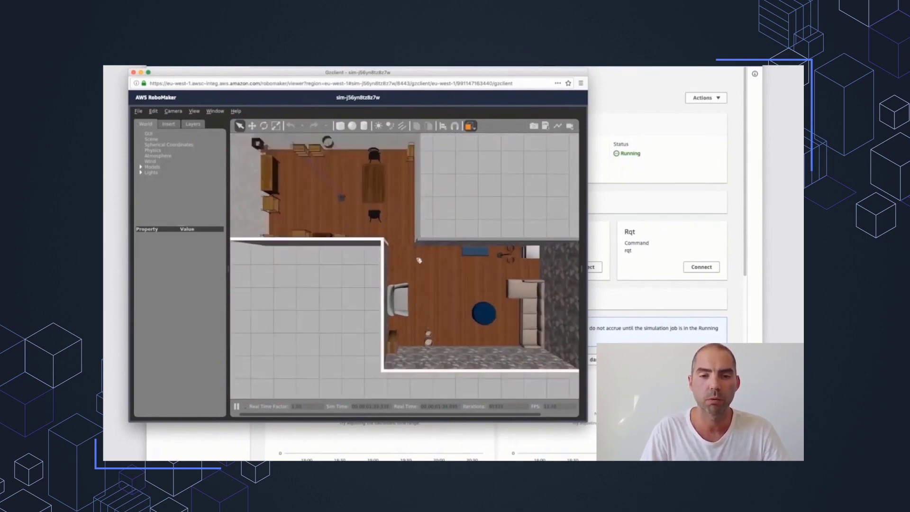
pyautogui.moveTo(419, 261); pyautogui.dragTo(419, 261)
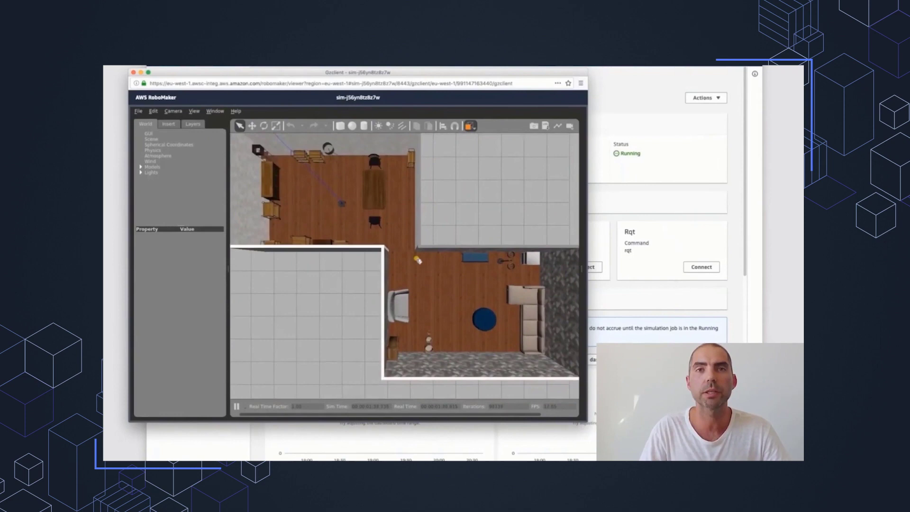
pyautogui.click(228, 268)
pyautogui.moveTo(387, 254); pyautogui.dragTo(388, 269)
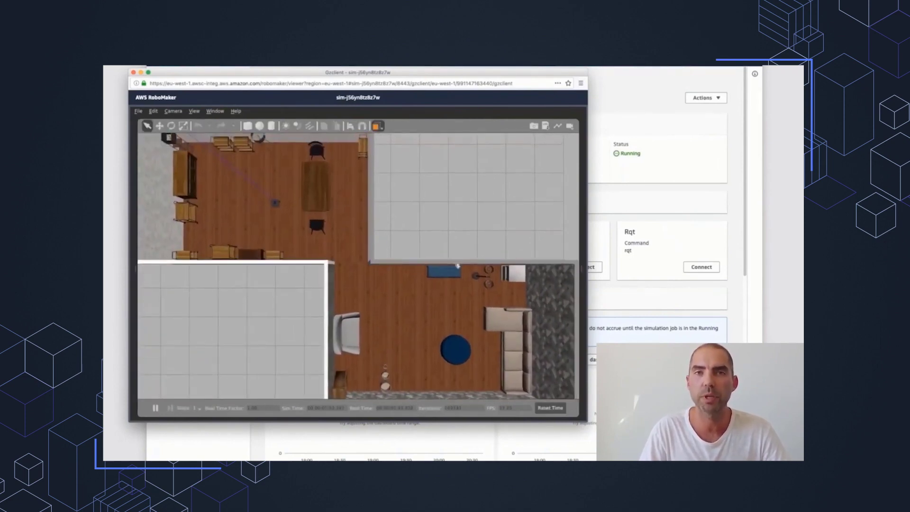
# Connect to Rqt from the simulation job page and place its window beside the Gazebo client
pyautogui.click(665, 259)
pyautogui.click(702, 267)
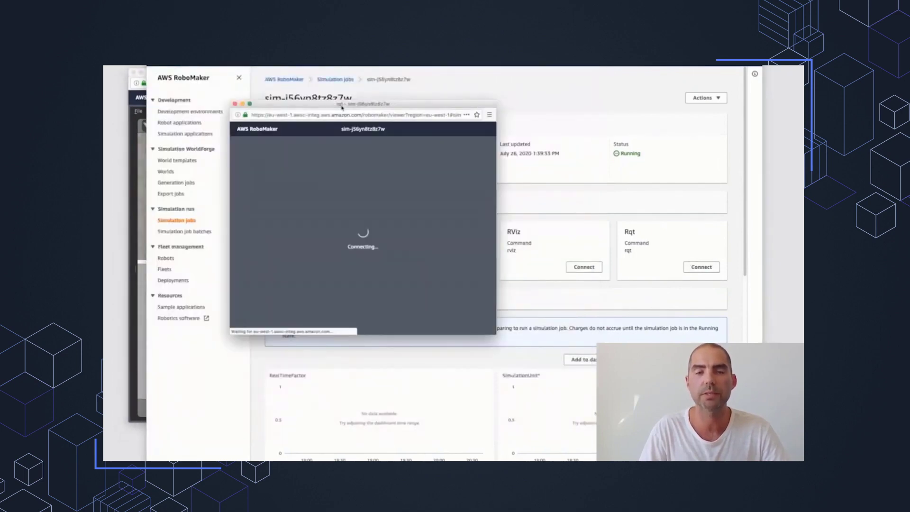
pyautogui.moveTo(340, 109); pyautogui.dragTo(561, 94)
pyautogui.click(647, 94)
pyautogui.moveTo(647, 94); pyautogui.dragTo(727, 72)
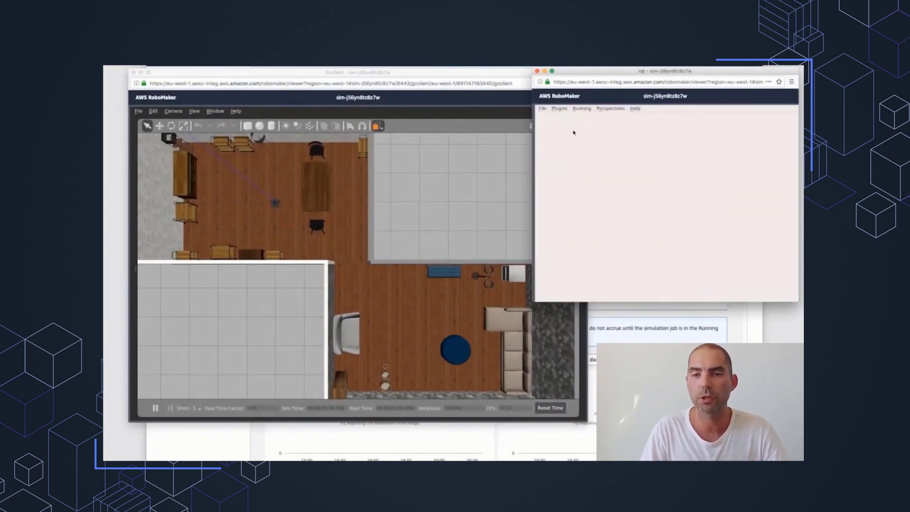
# Add an Image View visualization in Rqt that displays the /camera/rgb/image_raw topic
pyautogui.click(560, 109)
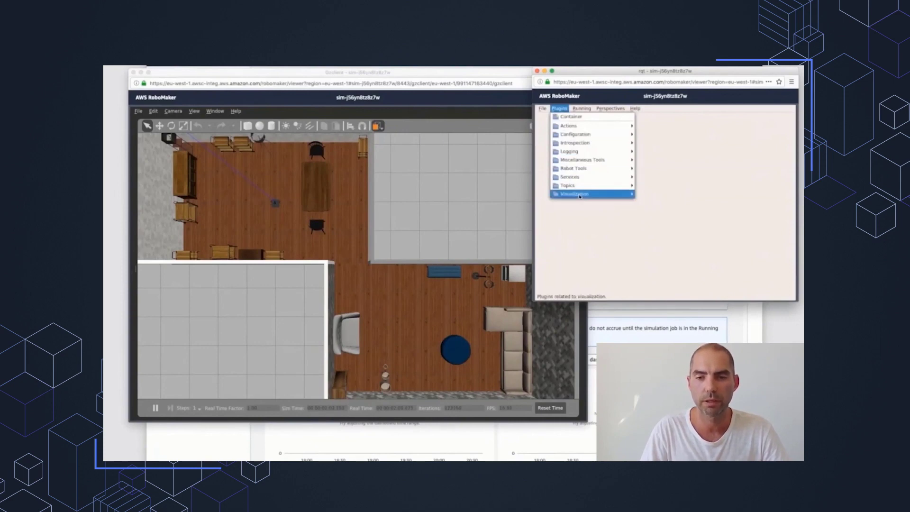
pyautogui.moveTo(612, 194)
pyautogui.click(659, 195)
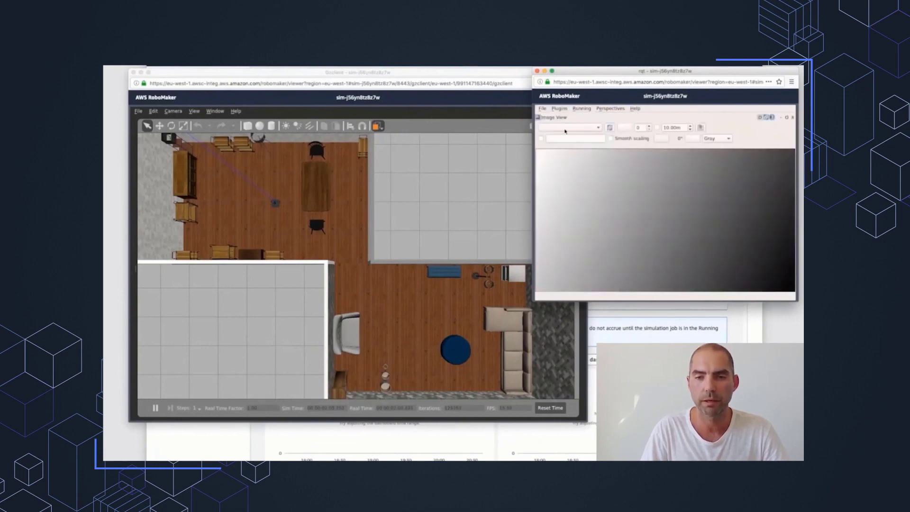
pyautogui.click(567, 129)
pyautogui.click(569, 137)
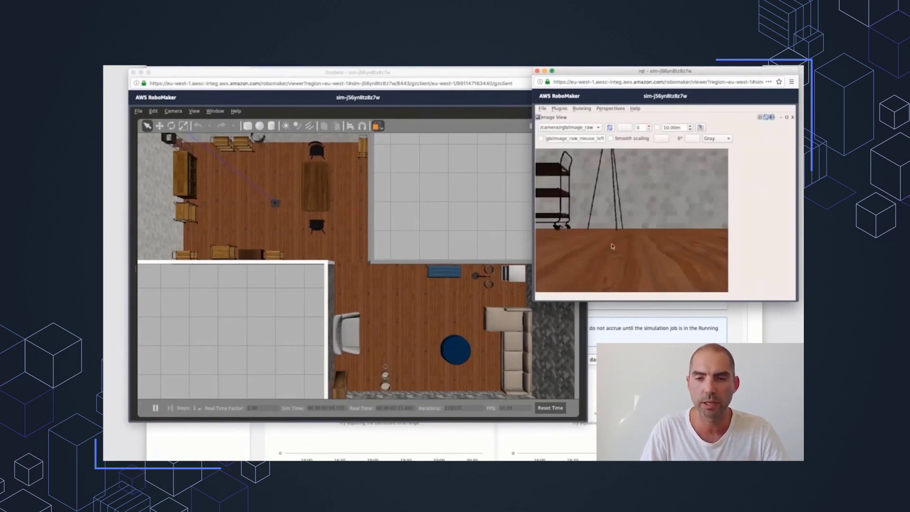
# Add the Robot Steering tool to Rqt alongside the camera image
pyautogui.click(560, 109)
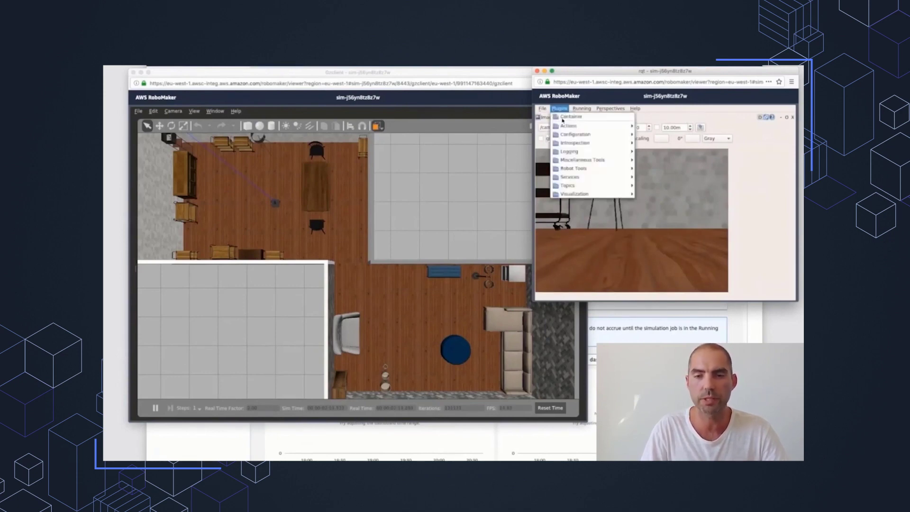
pyautogui.moveTo(573, 169)
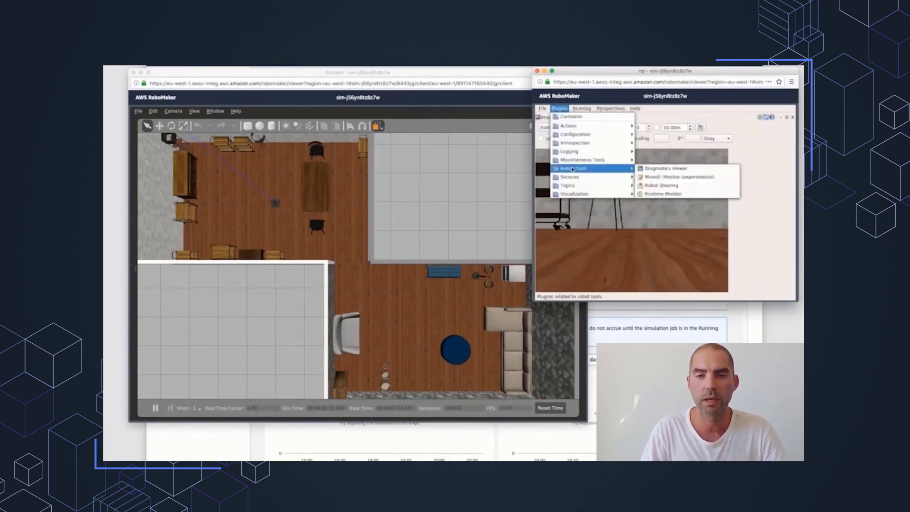
pyautogui.click(669, 185)
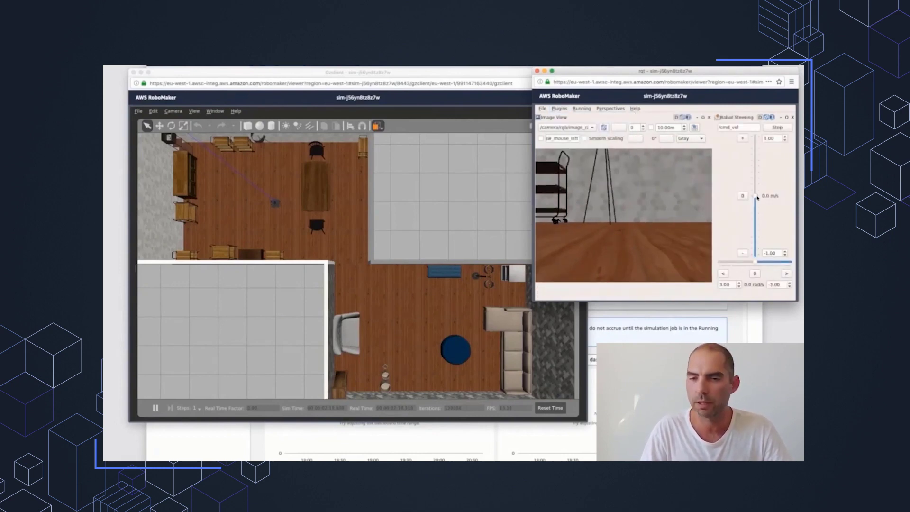
# Drive the robot at 0.30 m/s with a turn rate of -0.58 rad/s, and reset both speeds to zero
pyautogui.moveTo(757, 198); pyautogui.dragTo(756, 179)
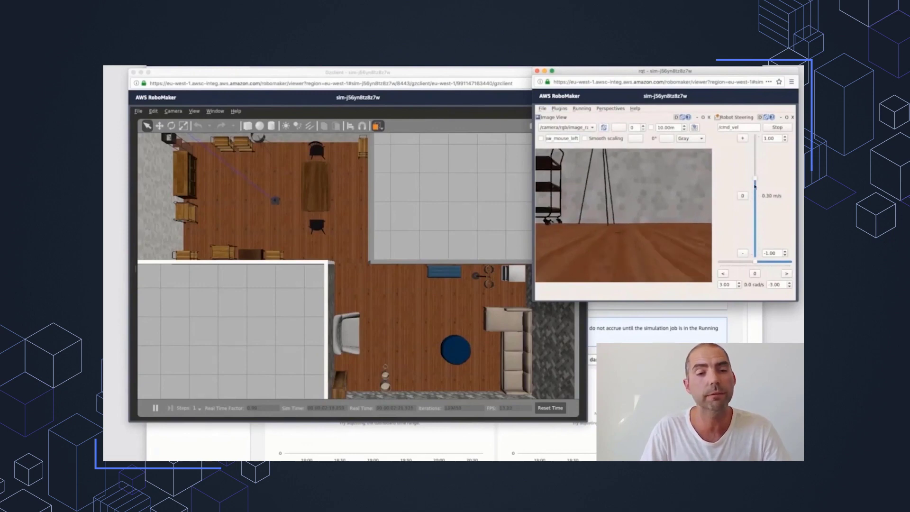
pyautogui.moveTo(758, 263)
pyautogui.mouseDown()
pyautogui.moveTo(746, 265)
pyautogui.moveTo(766, 265)
pyautogui.mouseUp()
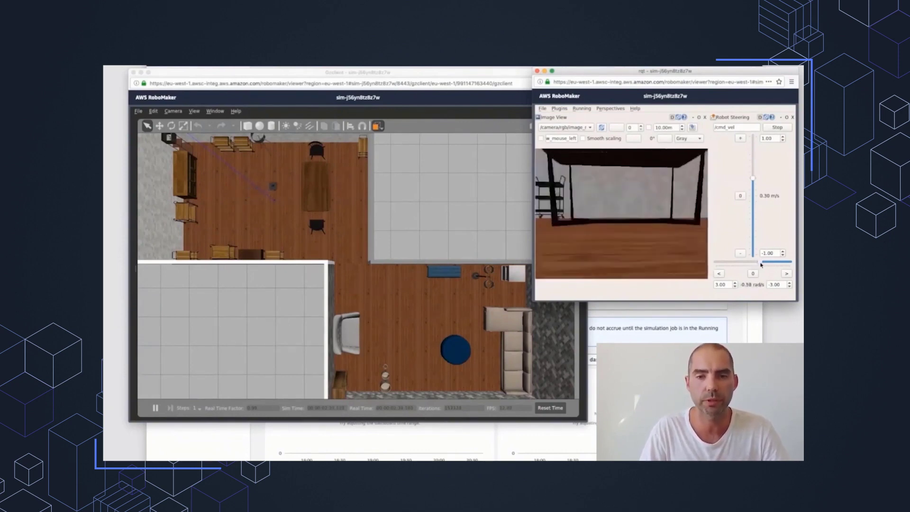
pyautogui.click(740, 196)
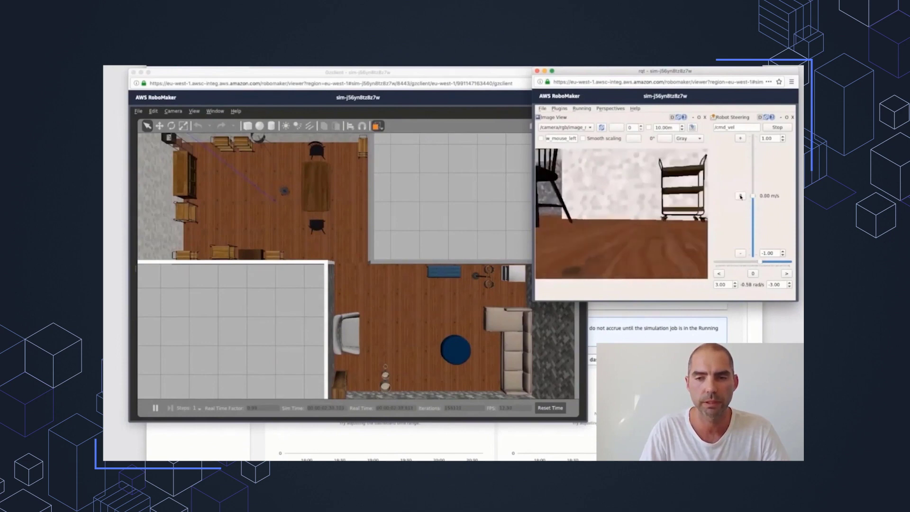
pyautogui.click(754, 274)
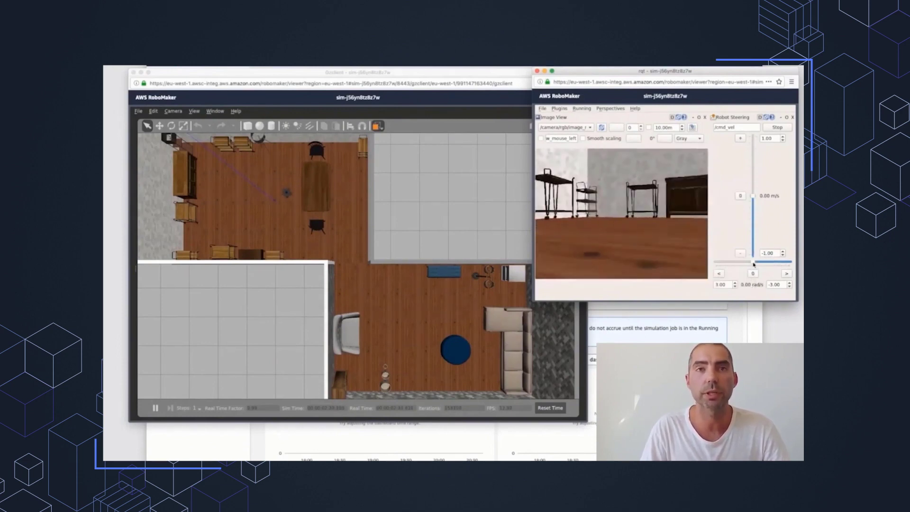
# Turn on the display of collisions in the Gazebo scene
pyautogui.click(208, 113)
pyautogui.click(194, 111)
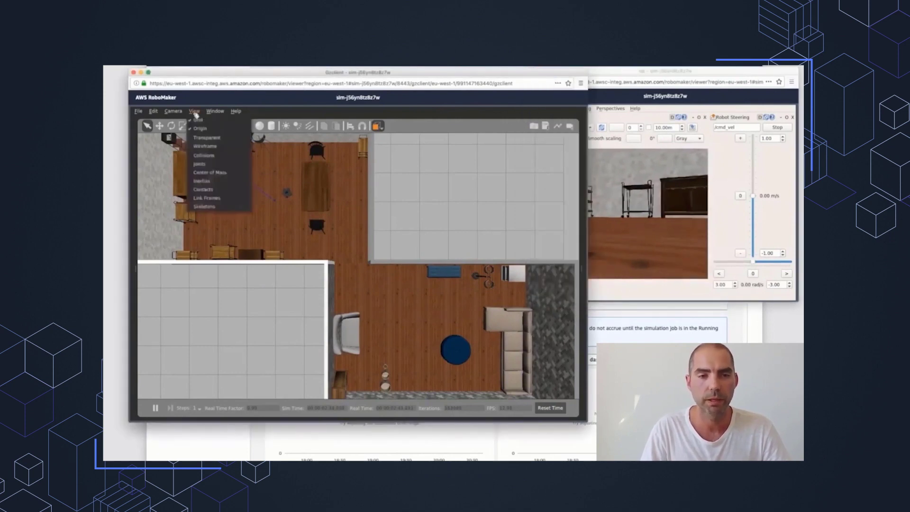
pyautogui.click(203, 155)
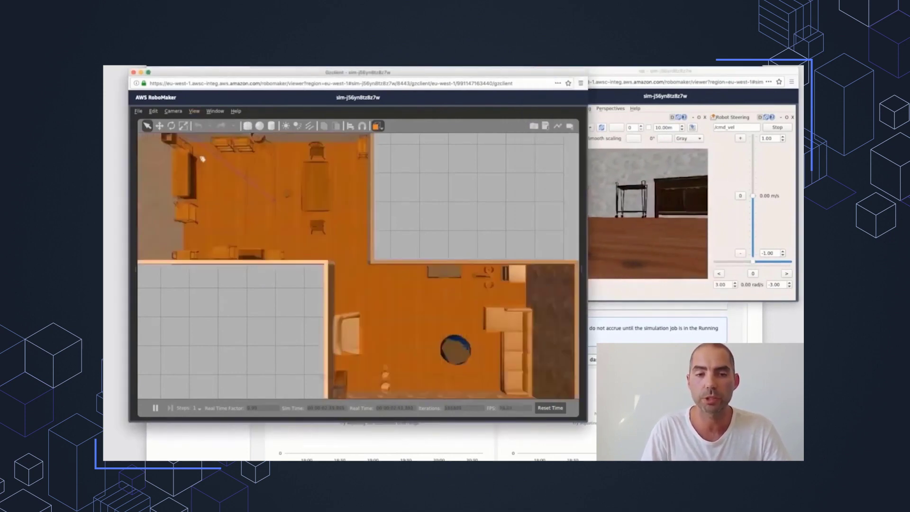
# Move the Gazebo camera to the robot and turn on the wireframe display
pyautogui.rightClick(289, 195)
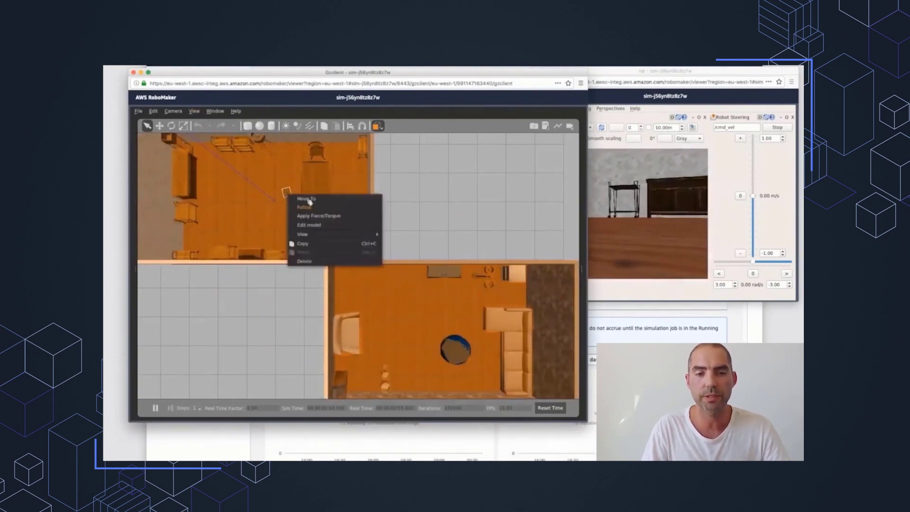
pyautogui.click(309, 203)
pyautogui.click(195, 111)
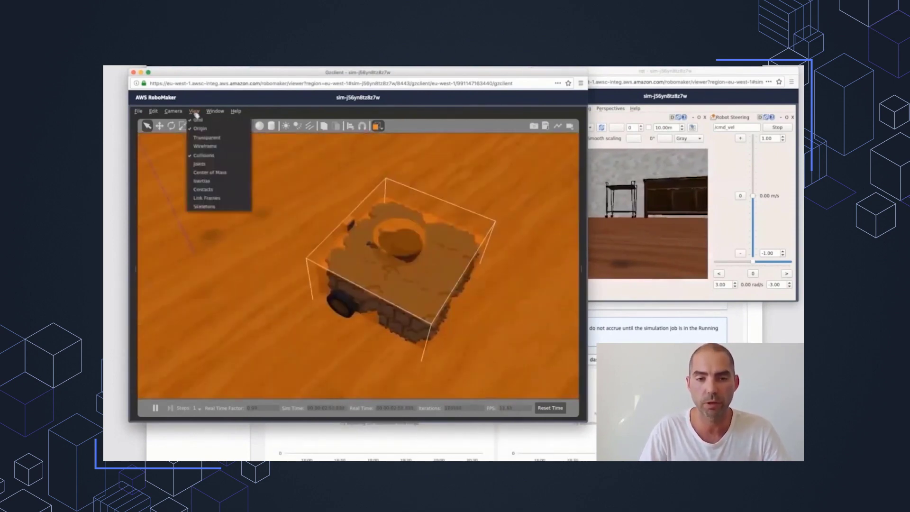
pyautogui.click(205, 146)
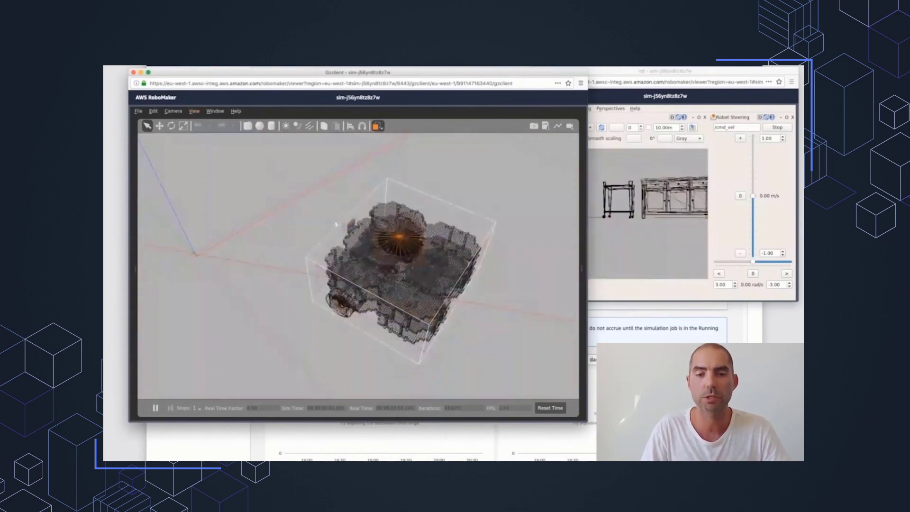
# Drive the robot forward at 0.09 m/s through the wireframe scene, steer it briefly, and reset the turn rate to zero
pyautogui.moveTo(332, 214); pyautogui.dragTo(277, 185, button='middle')
pyautogui.scroll(-3, 327, 204)
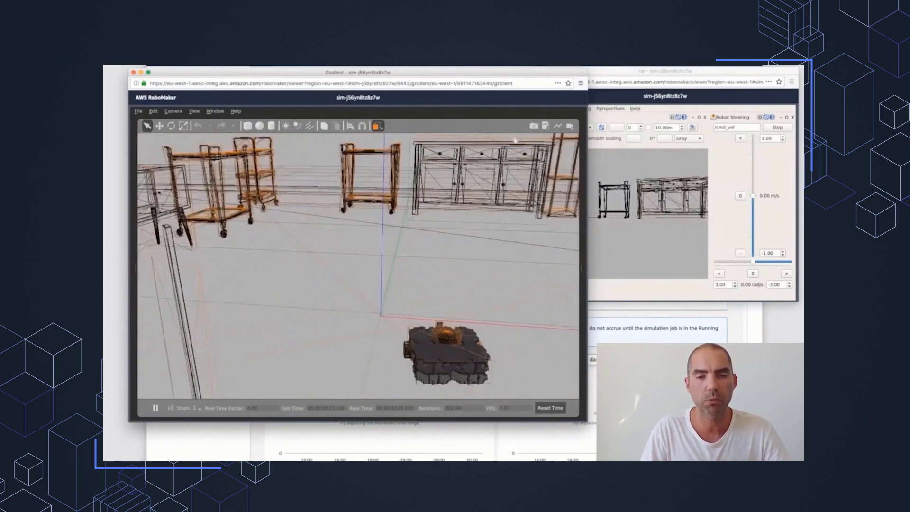
pyautogui.click(752, 198)
pyautogui.moveTo(752, 198); pyautogui.dragTo(753, 195)
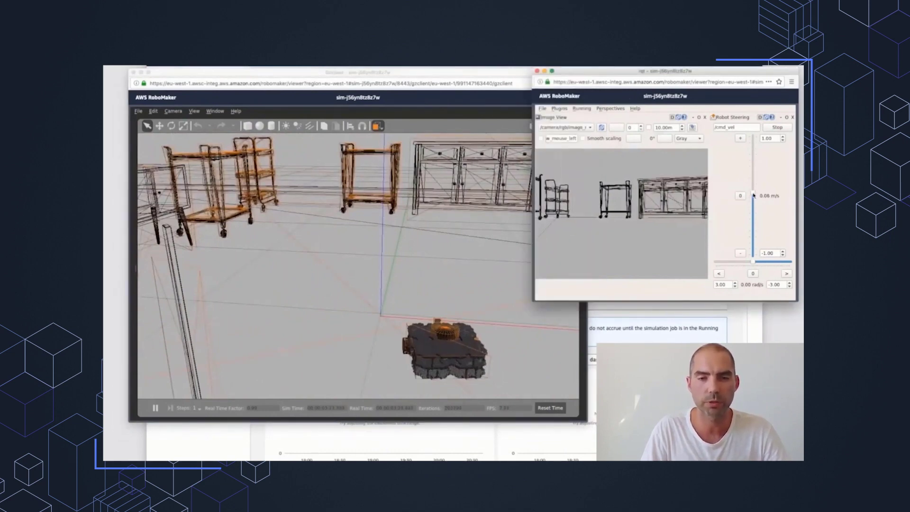
pyautogui.moveTo(753, 262)
pyautogui.mouseDown()
pyautogui.moveTo(745, 264)
pyautogui.moveTo(756, 262)
pyautogui.mouseUp()
pyautogui.click(753, 273)
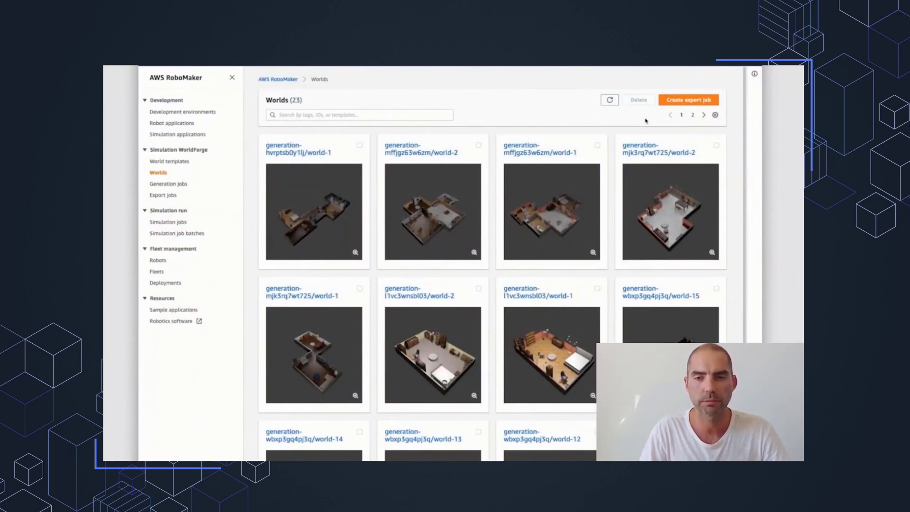
# Start a world export job for generation-mjk3rq7wt725/world-2 with the IAM role robomaker-worldforge-export-role
pyautogui.click(688, 100)
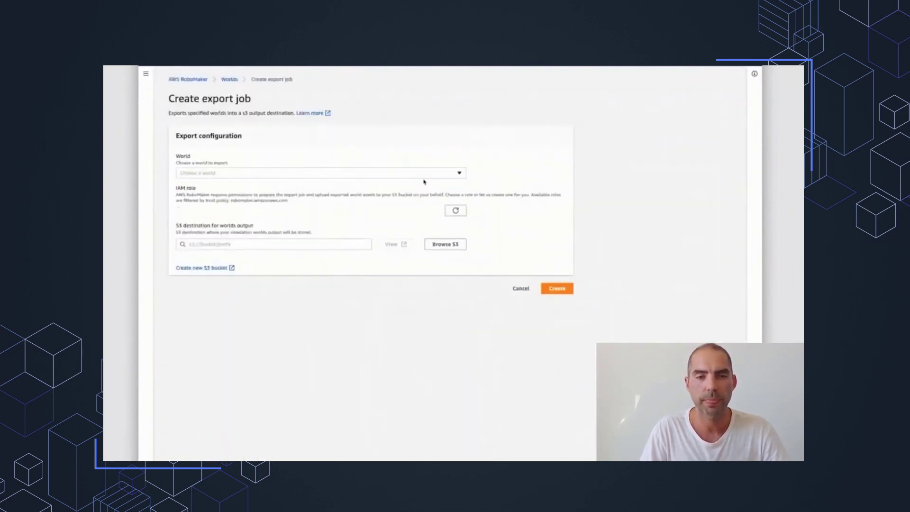
pyautogui.click(393, 174)
pyautogui.click(383, 217)
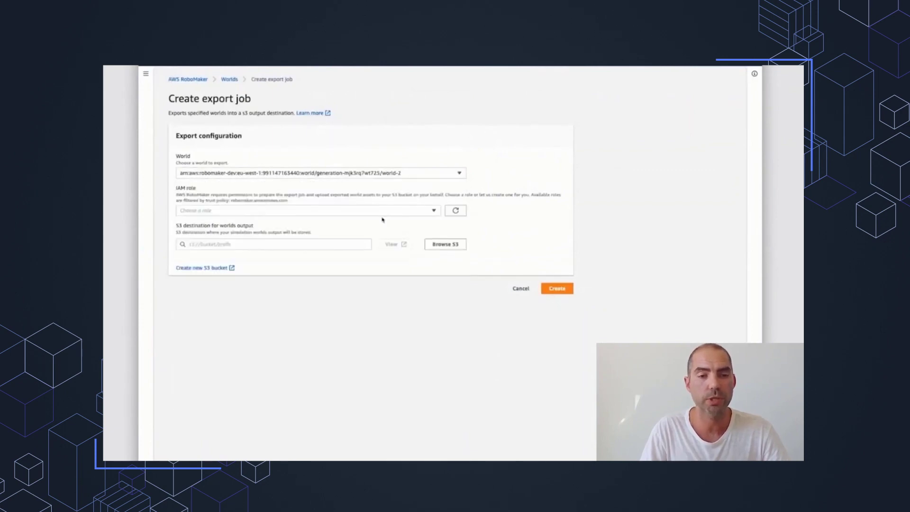
pyautogui.click(377, 214)
pyautogui.scroll(-5, 290, 336)
pyautogui.click(256, 392)
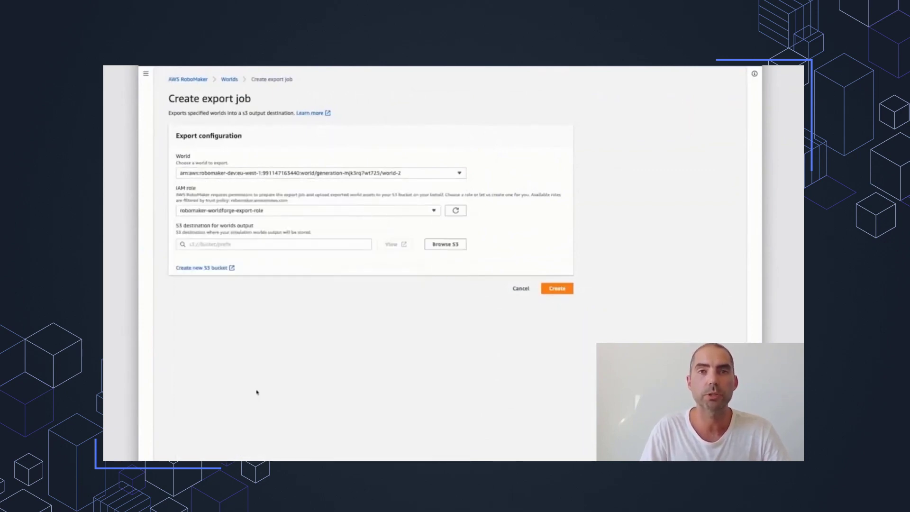
# Set the S3 destination to s3://aws-robomaker-worldforge-demo/export and create the export job
pyautogui.click(267, 249)
pyautogui.write('s3://aws-robomaker-worldforge-demo/export')
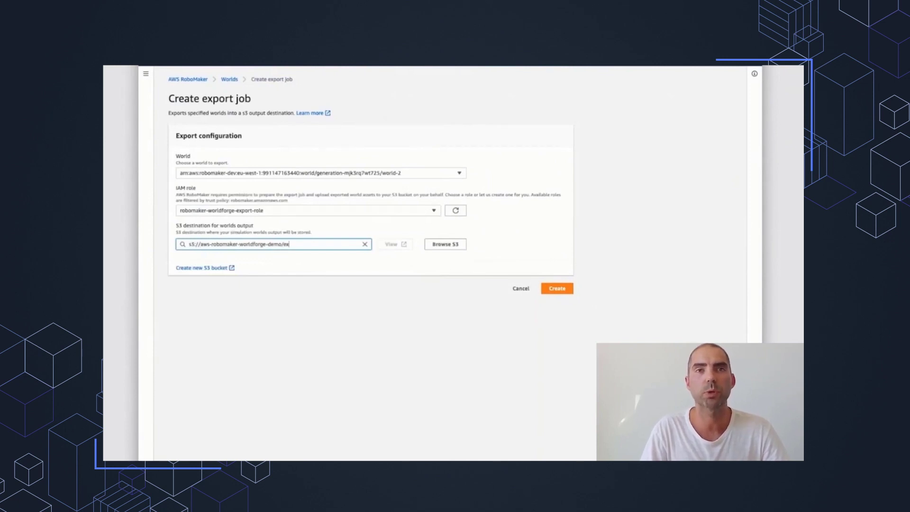
pyautogui.click(568, 292)
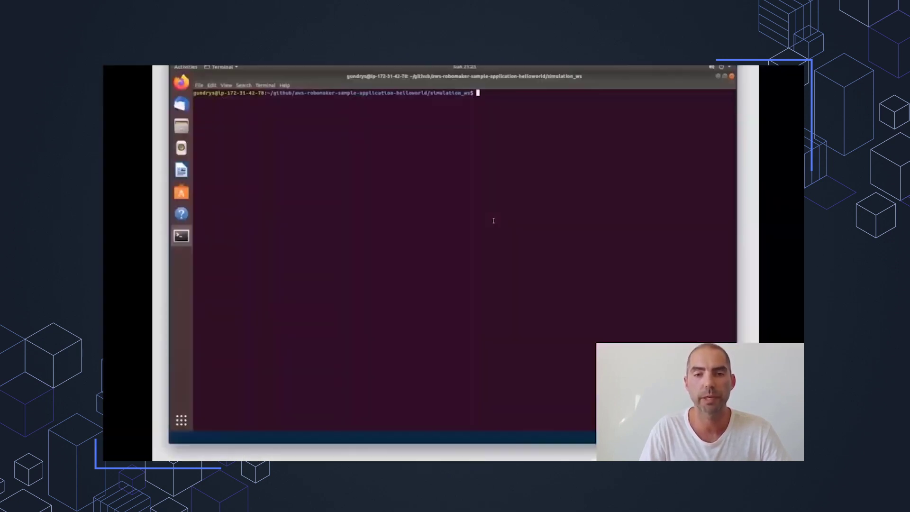
# List the src folder in the Ubuntu terminal and print the generation_mjk3rq7wt725_world_2.world file from the aws_robomaker_worldforge_worlds package
pyautogui.write('ls src/')
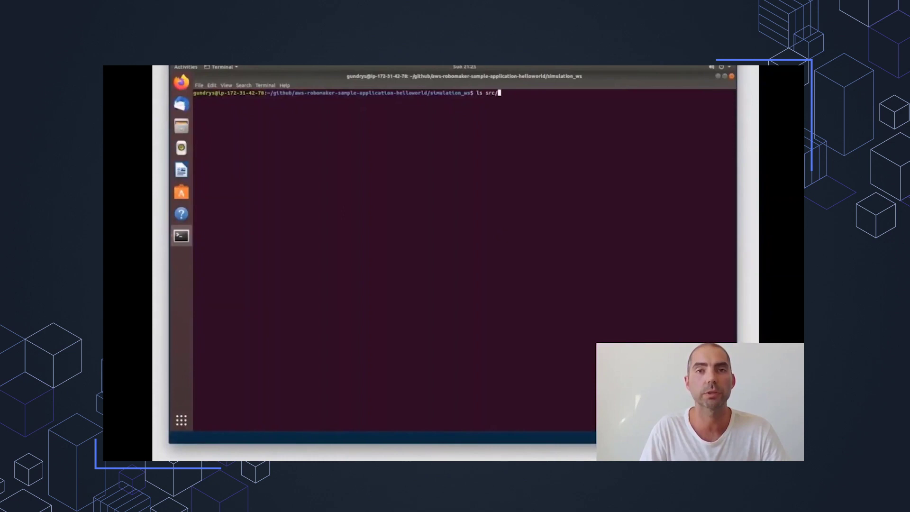
pyautogui.press('Return')
pyautogui.write('ls src')
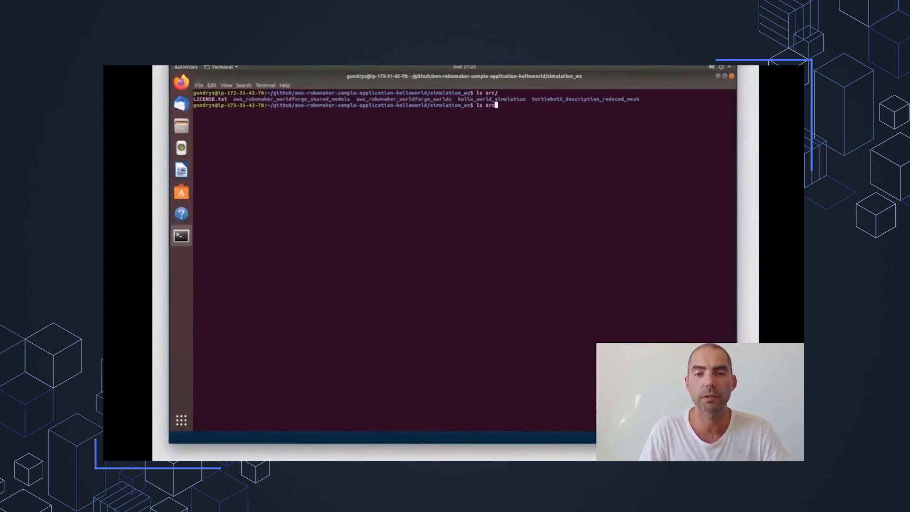
pyautogui.write('/a')
pyautogui.press('Tab')
pyautogui.write('w')
pyautogui.press('Tab')
pyautogui.write('w')
pyautogui.press('Tab')
pyautogui.write('g')
pyautogui.press('Tab')
pyautogui.press('BackSpace')
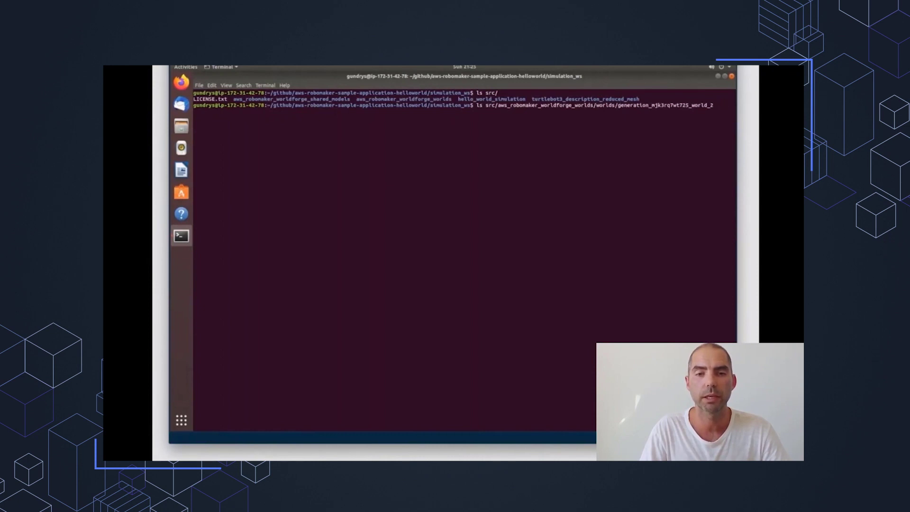
pyautogui.write('/')
pyautogui.press('Tab')
pyautogui.press('Tab')
pyautogui.press('Home')
pyautogui.press('Right')
pyautogui.press('Right')
pyautogui.press('BackSpace')
pyautogui.press('BackSpace')
pyautogui.write('cat')
pyautogui.press('Return')
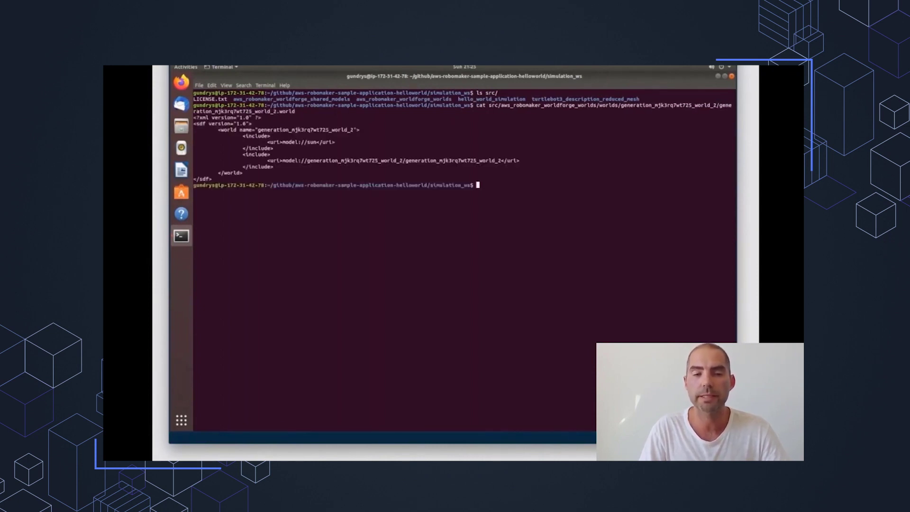
# List the contents of src/aws_robomaker_worldforge_shared_models/models/
pyautogui.write('ls src/a')
pyautogui.press('Tab')
pyautogui.write('s')
pyautogui.press('Tab')
pyautogui.write('m')
pyautogui.press('Tab')
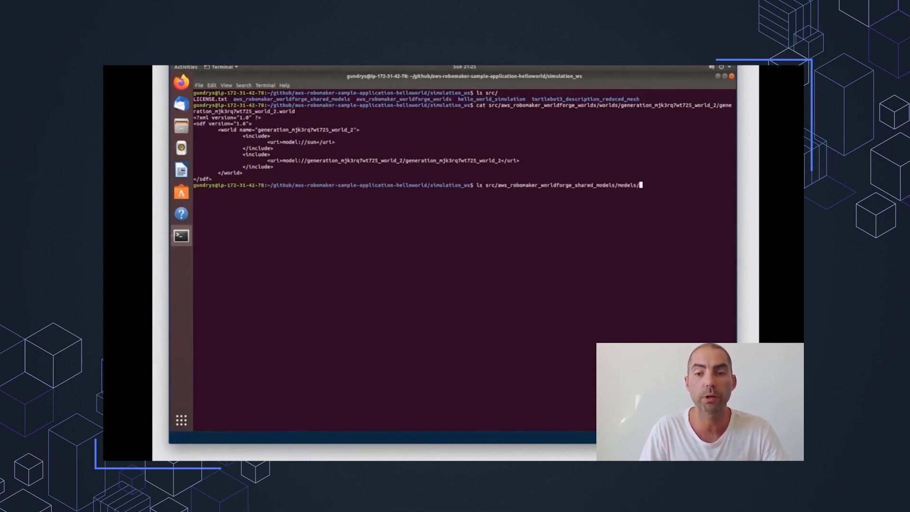
pyautogui.press('Return')
pyautogui.press('Return')
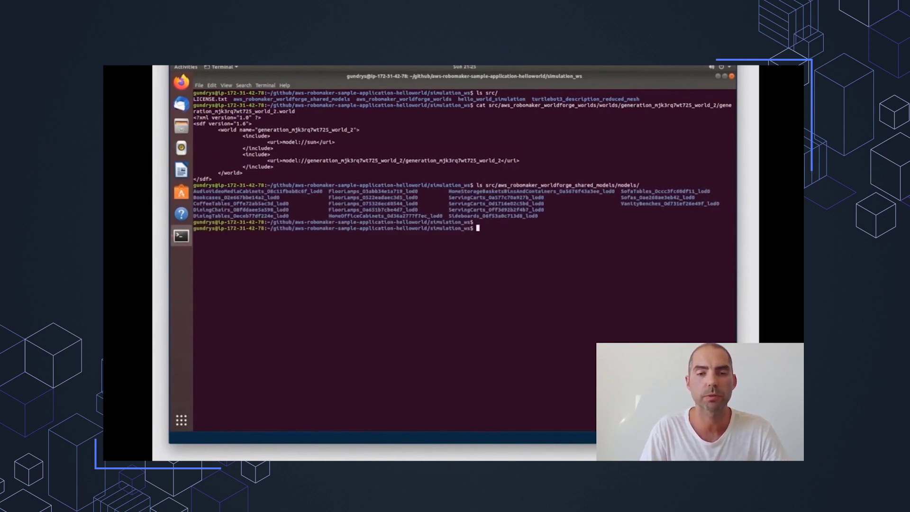
# Build the workspace with colcon and launch worldforge_world.launch from hello_world_simulation with gui:=true
pyautogui.write('colcon build')
pyautogui.press('Return')
pyautogui.write('roslaunch hello_world_simulation worldforge_world.launch gui:=true')
pyautogui.press('Return')
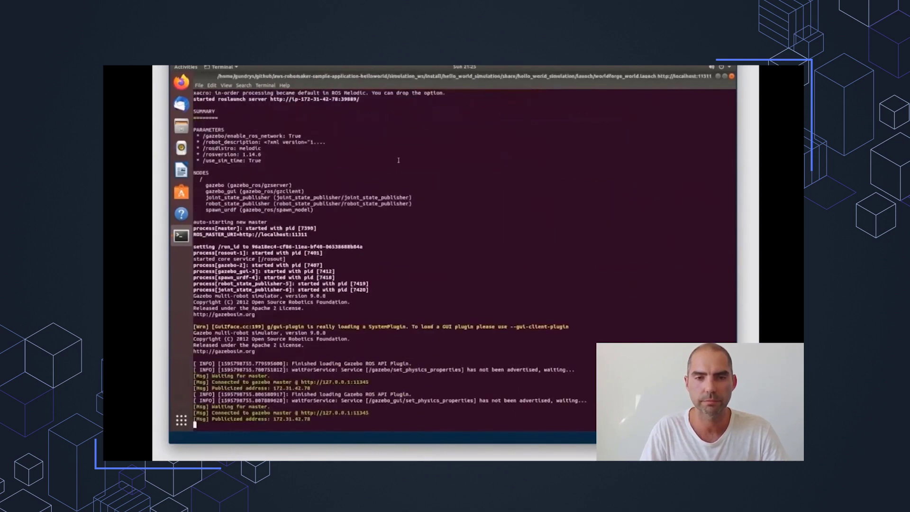
pyautogui.click(514, 101)
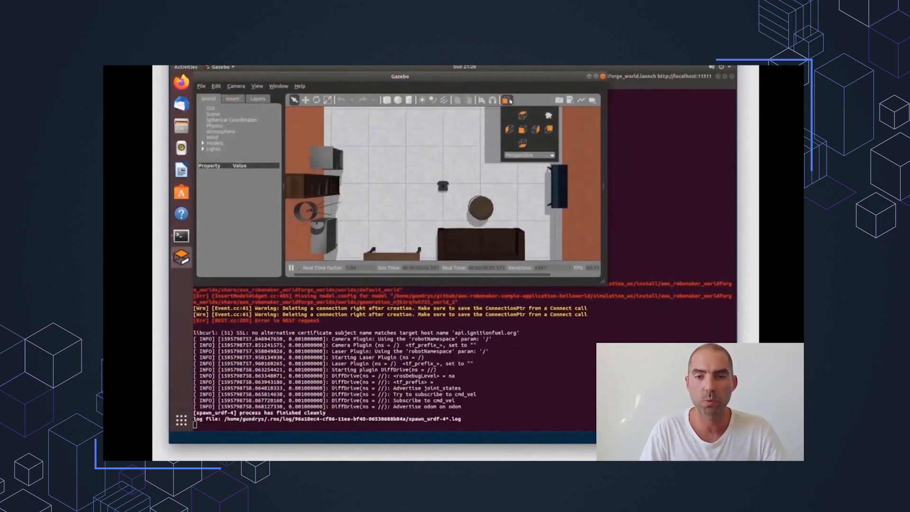
pyautogui.click(510, 101)
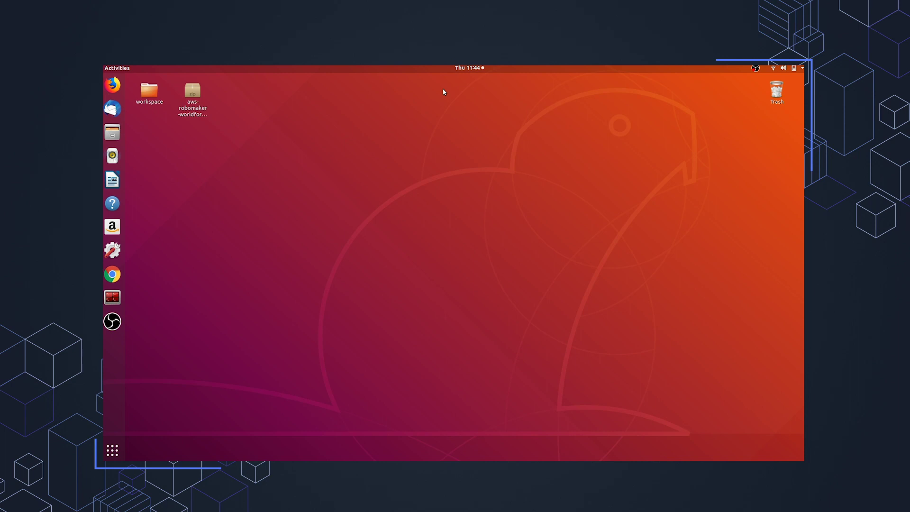
# Inspect the src folder inside the desktop's workspace folder and close the file browser
pyautogui.click(191, 103)
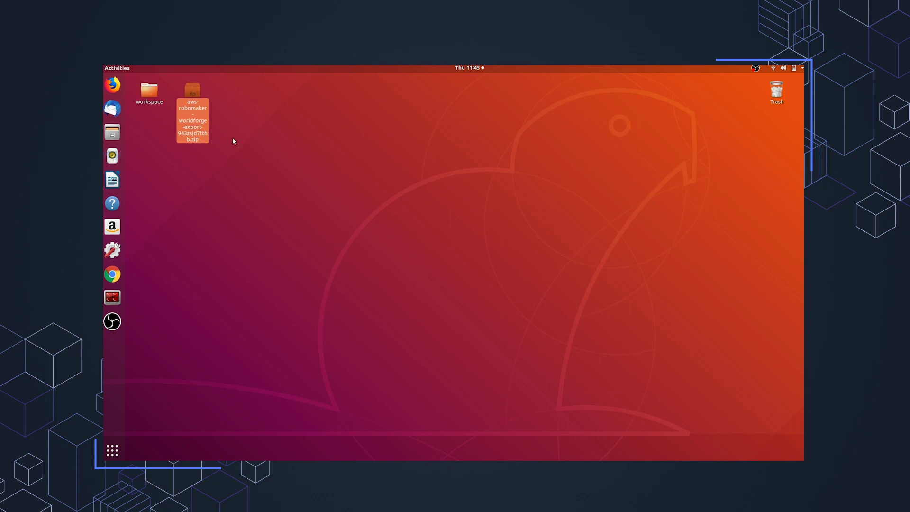
pyautogui.doubleClick(150, 92)
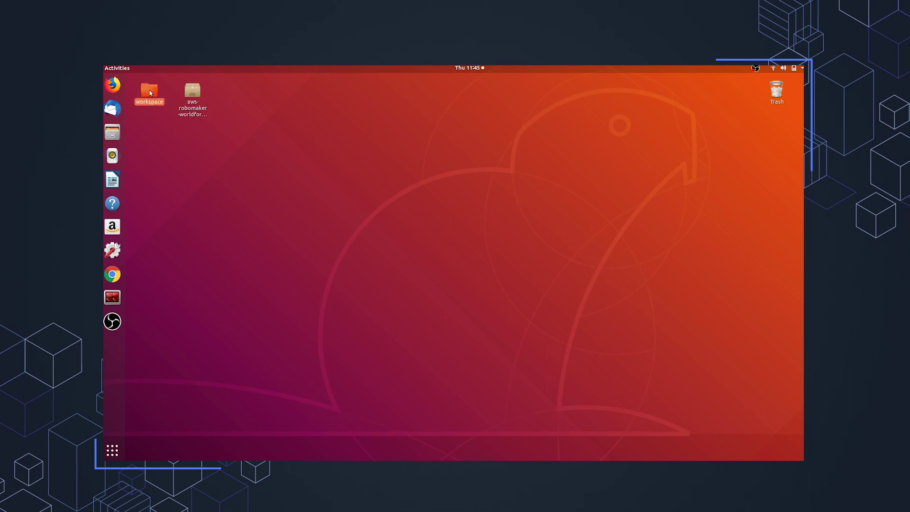
pyautogui.doubleClick(229, 247)
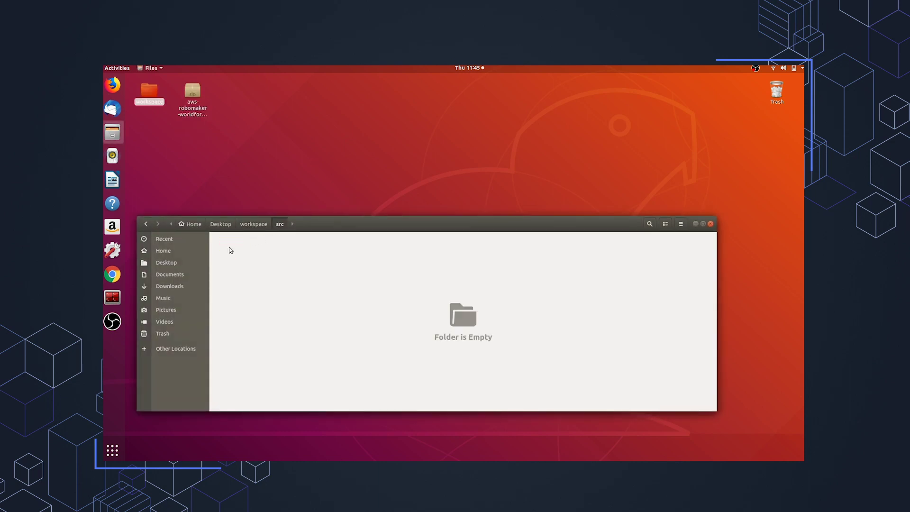
pyautogui.click(254, 225)
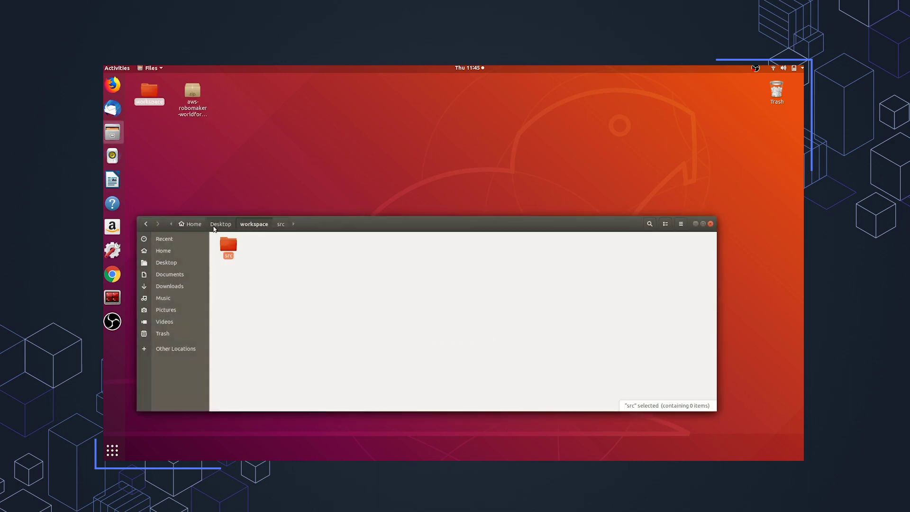
pyautogui.click(281, 226)
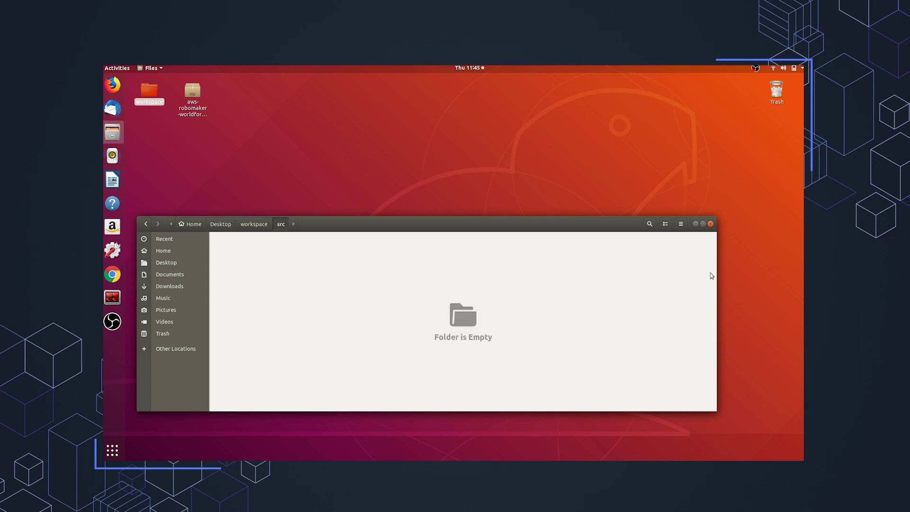
pyautogui.click(711, 227)
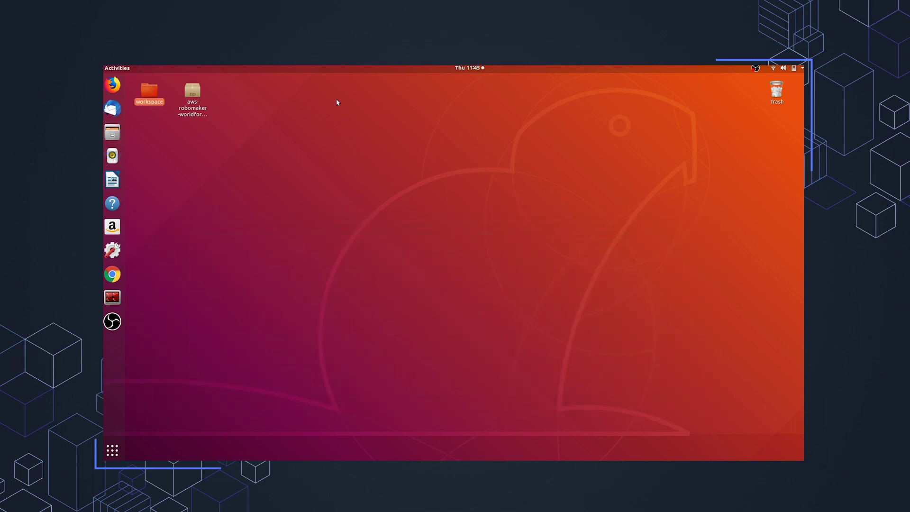
# Extract the folder from the aws-robomaker-worldforge-export zip on the desktop into workspace/src, and close the archive
pyautogui.click(188, 97)
pyautogui.doubleClick(191, 104)
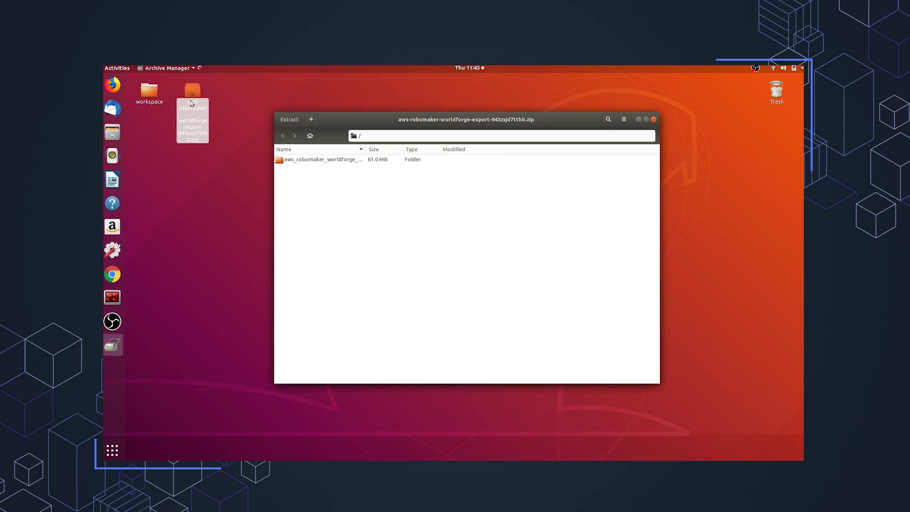
pyautogui.click(347, 161)
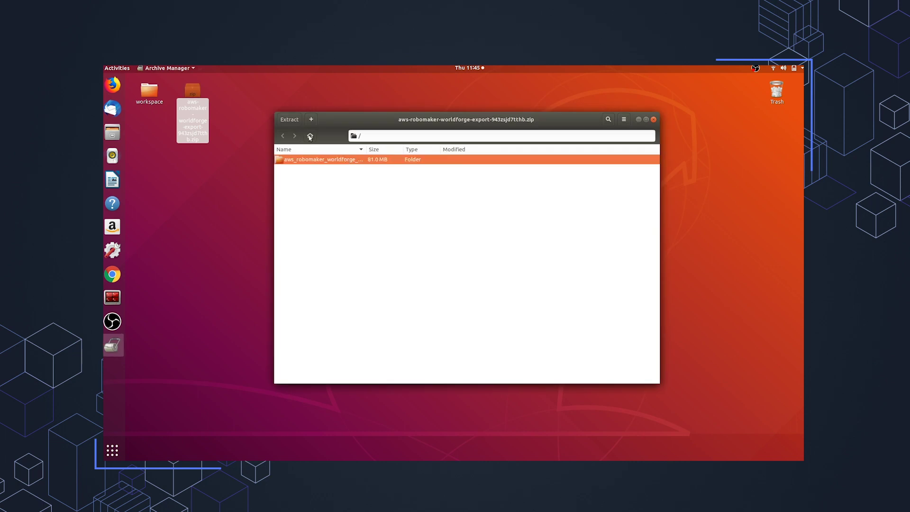
pyautogui.click(289, 120)
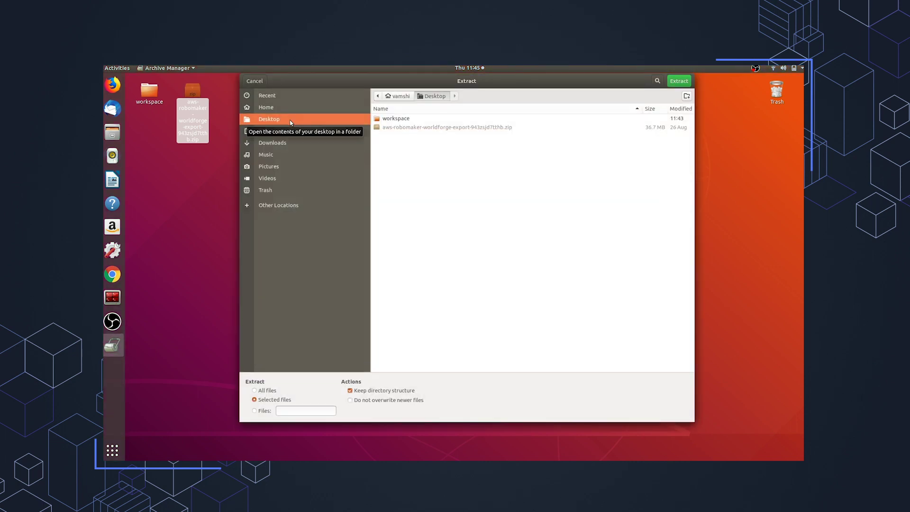
pyautogui.click(399, 123)
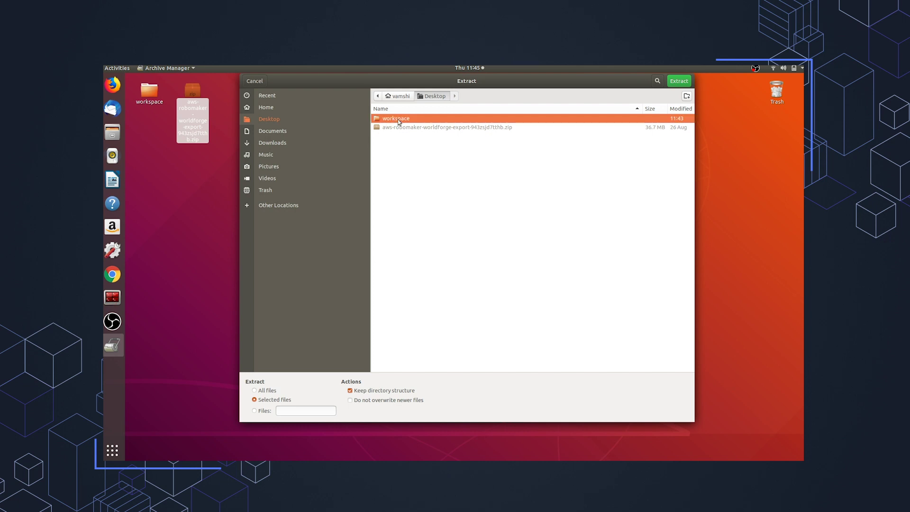
pyautogui.doubleClick(399, 122)
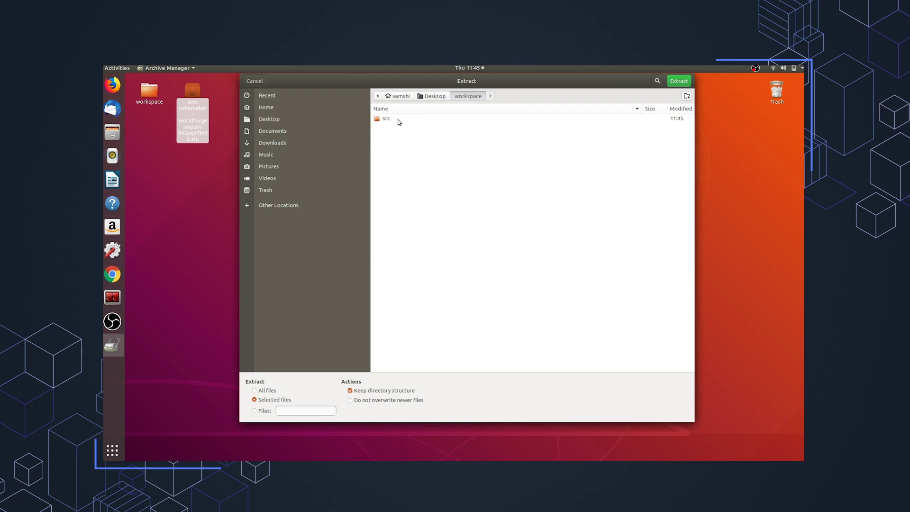
pyautogui.doubleClick(389, 121)
pyautogui.click(678, 81)
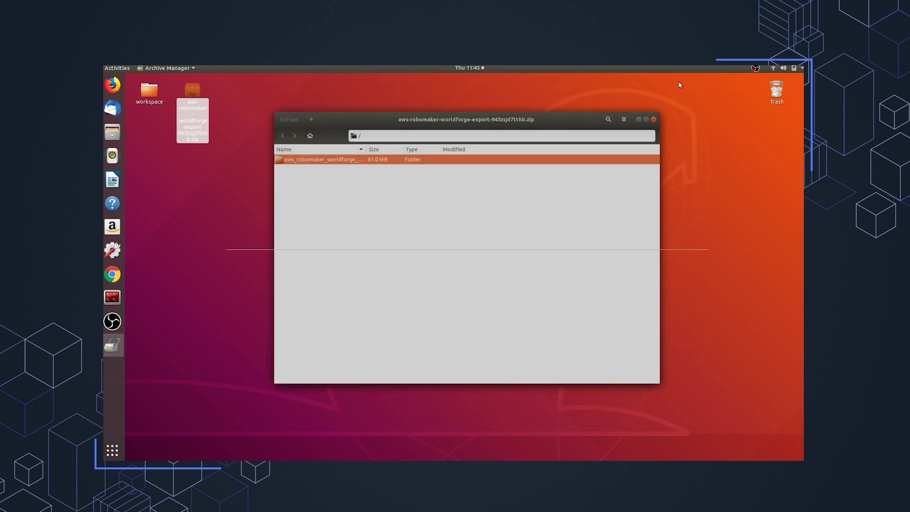
pyautogui.click(439, 261)
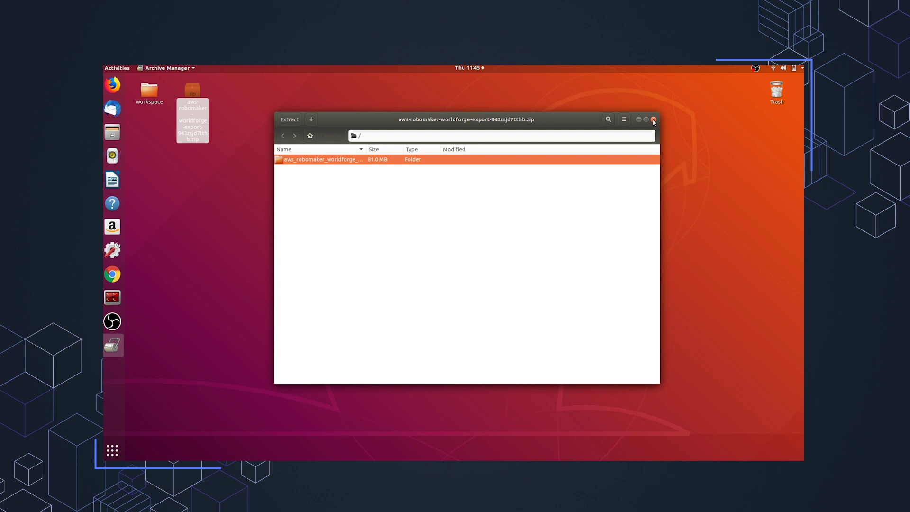
pyautogui.click(655, 119)
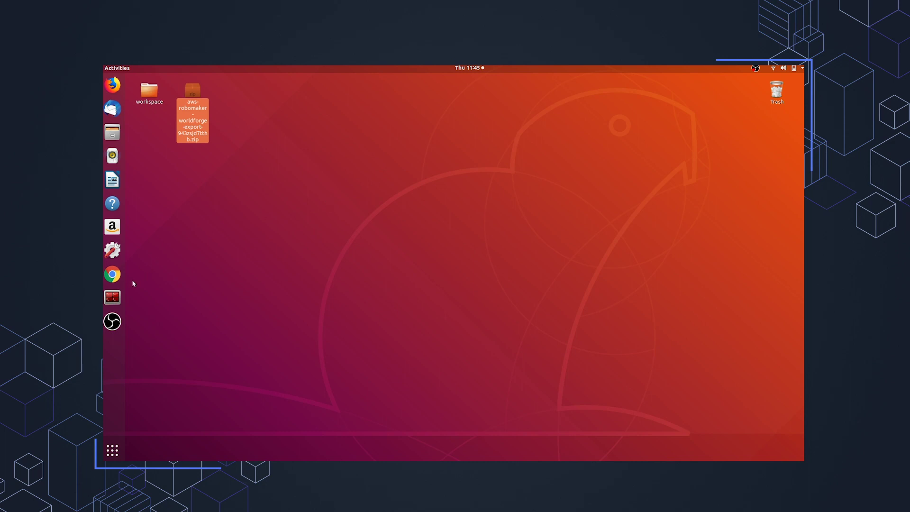
# Open a terminal window and maximize it
pyautogui.click(112, 298)
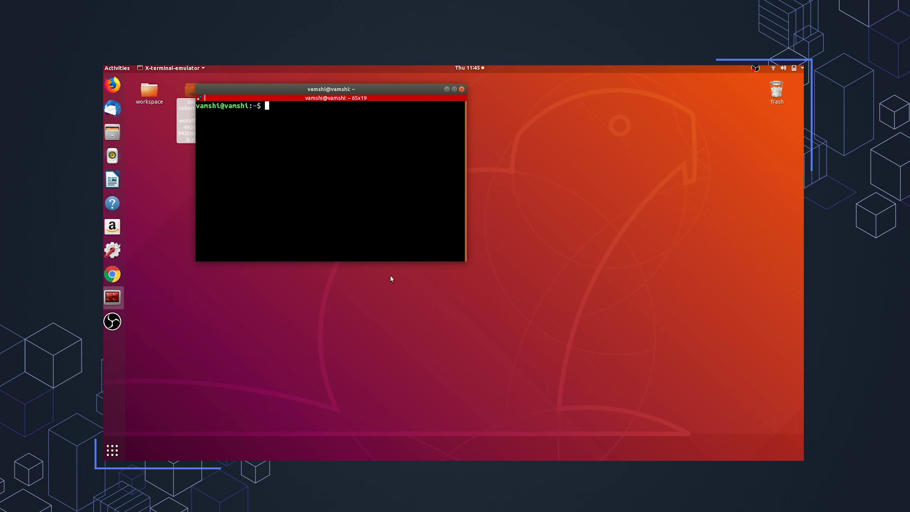
pyautogui.moveTo(466, 260); pyautogui.dragTo(736, 430)
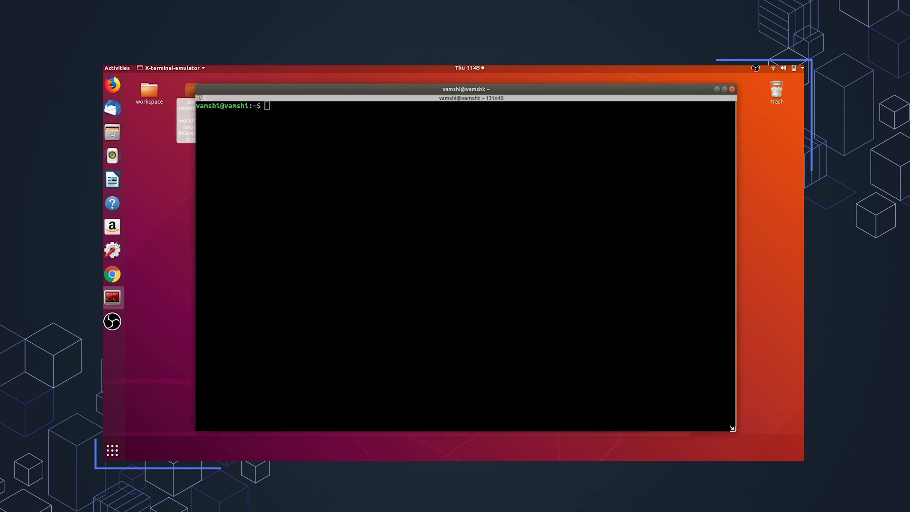
pyautogui.click(725, 89)
# Change into Desktop/workspace, list its contents, and clear the terminal
pyautogui.write('cd ')
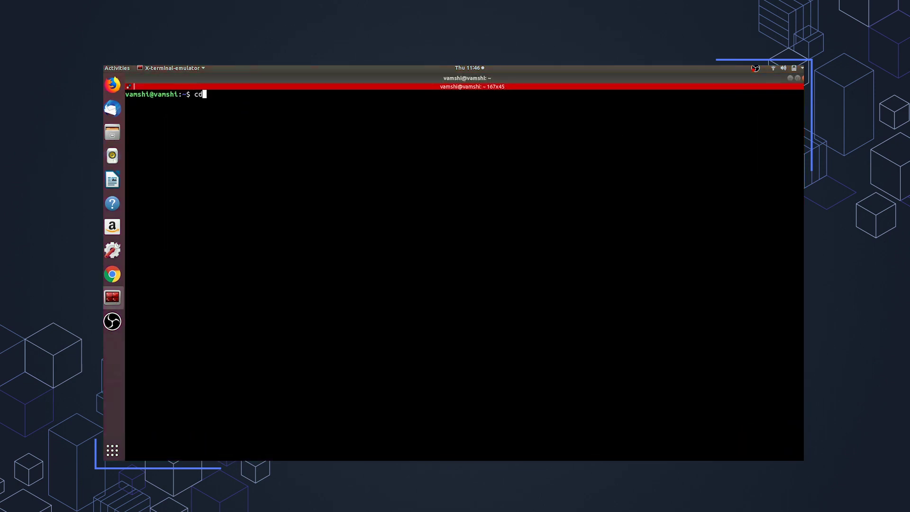
pyautogui.write('Desktop/workspace/')
pyautogui.press('Return')
pyautogui.write('ls')
pyautogui.press('Return')
pyautogui.write('clear')
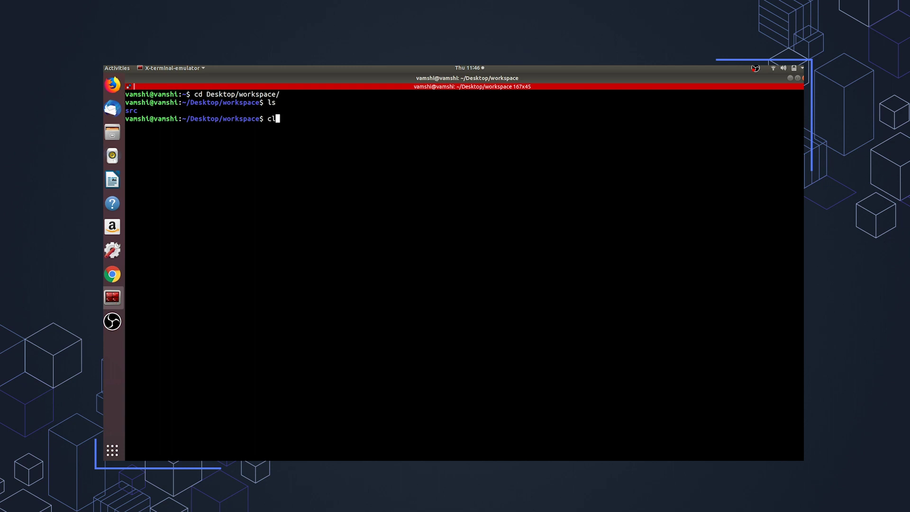
pyautogui.press('Return')
pyautogui.write('c')
pyautogui.press('BackSpace')
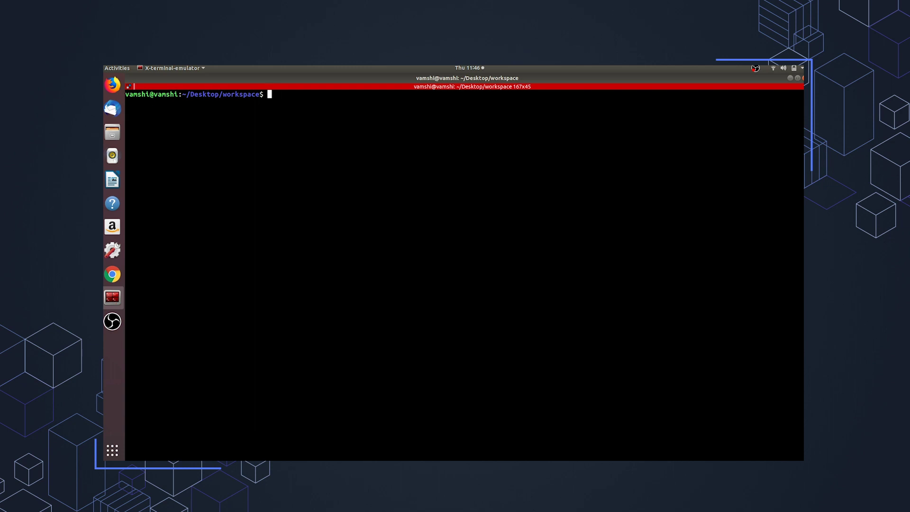
# Enlarge the terminal text, build the workspace with colcon build, and source install/setup.bash
pyautogui.hotkey('ctrl', '+')
pyautogui.write('colcon build')
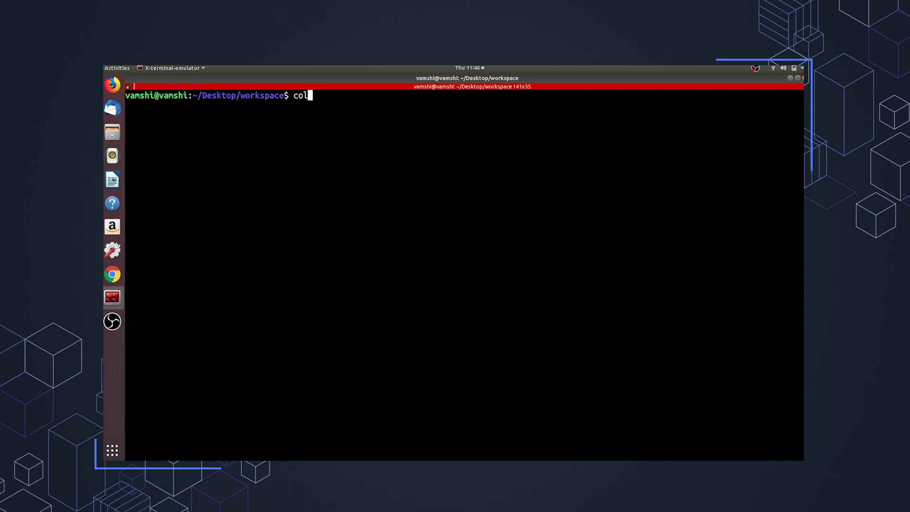
pyautogui.press('Return')
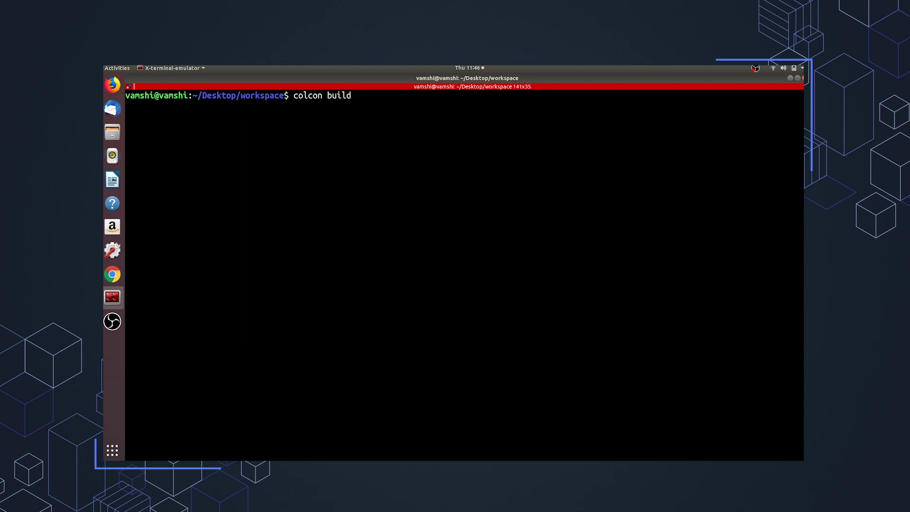
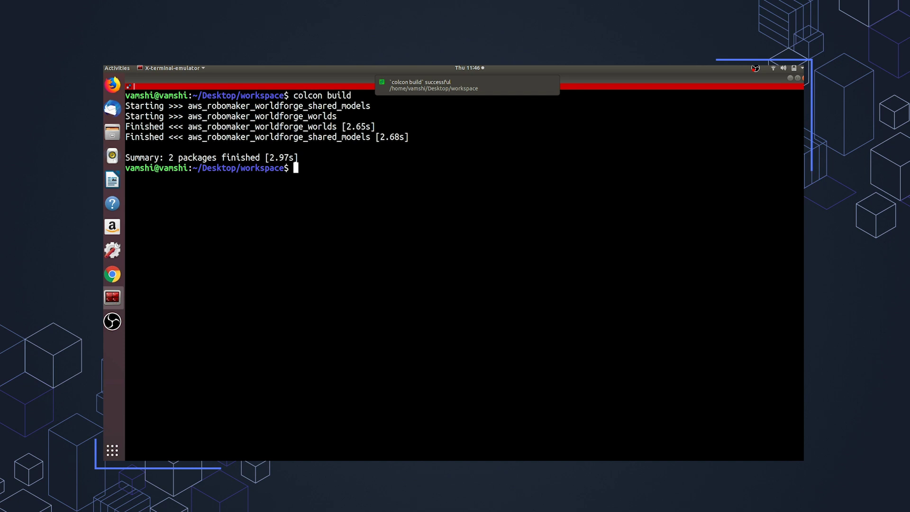
pyautogui.write('source ')
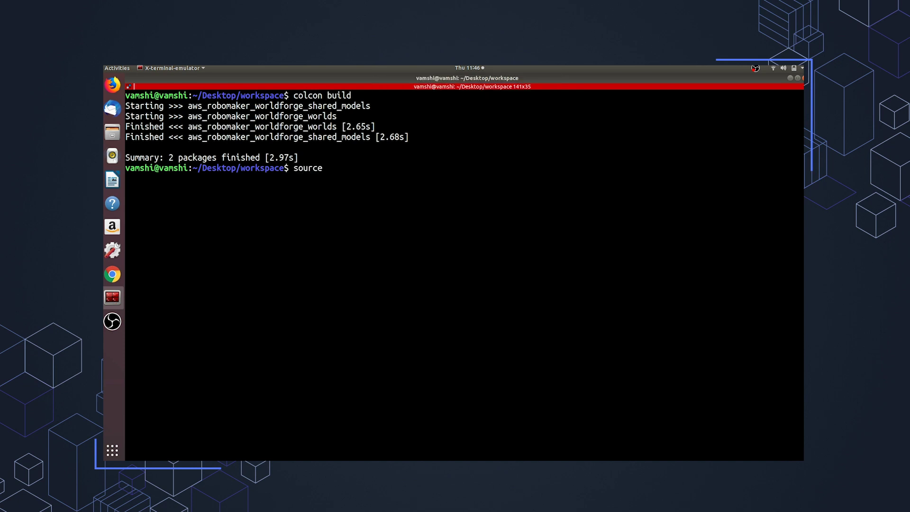
pyautogui.write('i')
pyautogui.press('Tab')
pyautogui.write('setup.bash')
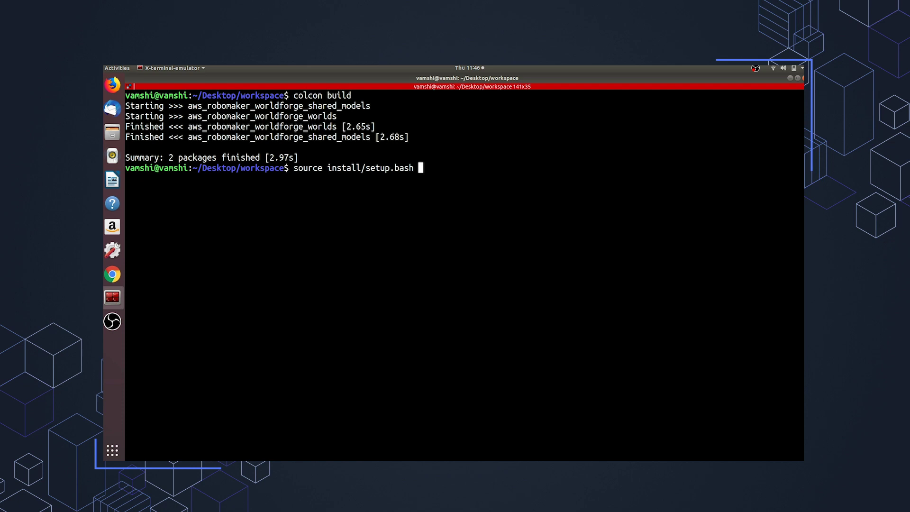
pyautogui.press('Return')
# Launch launch_world.launch from the aws_robomaker_worldforge_worlds package with gui:=true
pyautogui.write('roslaunch aws_ro')
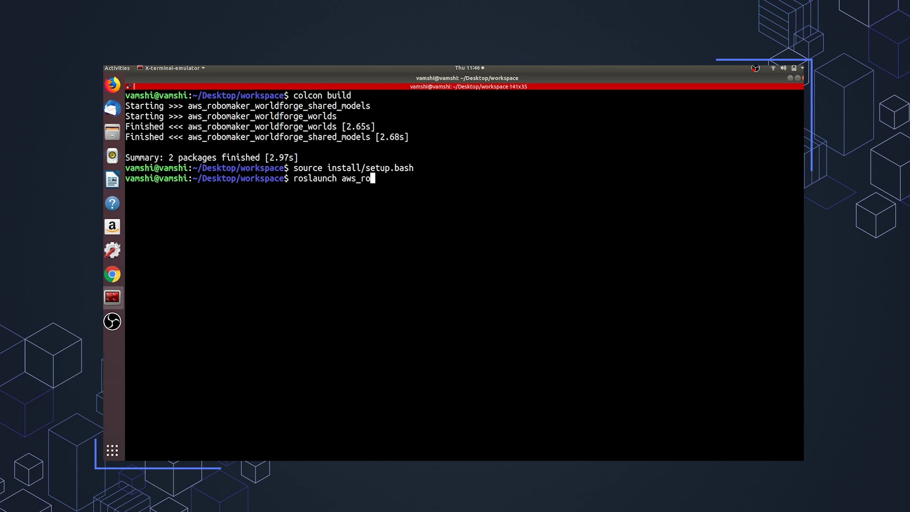
pyautogui.press('Tab')
pyautogui.write('w')
pyautogui.press('Tab')
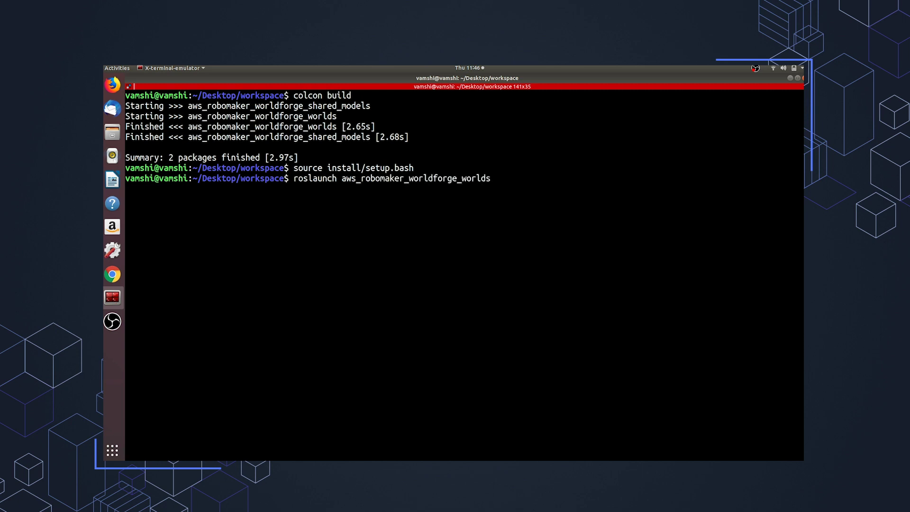
pyautogui.write('la')
pyautogui.press('Tab')
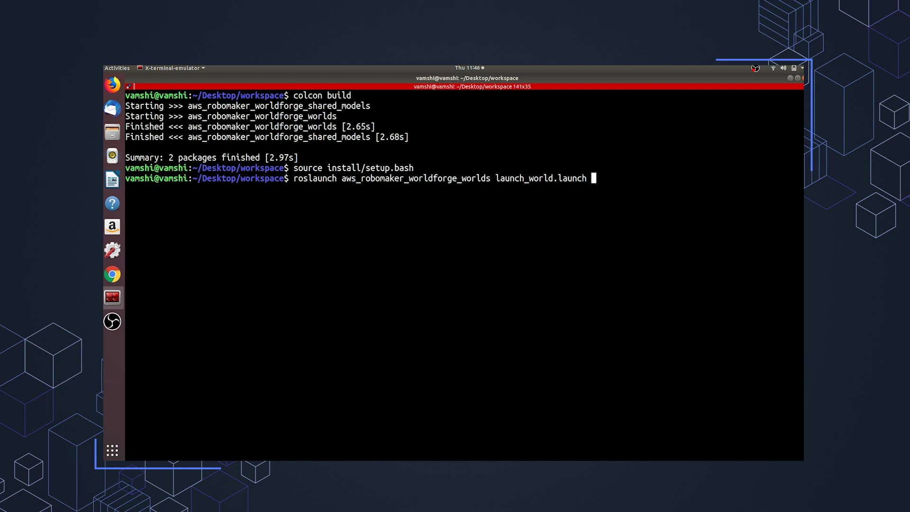
pyautogui.write('gui:=true')
pyautogui.press('Return')
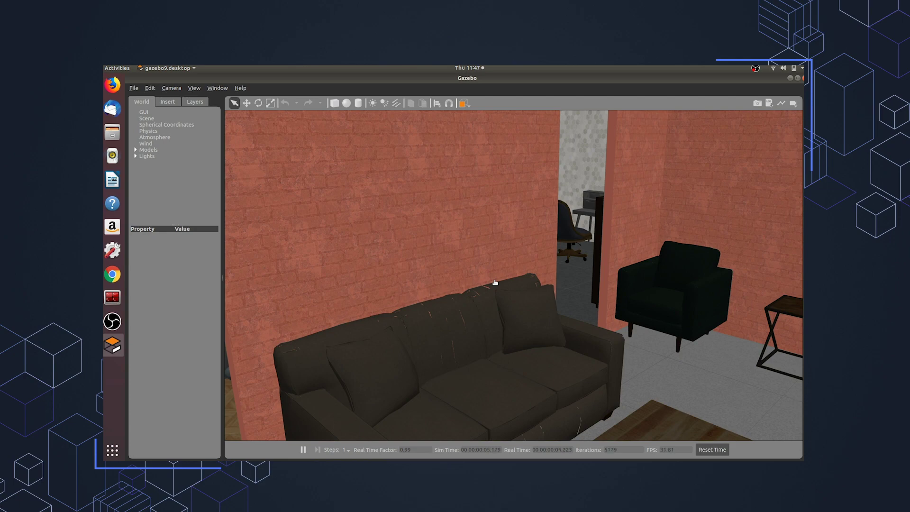
# Examine the rooms and furniture of the exported house world in Gazebo from above and from different angles
pyautogui.scroll(-10, 498, 332)
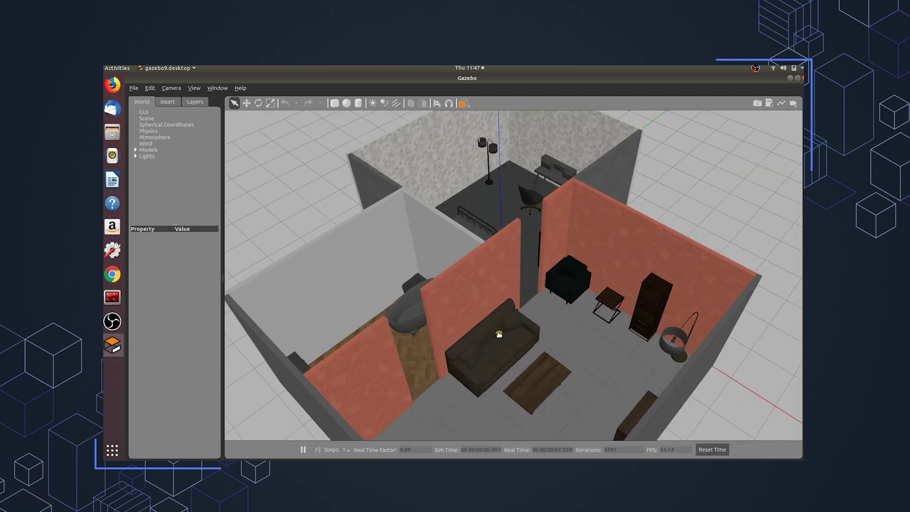
pyautogui.moveTo(499, 335); pyautogui.dragTo(595, 362, button='middle')
pyautogui.scroll(3, 563, 299)
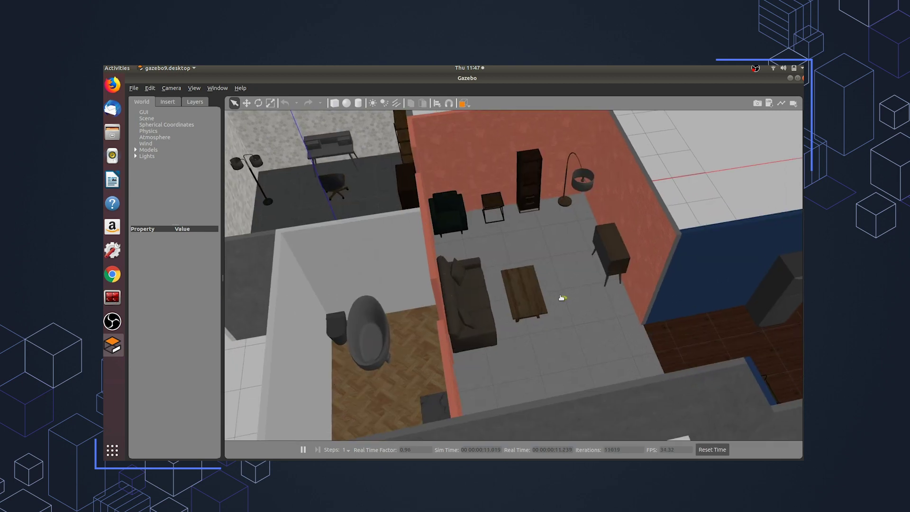
pyautogui.scroll(-3, 577, 351)
pyautogui.scroll(3, 577, 353)
pyautogui.moveTo(577, 353); pyautogui.dragTo(587, 385, button='middle')
pyautogui.scroll(-5, 587, 386)
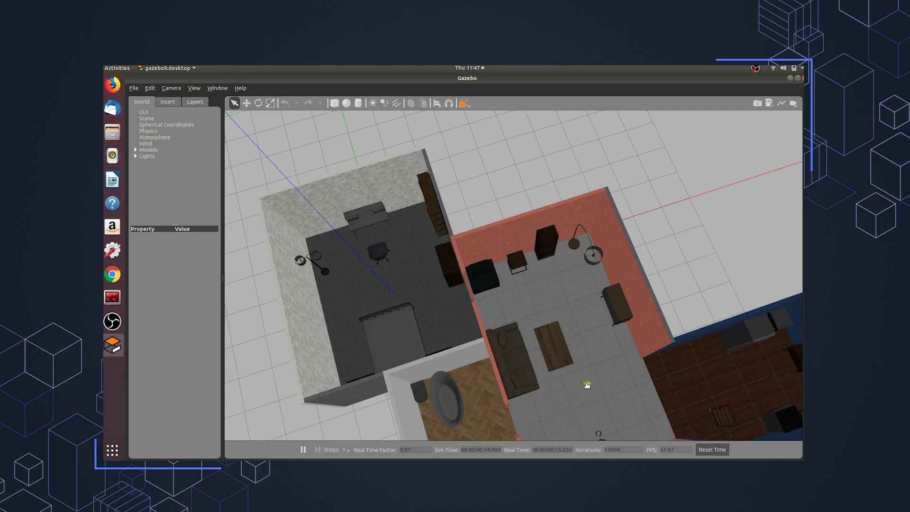
pyautogui.scroll(3, 587, 386)
pyautogui.moveTo(587, 386)
pyautogui.mouseDown(button='middle')
pyautogui.moveTo(597, 360)
pyautogui.moveTo(608, 374)
pyautogui.mouseUp(button='middle')
pyautogui.moveTo(608, 375); pyautogui.dragTo(553, 325)
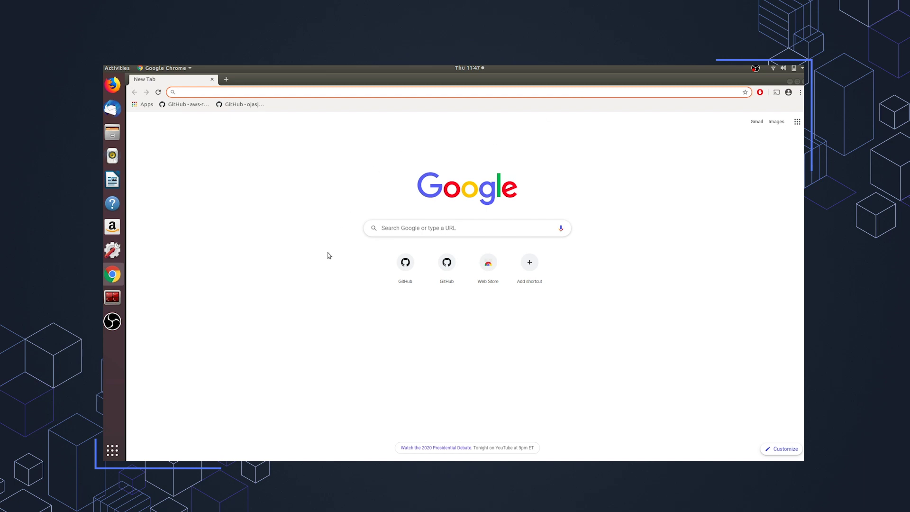
# In Chrome, open simulation_ws/.rosinstall in the bookmarked aws-robomaker-sample-application-cloudwatch repository and highlight the map_generation_plugin URI
pyautogui.click(185, 105)
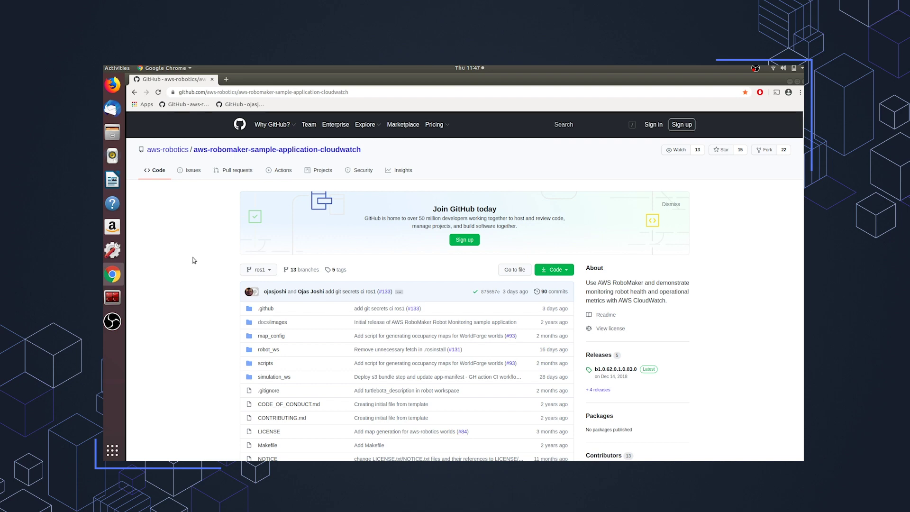
pyautogui.scroll(-5, 194, 261)
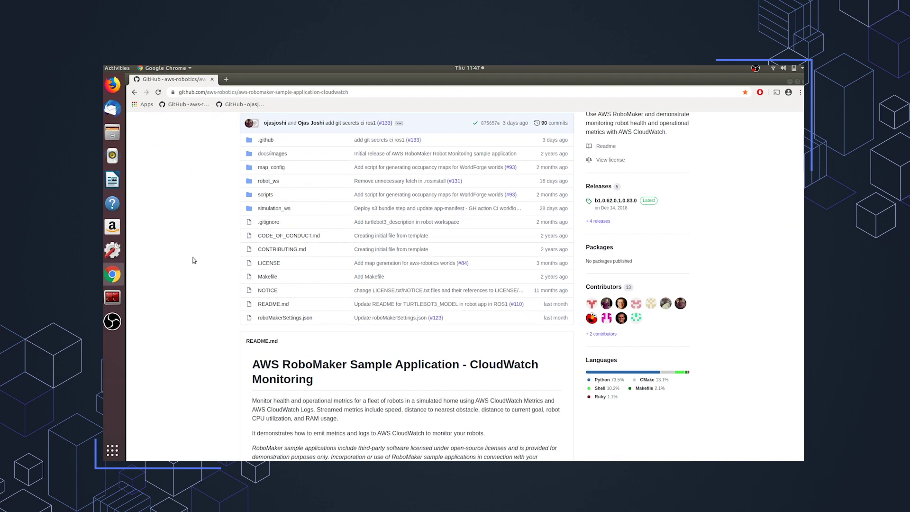
pyautogui.scroll(1, 194, 260)
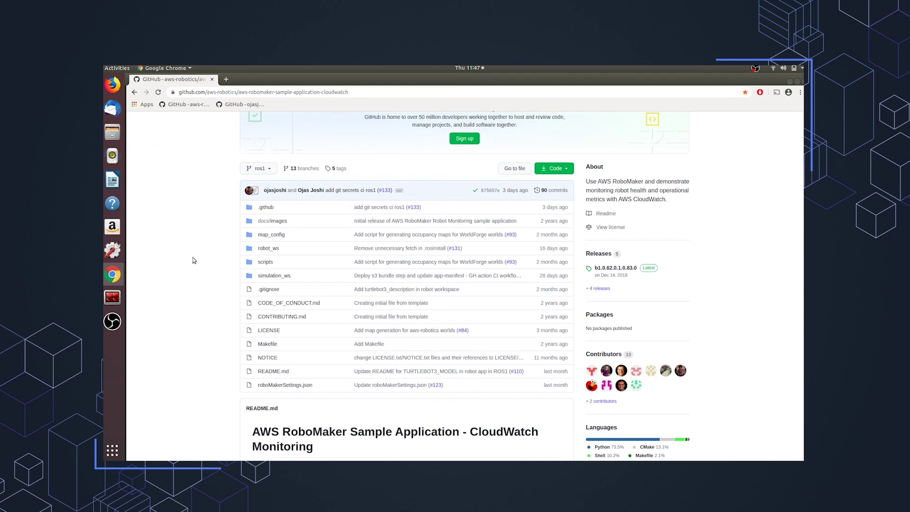
pyautogui.click(286, 278)
pyautogui.click(277, 265)
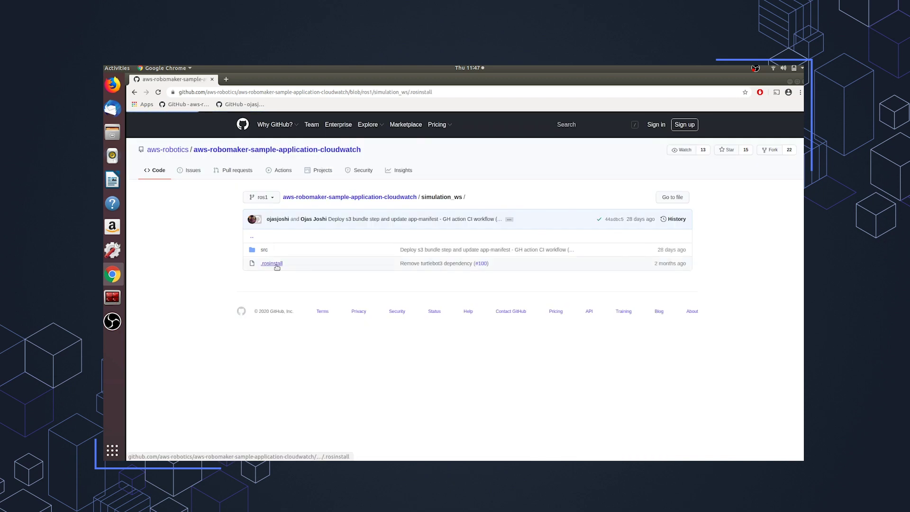
pyautogui.tripleClick(454, 378)
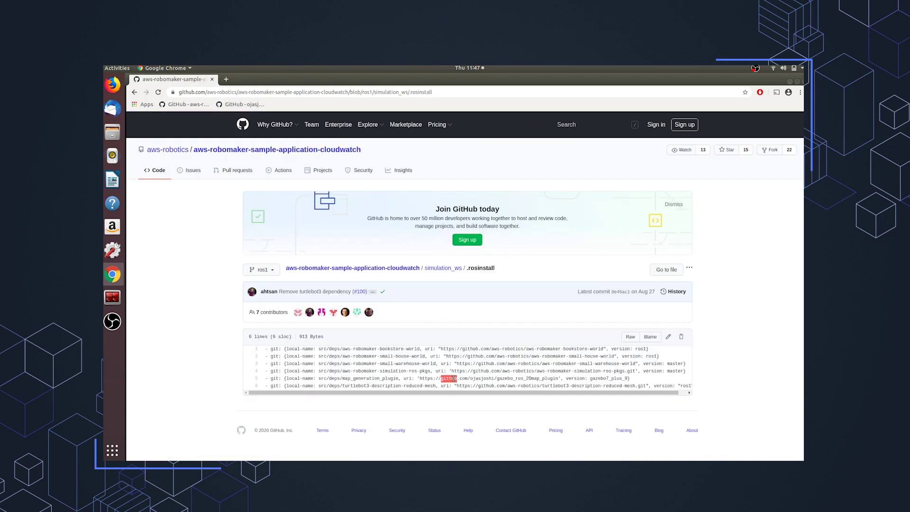
pyautogui.click(419, 378)
pyautogui.moveTo(437, 376); pyautogui.dragTo(556, 379)
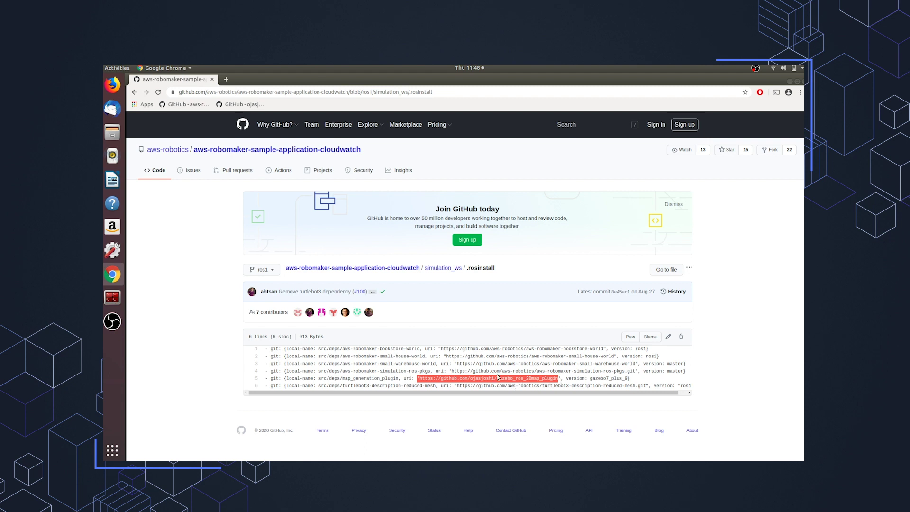
# Open the bookmarked gazebo_ros_2Dmap_plugin repository, read its README introduction, and open the octomap plugin link in a new tab
pyautogui.click(252, 105)
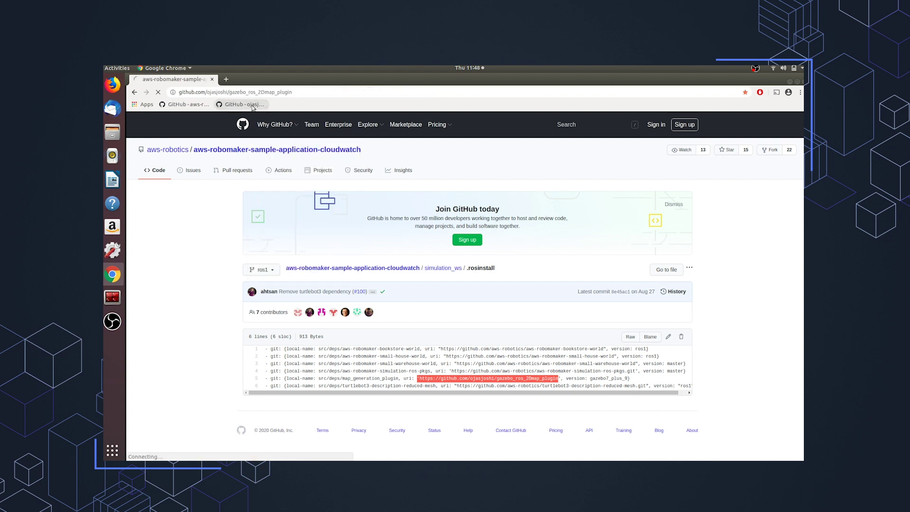
pyautogui.scroll(-1, 222, 243)
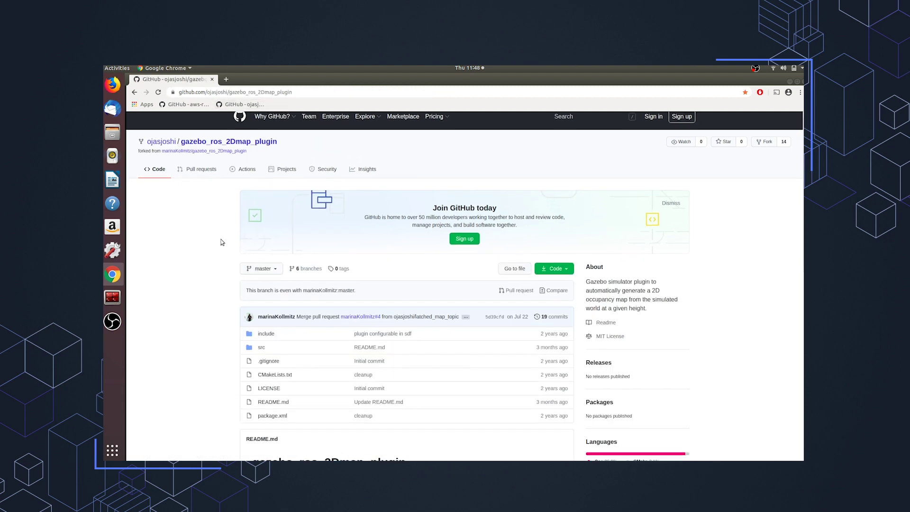
pyautogui.scroll(-1, 222, 242)
pyautogui.scroll(-2, 222, 242)
pyautogui.scroll(-1, 222, 242)
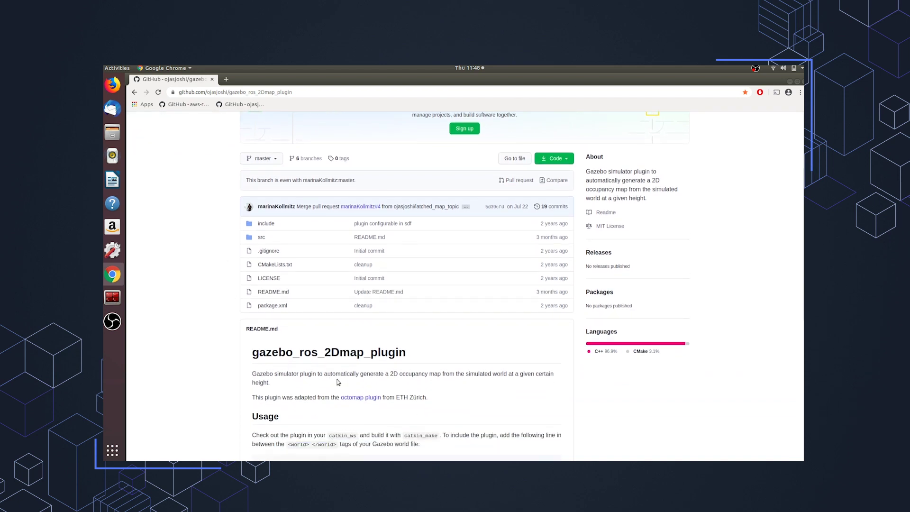
pyautogui.middleClick(358, 399)
pyautogui.scroll(5, 228, 241)
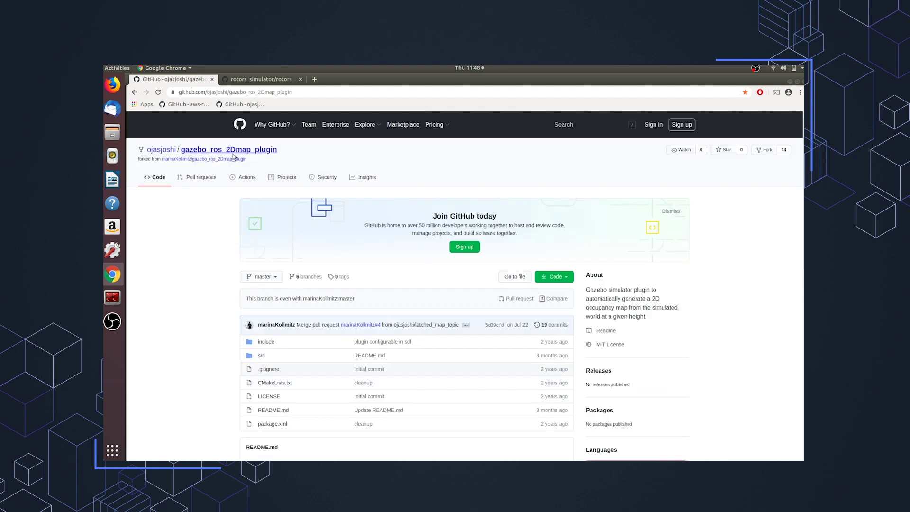
# Copy the HTTPS clone URL of the gazebo_ros_2Dmap_plugin repository and switch to the terminal
pyautogui.click(565, 276)
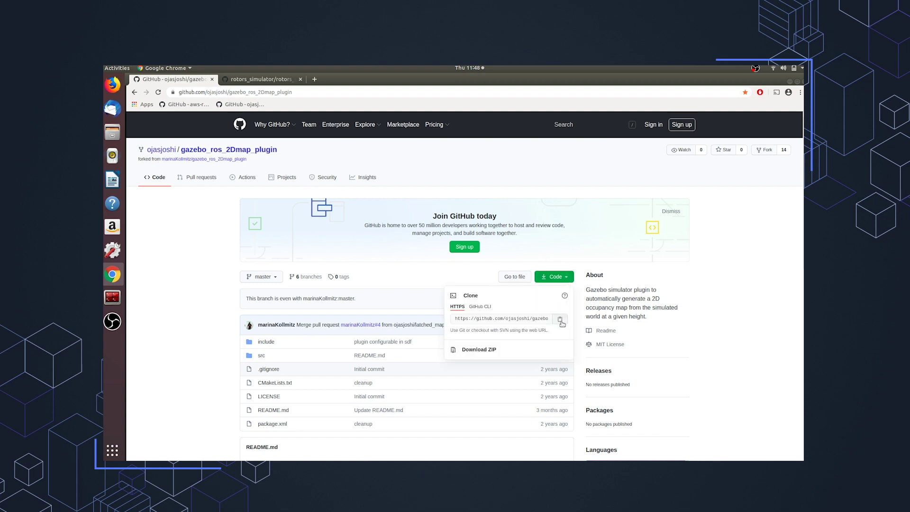
pyautogui.click(118, 299)
pyautogui.click(194, 265)
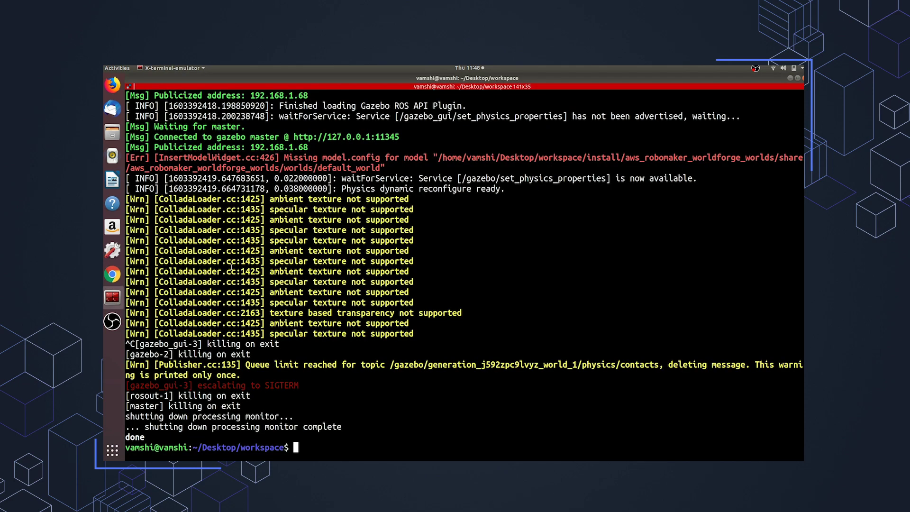
# Change into the workspace's src folder and clone the gazebo_ros_2Dmap_plugin repository there with git
pyautogui.write('ls')
pyautogui.press('Return')
pyautogui.write('cd src/')
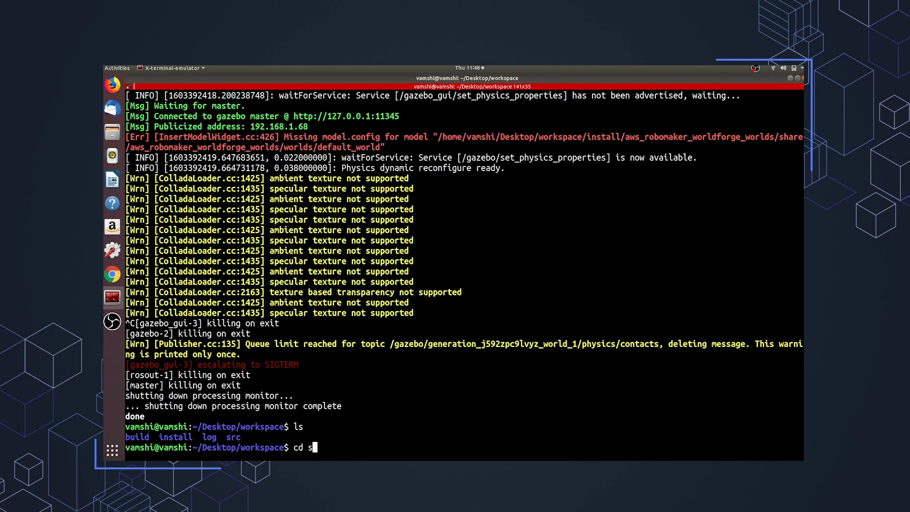
pyautogui.press('Return')
pyautogui.write('ls')
pyautogui.press('Return')
pyautogui.write('git clone')
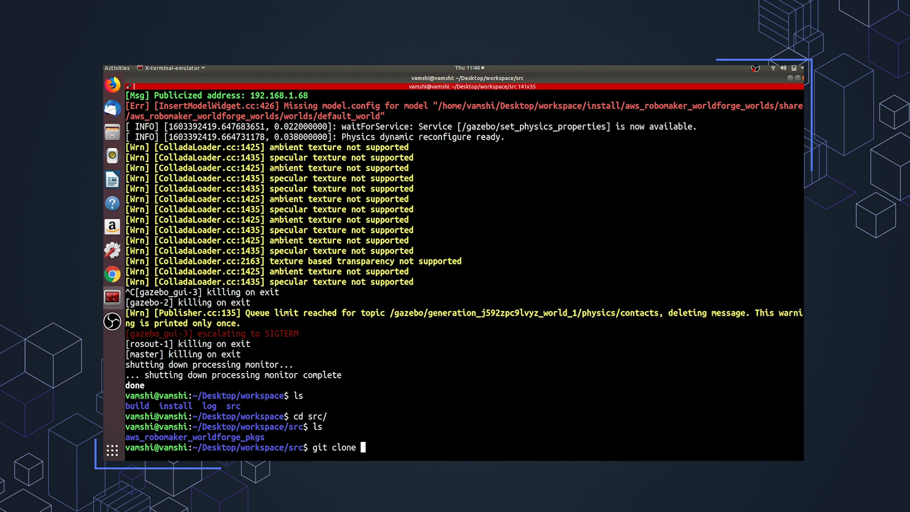
pyautogui.write('https://github.com/ojasjoshi/gazebo_ros_2Dmap_plugin.git')
pyautogui.press('Return')
pyautogui.write('git')
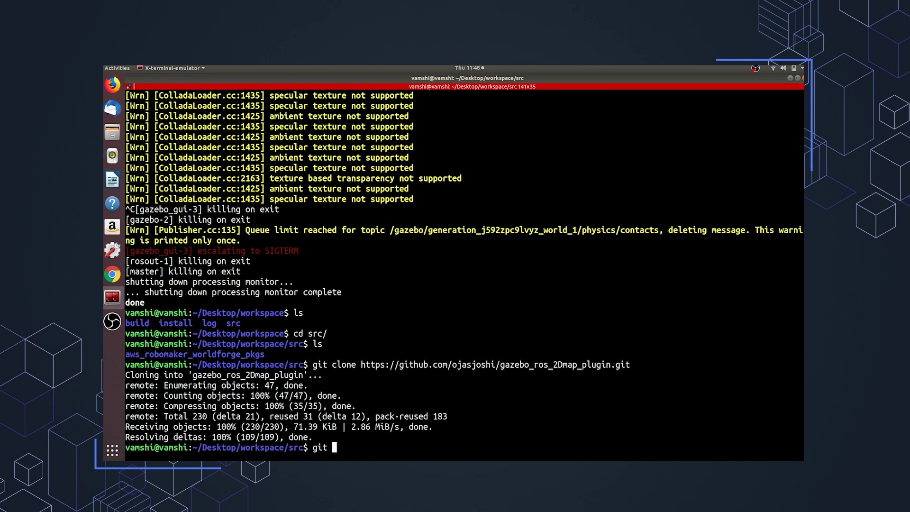
pyautogui.write(' gaz')
pyautogui.press('Tab')
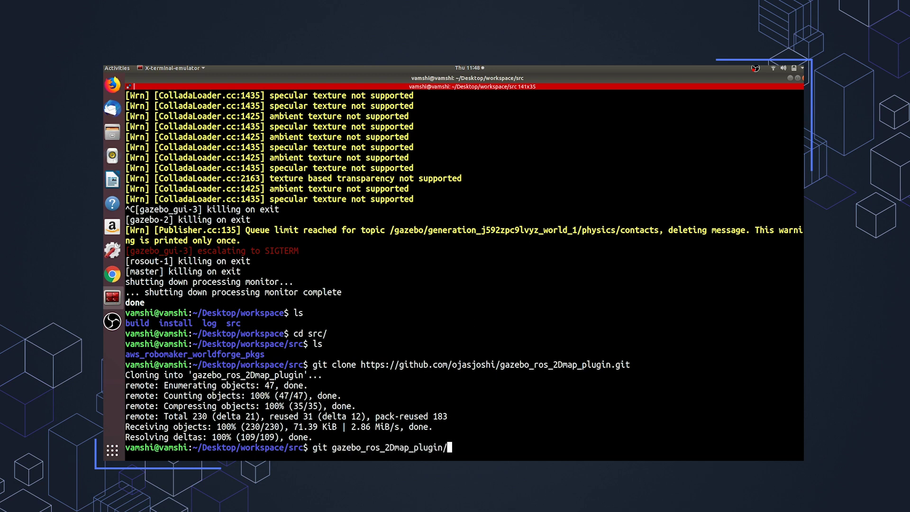
pyautogui.press('Return')
pyautogui.write('git c')
pyautogui.press('BackSpace')
pyautogui.press('BackSpace')
pyautogui.press('BackSpace')
pyautogui.press('BackSpace')
pyautogui.press('BackSpace')
# Change into gazebo_ros_2Dmap_plugin, clear the terminal, and check out the gazebo7_plus_9 branch
pyautogui.write('cd gazebo_ros_2Dmap_plugin/')
pyautogui.press('Return')
pyautogui.write('clear')
pyautogui.press('Return')
pyautogui.write('git checkout gazebo7_plus')
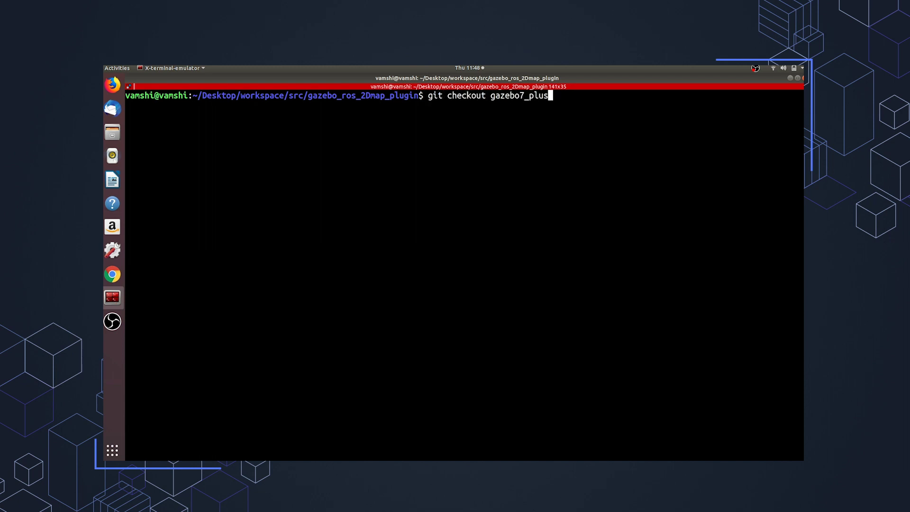
pyautogui.write('_9')
pyautogui.press('Return')
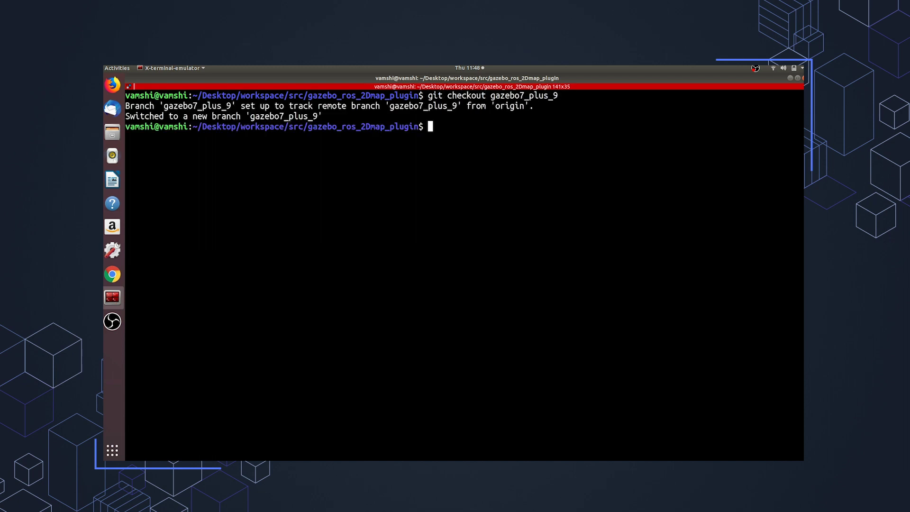
# List the plugin folder's contents on a cleared terminal, and return to the workspace root and list it
pyautogui.write('clear')
pyautogui.press('Return')
pyautogui.write('ls')
pyautogui.press('Return')
pyautogui.write('cd ..')
pyautogui.press('Return')
pyautogui.write('cd ..')
pyautogui.press('Return')
pyautogui.write('ls')
pyautogui.press('Return')
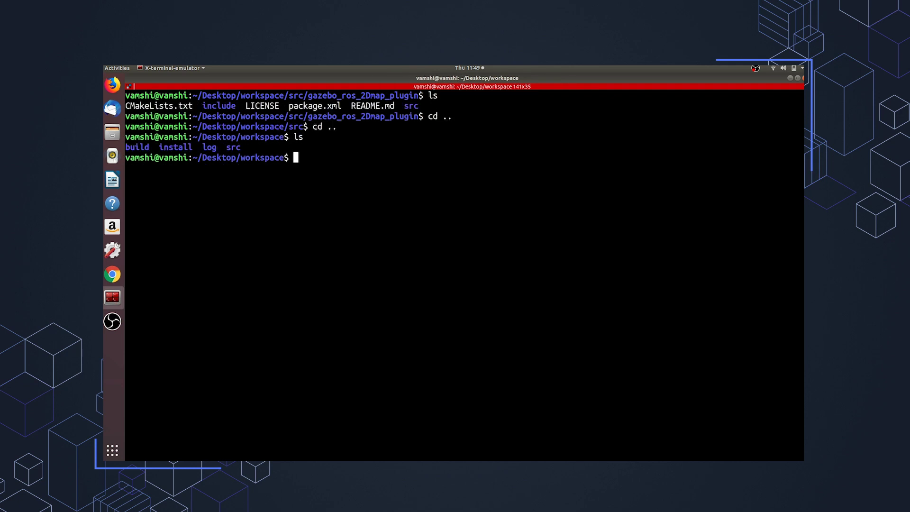
# Build the workspace with colcon build twice in one chained command
pyautogui.write('colcon build;colcon build')
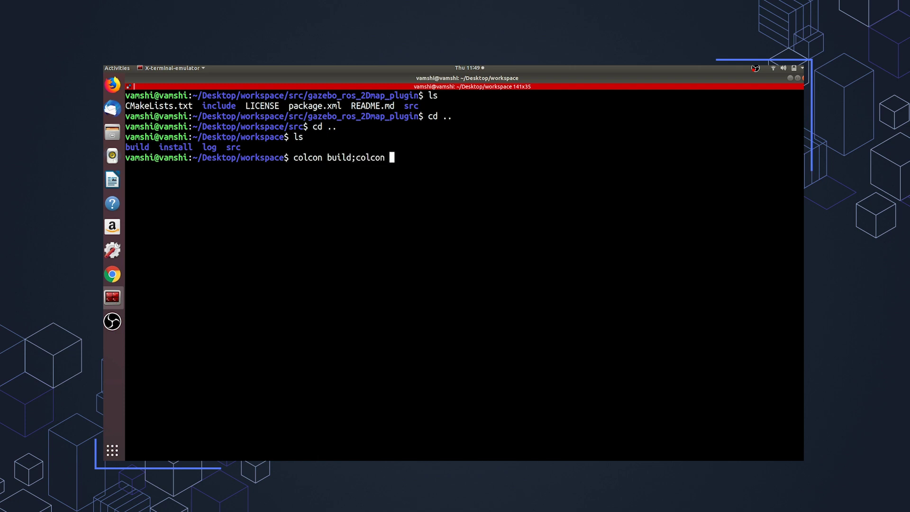
pyautogui.press('Return')
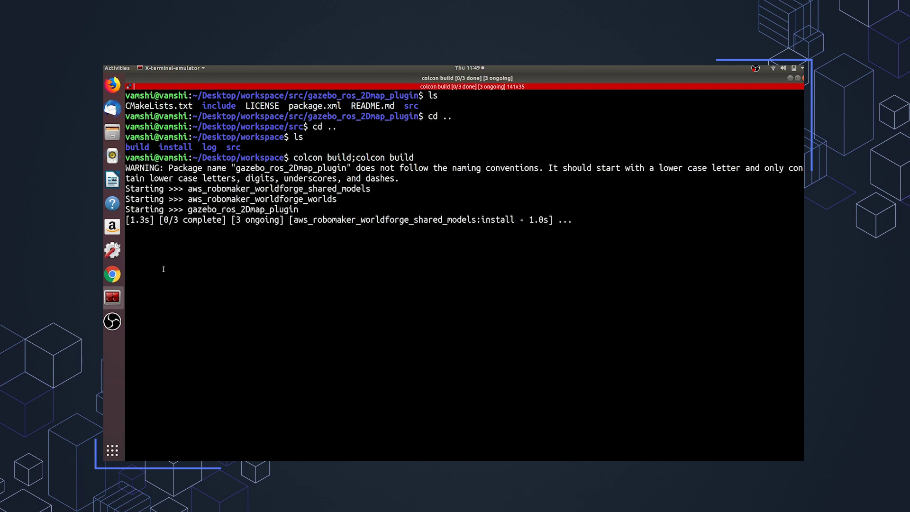
# Switch to Chrome and select the whole gazebo_occupancy_map plugin snippet in the Usage section of the repository's README
pyautogui.click(114, 274)
pyautogui.click(220, 353)
pyautogui.scroll(-3, 220, 353)
pyautogui.scroll(-5, 219, 353)
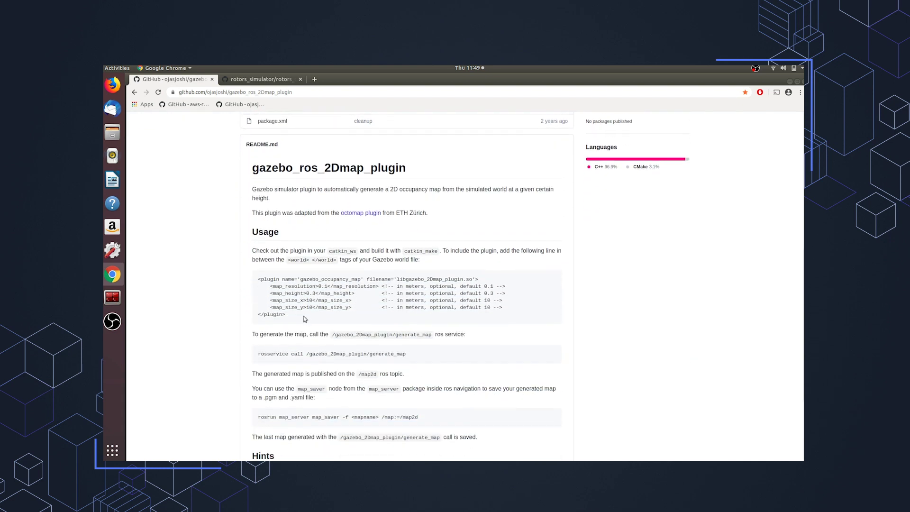
pyautogui.scroll(-1, 304, 319)
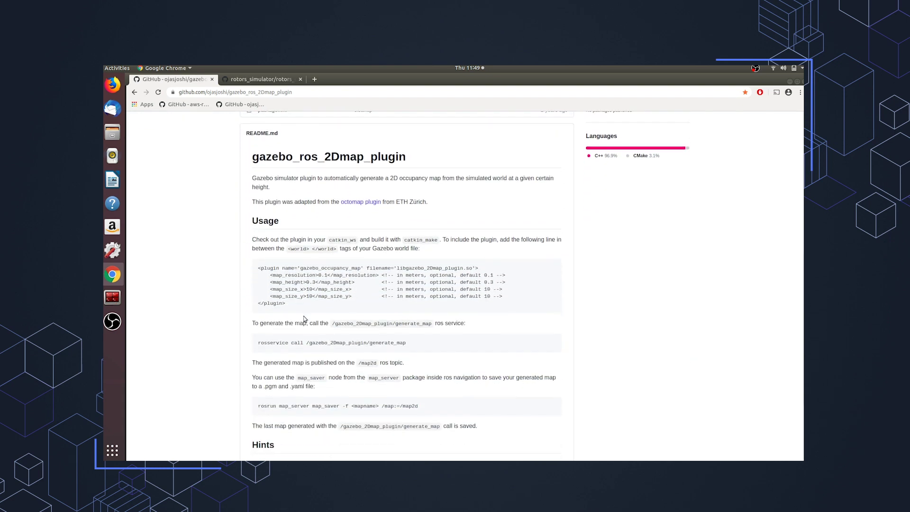
pyautogui.moveTo(297, 282); pyautogui.dragTo(256, 246)
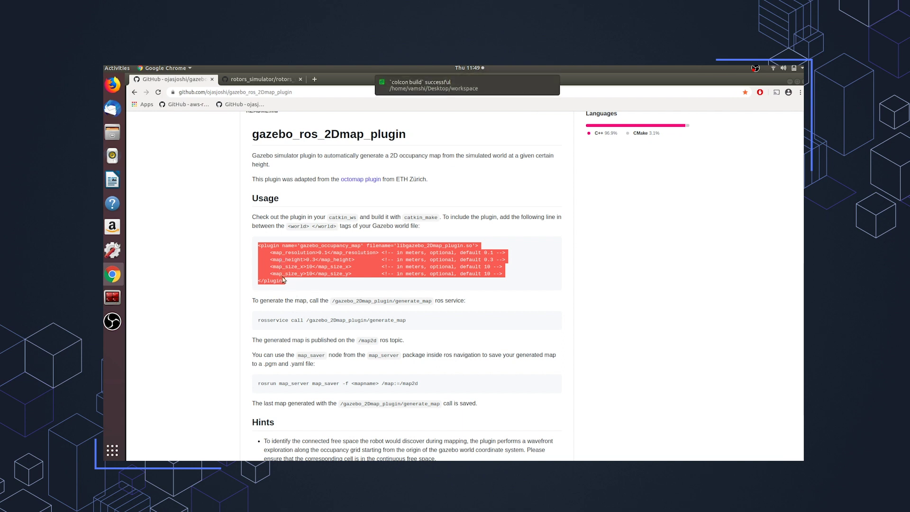
pyautogui.scroll(-1, 283, 271)
pyautogui.scroll(-1, 283, 280)
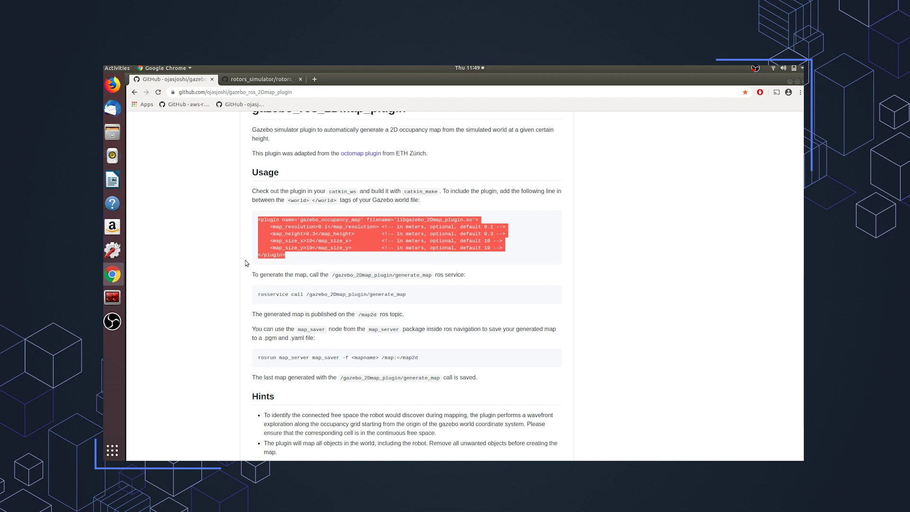
# Return to the workspace terminal, clear it, list the workspace, and change into the src folder
pyautogui.click(110, 298)
pyautogui.click(190, 268)
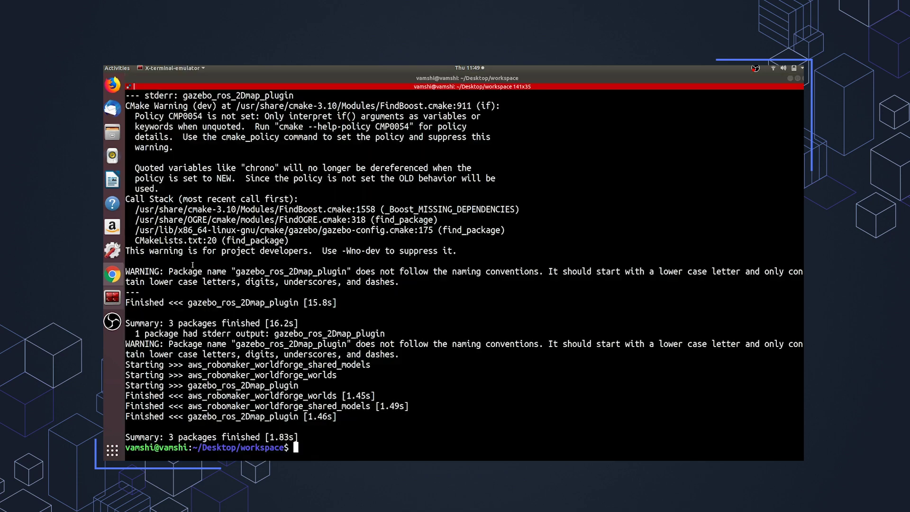
pyautogui.write('clear')
pyautogui.press('Return')
pyautogui.write('ls')
pyautogui.press('Return')
pyautogui.write('cd sr')
pyautogui.press('Tab')
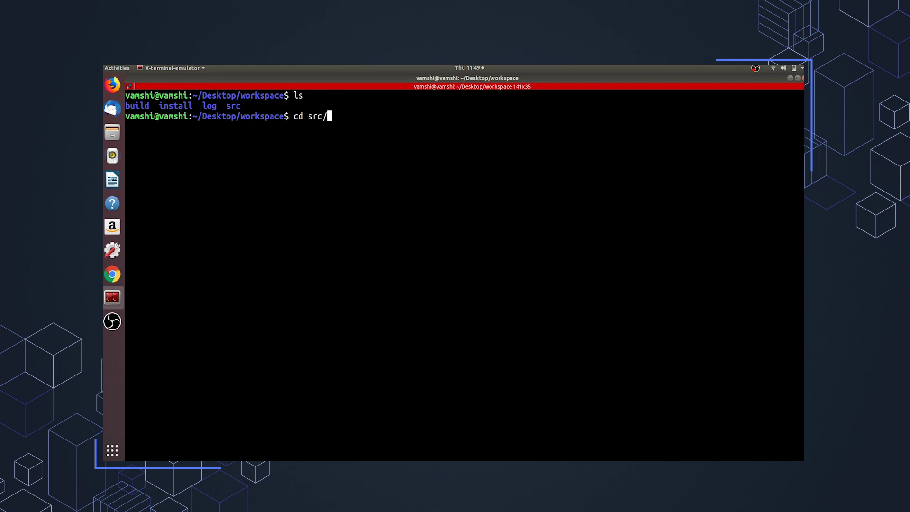
pyautogui.press('Return')
# Change into aws_robomaker_worldforge_pkgs/aws_robomaker_worldforge_worlds and list its contents
pyautogui.write('cd a')
pyautogui.press('Tab')
pyautogui.write('aw')
pyautogui.press('Tab')
pyautogui.write('w')
pyautogui.press('Tab')
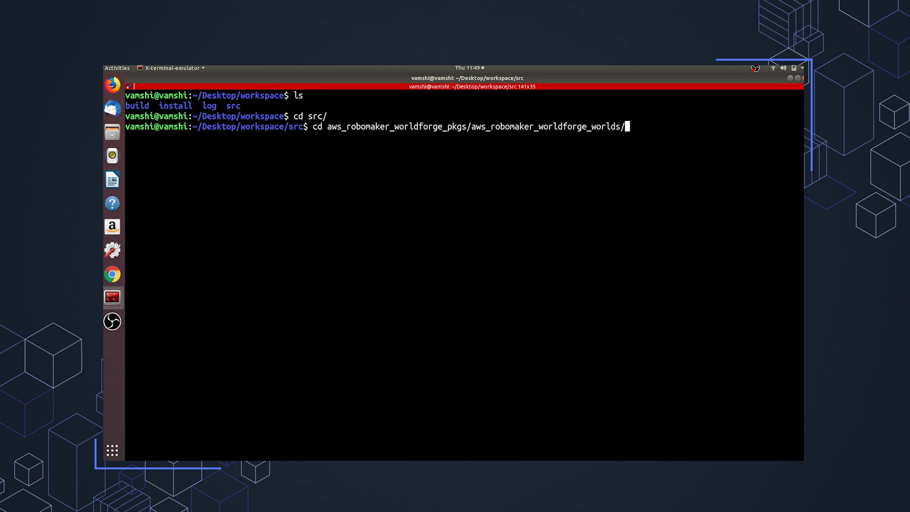
pyautogui.press('Return')
pyautogui.write('ls')
pyautogui.press('Return')
# Change into the worlds folder and list its contents on a cleared terminal
pyautogui.write('cd w')
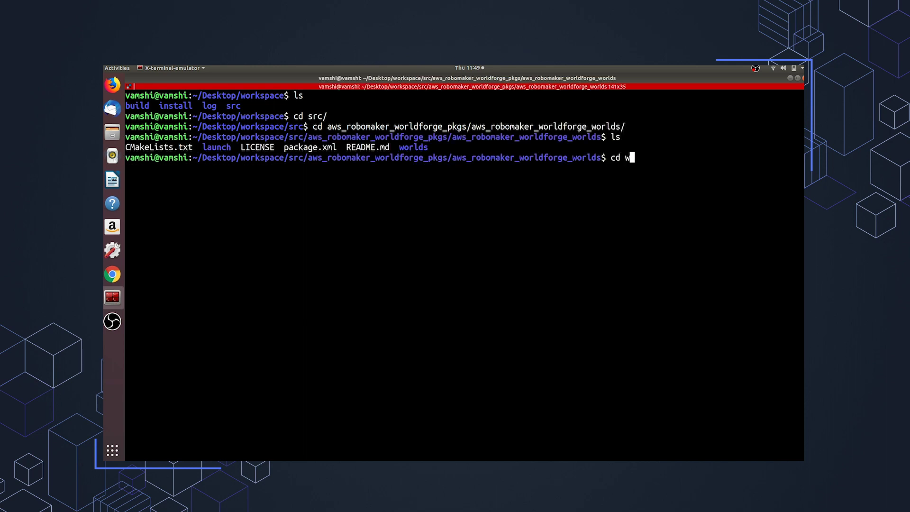
pyautogui.press('Tab')
pyautogui.press('Return')
pyautogui.write('clear')
pyautogui.press('Return')
pyautogui.write('ls')
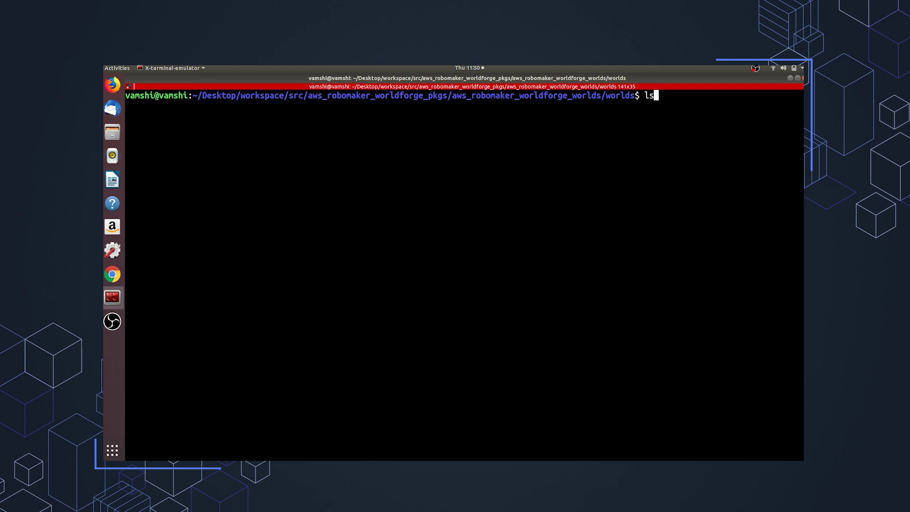
pyautogui.press('Return')
# Change into the generation_j592zpc9lvyz_world_1 folder and list its files
pyautogui.write('cd generation_j592zpc9lvyz_world_1/')
pyautogui.press('Tab')
pyautogui.press('Return')
pyautogui.write('ls')
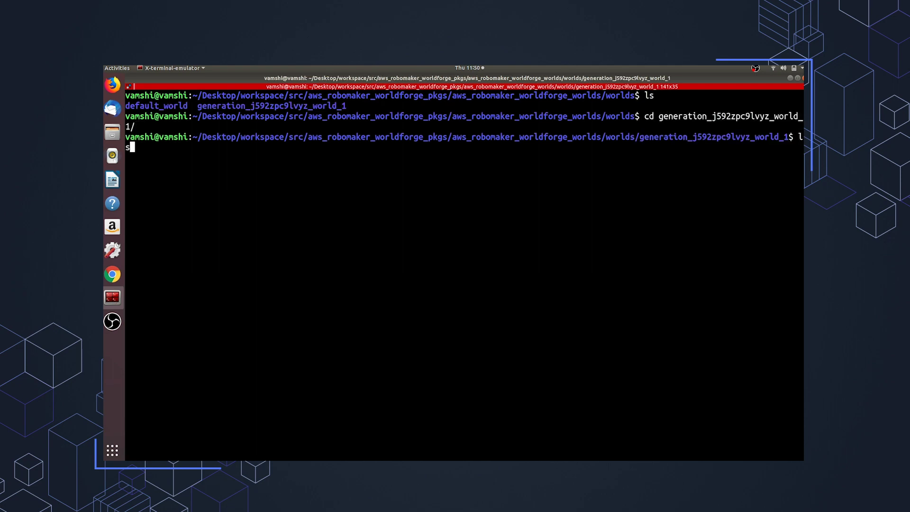
pyautogui.press('Return')
# Open generation_j592zpc9lvyz_world_1.world in vim and go to the line with the opening world tag
pyautogui.write('vim generation_j592zpc9lvyz_world_1.world')
pyautogui.press('Tab')
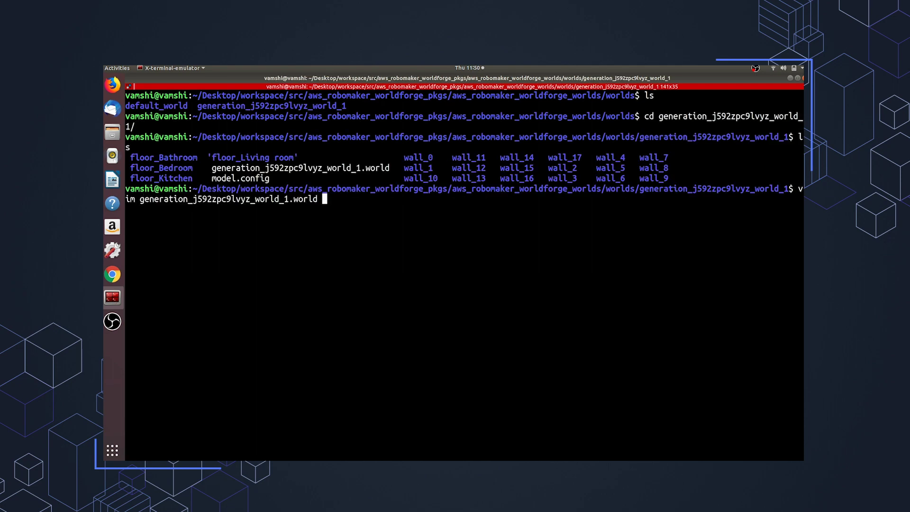
pyautogui.press('Return')
pyautogui.press('j')
pyautogui.press('j')
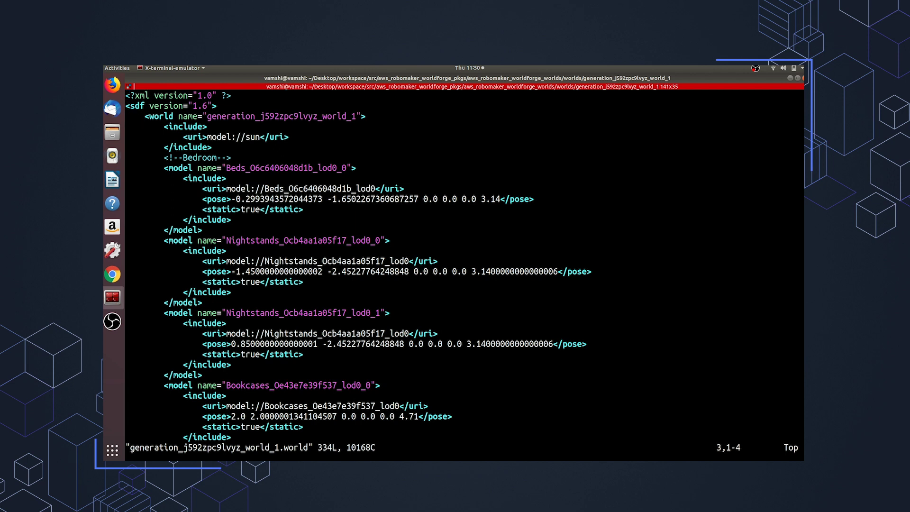
pyautogui.press('o')
pyautogui.press('BackSpace')
pyautogui.press('BackSpace')
pyautogui.press('BackSpace')
pyautogui.press('BackSpace')
pyautogui.press('BackSpace')
pyautogui.press('BackSpace')
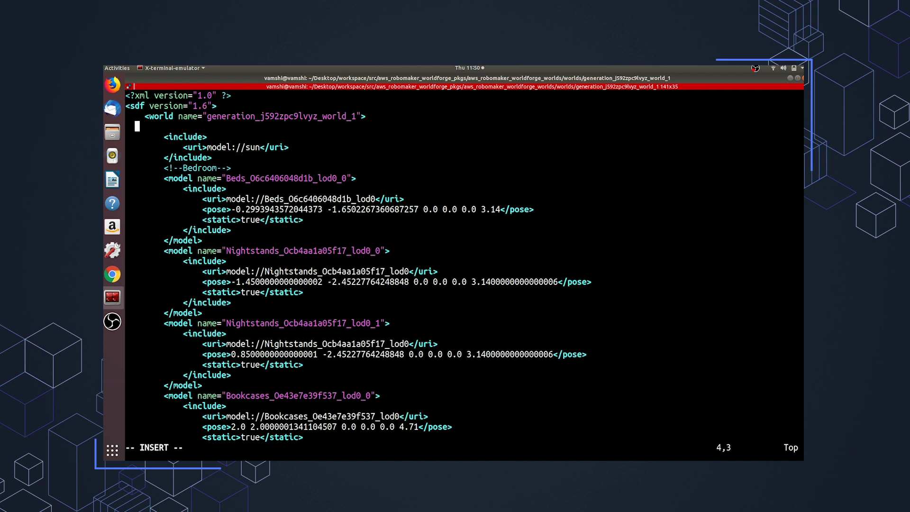
pyautogui.press('BackSpace')
pyautogui.press('BackSpace')
pyautogui.write('https://github.com/ojasjoshi/gazebo_ros_2Dmap_plugin.git')
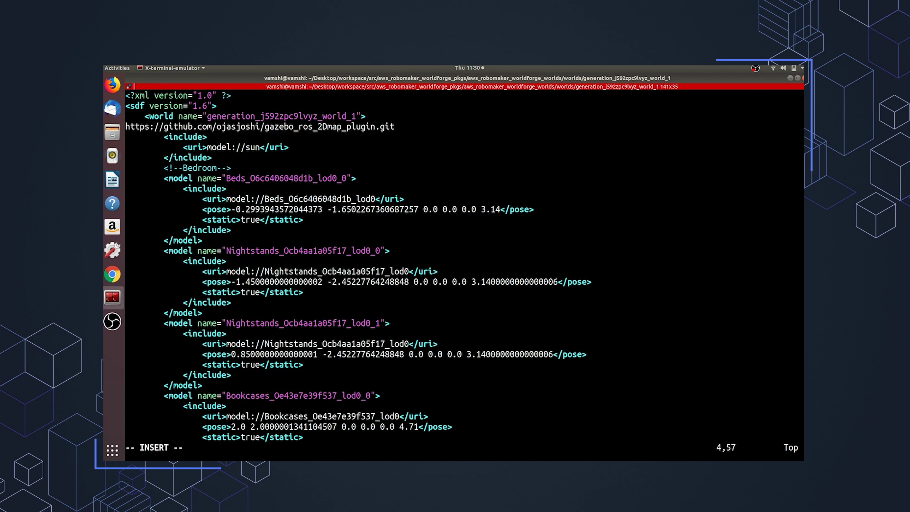
pyautogui.press('Escape')
pyautogui.press('u')
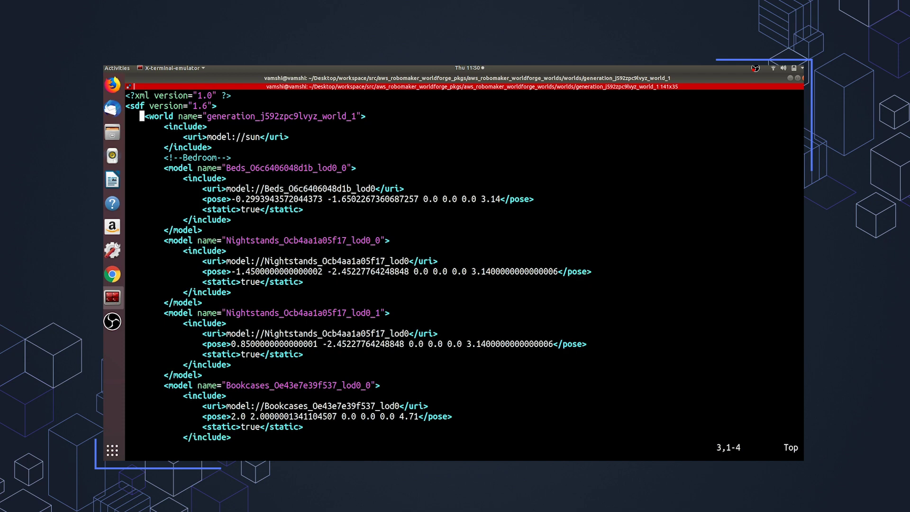
# Copy the selected plugin snippet from the README in Chrome and return to the world file in the terminal
pyautogui.click(112, 275)
pyautogui.rightClick(311, 232)
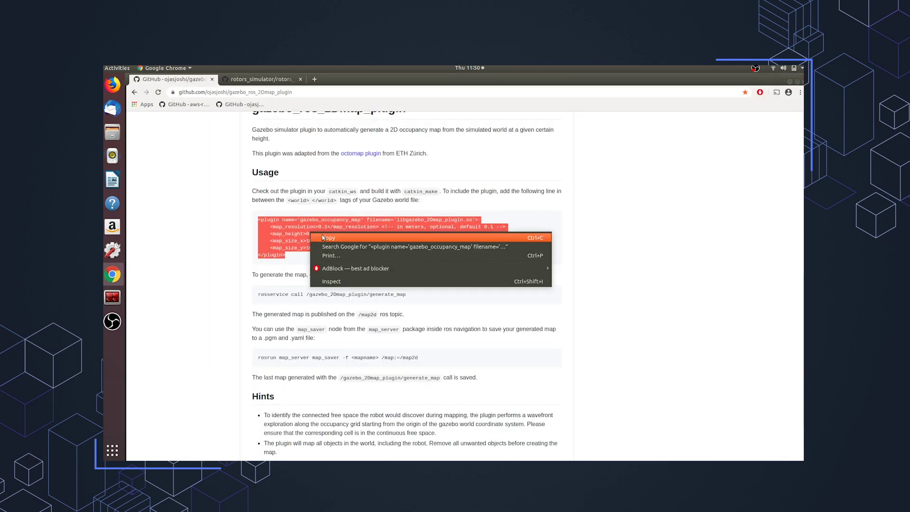
pyautogui.click(324, 235)
pyautogui.click(112, 297)
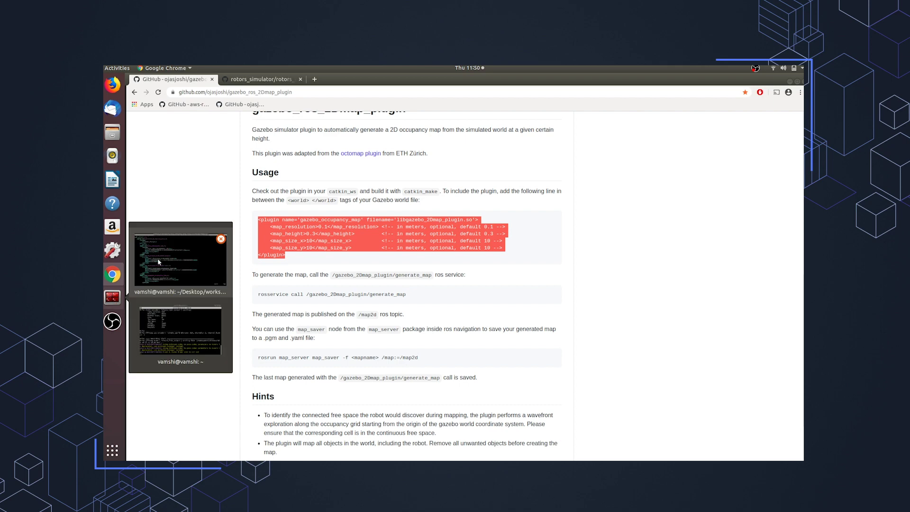
pyautogui.click(159, 261)
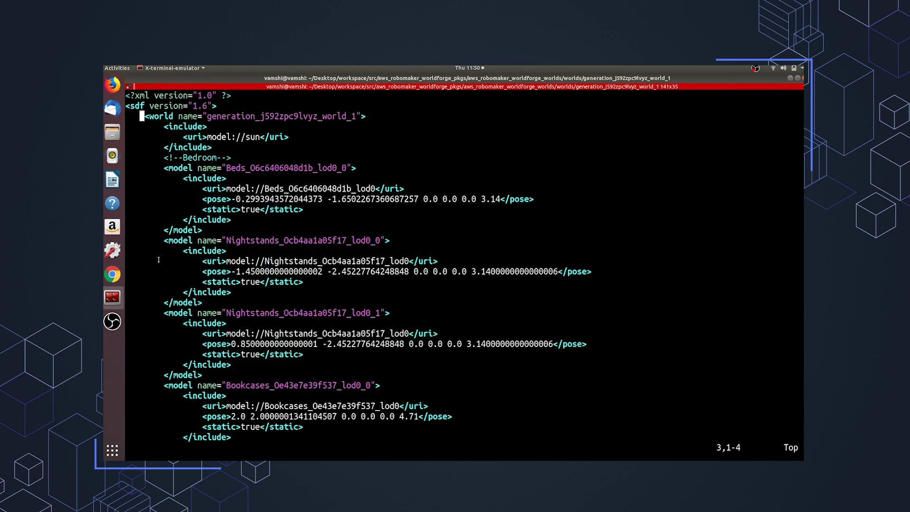
# Insert the copied gazebo_occupancy_map plugin block on a new line directly below the opening world tag
pyautogui.press('o')
pyautogui.press('BackSpace')
pyautogui.press('BackSpace')
pyautogui.press('BackSpace')
pyautogui.press('BackSpace')
pyautogui.press('BackSpace')
pyautogui.press('BackSpace')
pyautogui.press('BackSpace')
pyautogui.press('BackSpace')
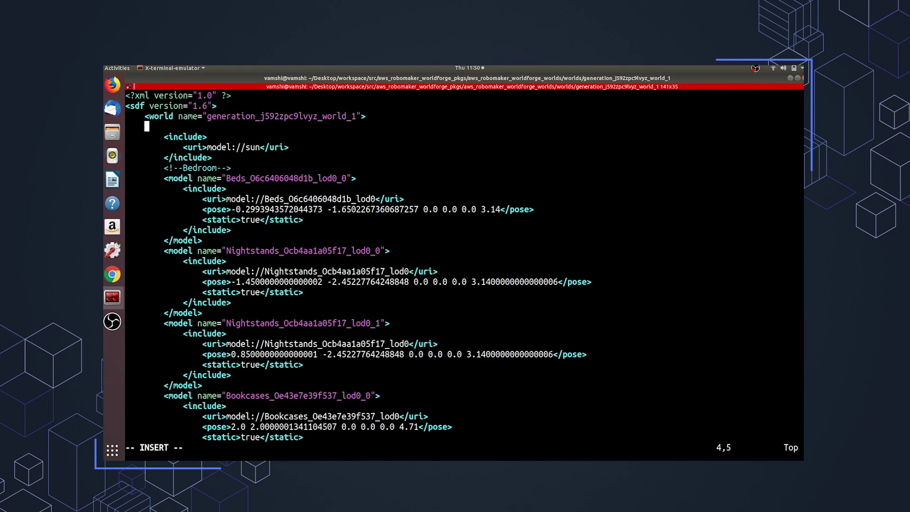
pyautogui.hotkey('ctrl', 'shift', 'v')
# Indent the six lines of the plugin block by two levels to align them with the include tags
pyautogui.press('Up')
pyautogui.press('Up')
pyautogui.press('Up')
pyautogui.press('Up')
pyautogui.press('Up')
pyautogui.press('Up')
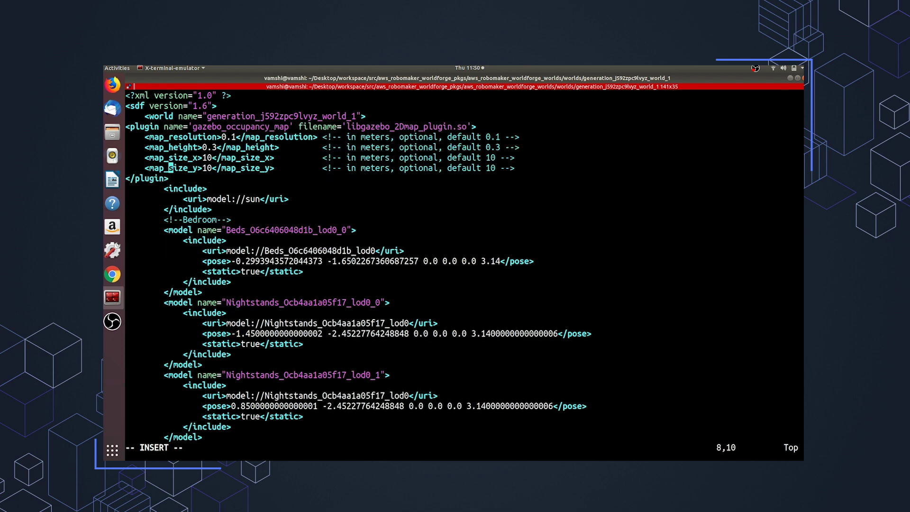
pyautogui.press('Down')
pyautogui.press('Escape')
pyautogui.hotkey('shift', 'v')
pyautogui.press('Down')
pyautogui.press('Down')
pyautogui.press('Down')
pyautogui.press('Down')
pyautogui.press('Down')
pyautogui.press('>')
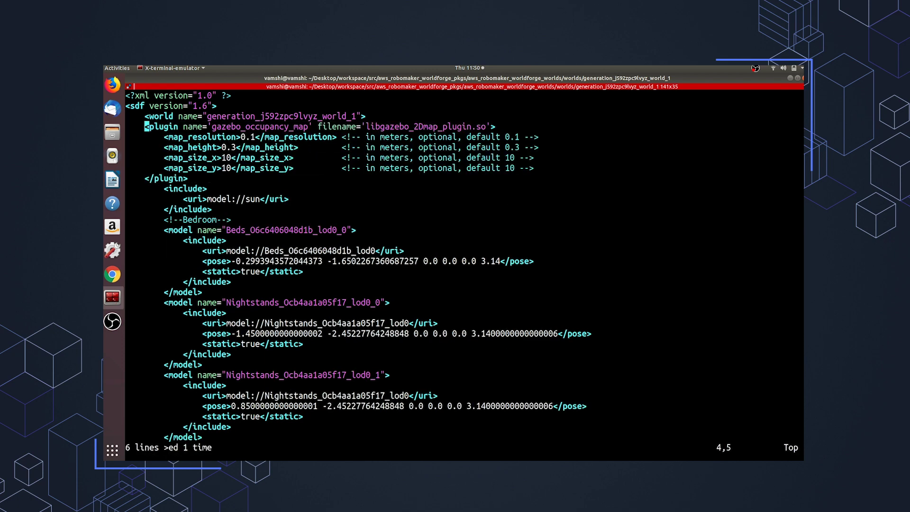
pyautogui.hotkey('shift', 'v')
pyautogui.press('Down')
pyautogui.press('Down')
pyautogui.press('Down')
pyautogui.press('Down')
pyautogui.press('Down')
pyautogui.press('>')
# Set both map_size_x and map_size_y in the plugin block to 25
pyautogui.press('Right')
pyautogui.press('Right')
pyautogui.press('Right')
pyautogui.press('Right')
pyautogui.press('Right')
pyautogui.press('Right')
pyautogui.press('Right')
pyautogui.press('Right')
pyautogui.press('Right')
pyautogui.press('Down')
pyautogui.press('Down')
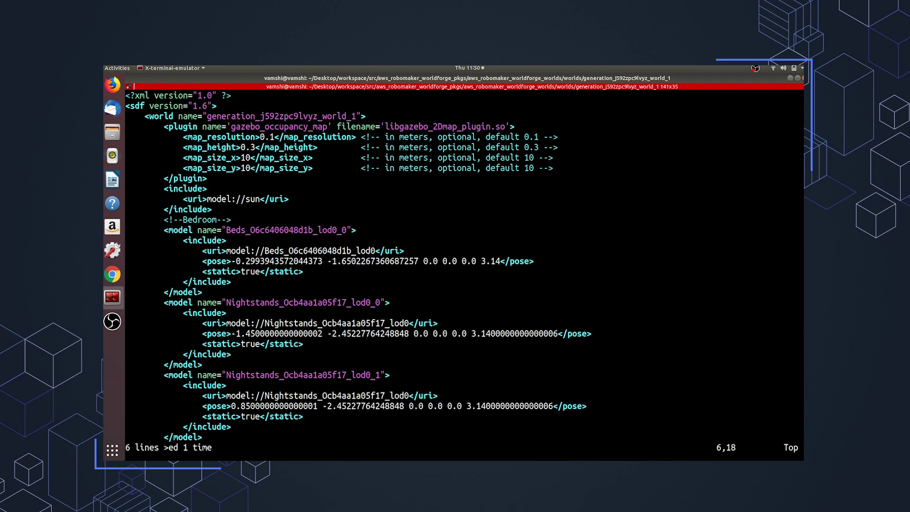
pyautogui.press('Right')
pyautogui.press('Right')
pyautogui.press('Right')
pyautogui.press('Right')
pyautogui.press('Right')
pyautogui.press('Right')
pyautogui.press('Right')
pyautogui.press('Right')
pyautogui.press('Right')
pyautogui.press('Right')
pyautogui.press('Up')
pyautogui.press('Right')
pyautogui.press('Right')
pyautogui.press('Down')
pyautogui.press('Left')
pyautogui.press('Left')
pyautogui.press('j')
pyautogui.press('h')
pyautogui.press('h')
pyautogui.press('h')
pyautogui.press('l')
pyautogui.press('l')
pyautogui.press('i')
pyautogui.press('BackSpace')
pyautogui.press('BackSpace')
pyautogui.write('25')
pyautogui.press('Down')
pyautogui.press('BackSpace')
pyautogui.press('BackSpace')
pyautogui.write('25')
pyautogui.press('Down')
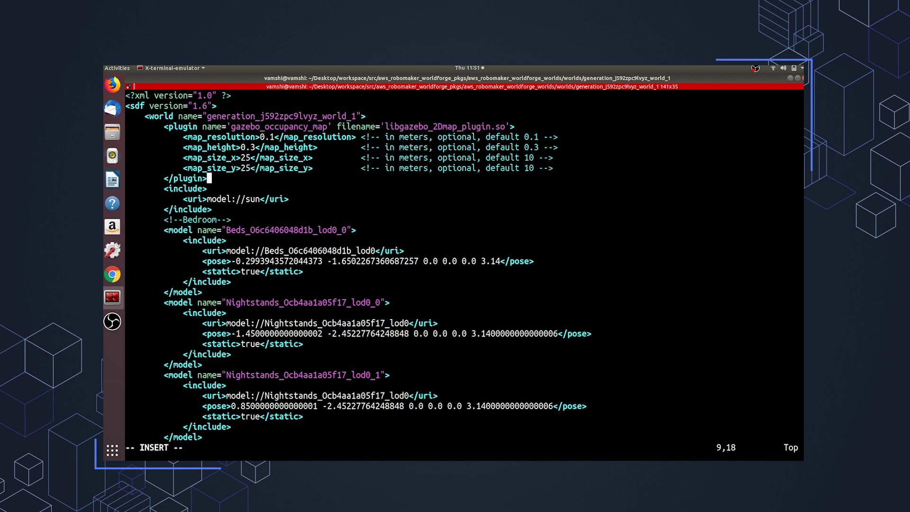
# Save the edited world file and quit vim
pyautogui.press('Up')
pyautogui.press('Up')
pyautogui.press('Escape')
pyautogui.write(':wq')
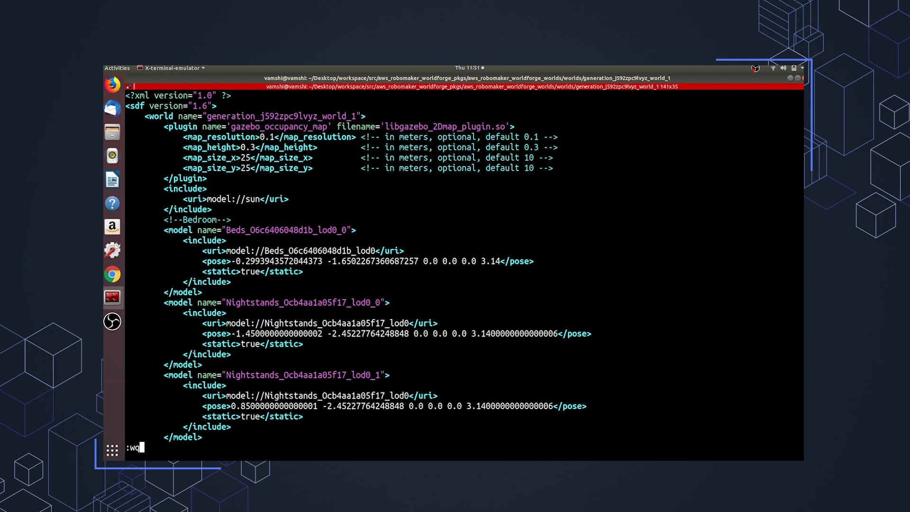
pyautogui.press('Return')
# Go back through the home folder to Desktop/workspace, list its contents, and clear the terminal
pyautogui.write('cd')
pyautogui.press('Return')
pyautogui.write('cd Des')
pyautogui.press('Tab')
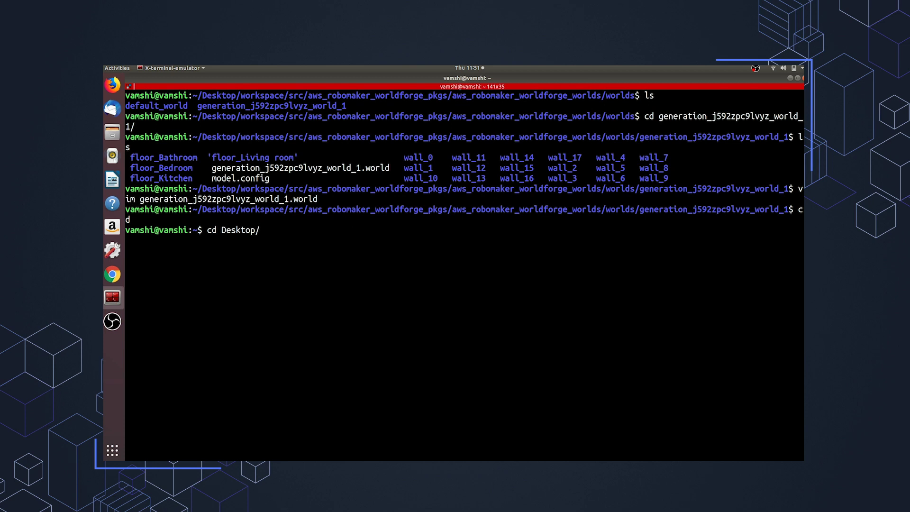
pyautogui.write('w')
pyautogui.press('Tab')
pyautogui.press('Return')
pyautogui.write('ls')
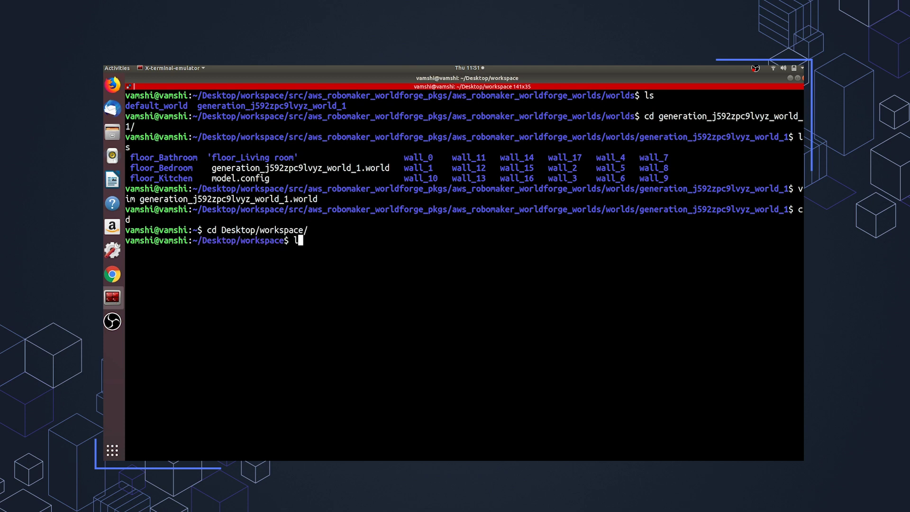
pyautogui.press('Return')
pyautogui.write('clear')
pyautogui.press('Return')
# Rebuild the workspace with colcon build and clear the terminal
pyautogui.write('colcon build')
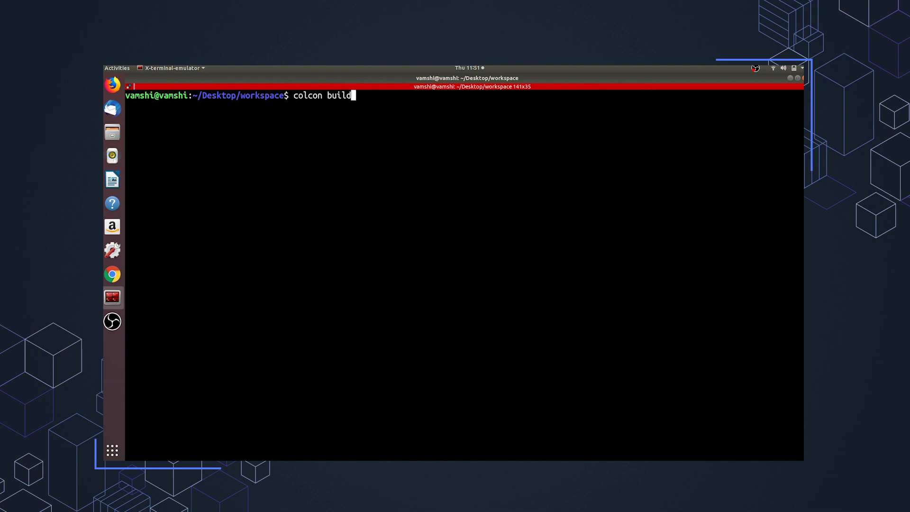
pyautogui.press('Return')
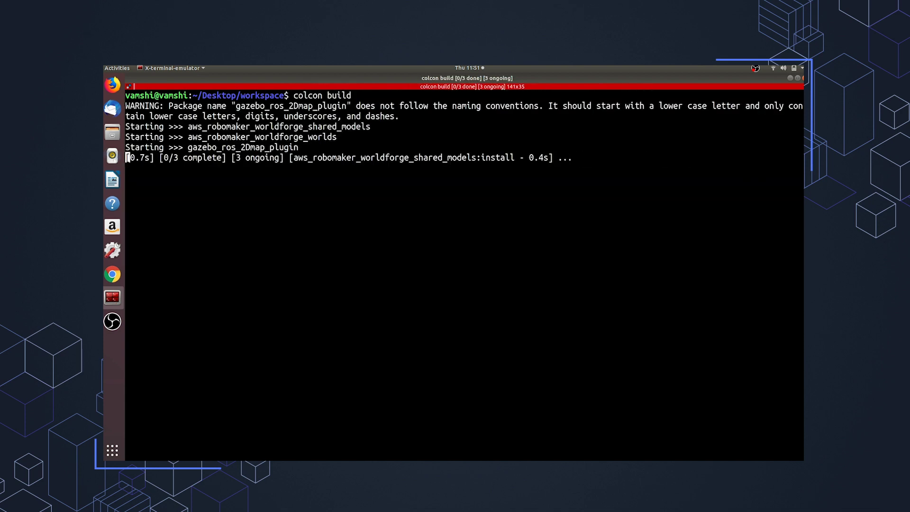
pyautogui.write('clear')
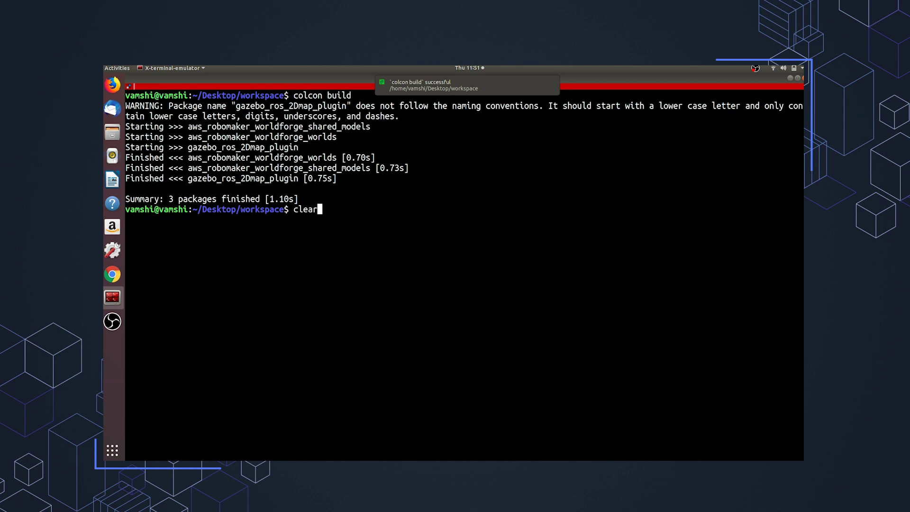
pyautogui.press('Return')
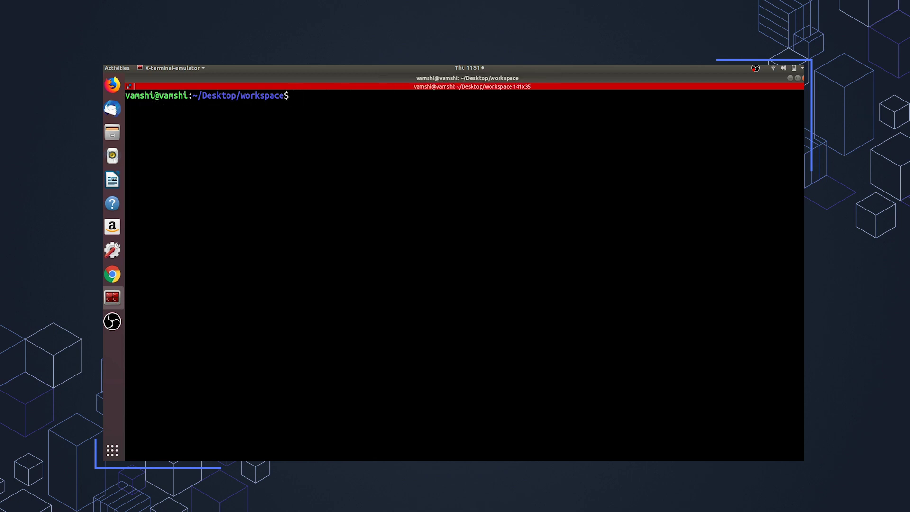
# Source install/setup.bash and launch launch_world.launch from aws_robomaker_worldforge_worlds with gui:=true
pyautogui.write('source install/setup.bash')
pyautogui.press('Return')
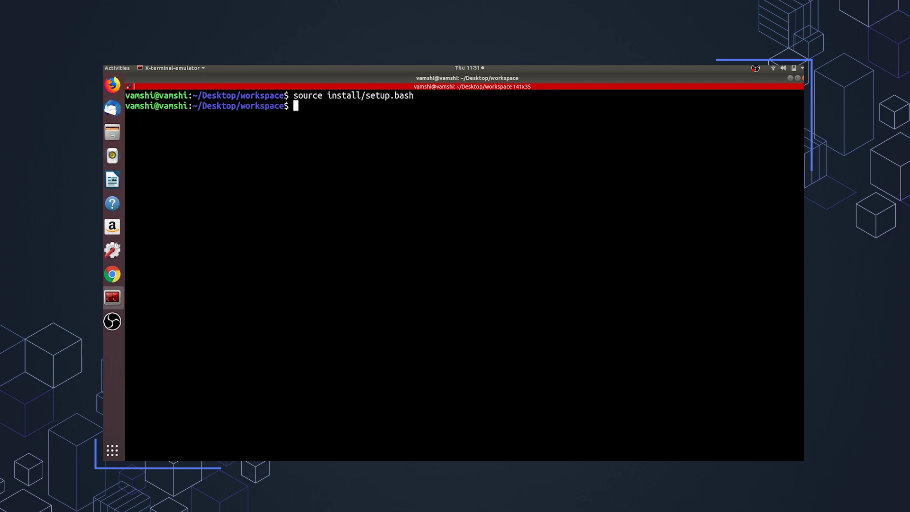
pyautogui.write('roslaunch aws_ro')
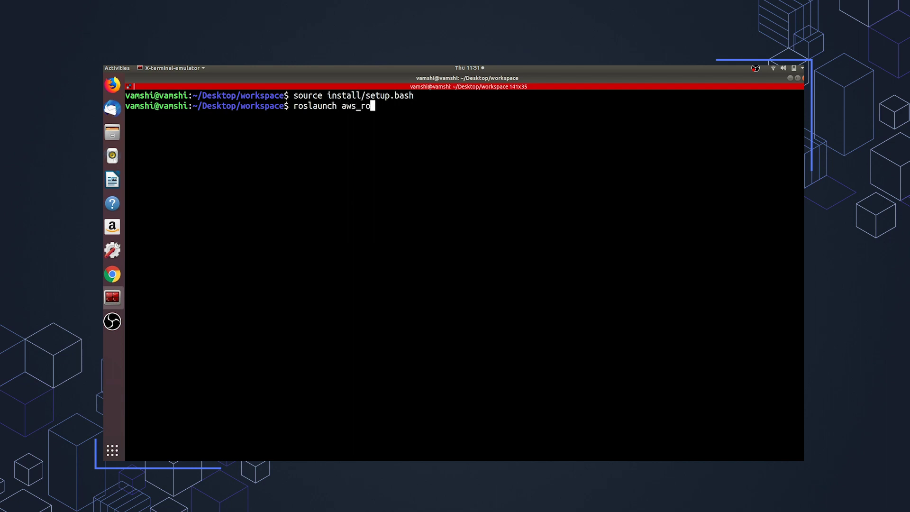
pyautogui.write('bom')
pyautogui.press('Tab')
pyautogui.write('w')
pyautogui.press('Tab')
pyautogui.write('l')
pyautogui.press('Tab')
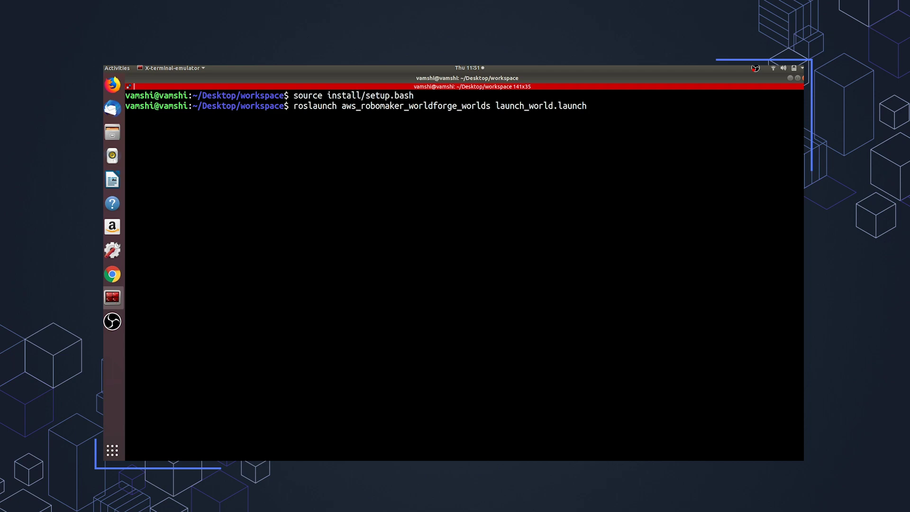
pyautogui.write('gui:=true')
pyautogui.press('Return')
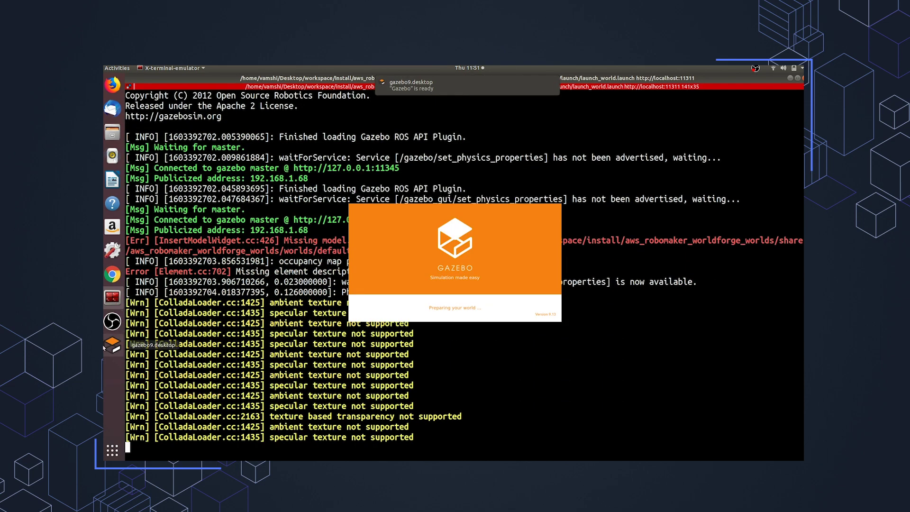
# Look over the launched world in Gazebo from outside the building and return to the terminal
pyautogui.click(112, 345)
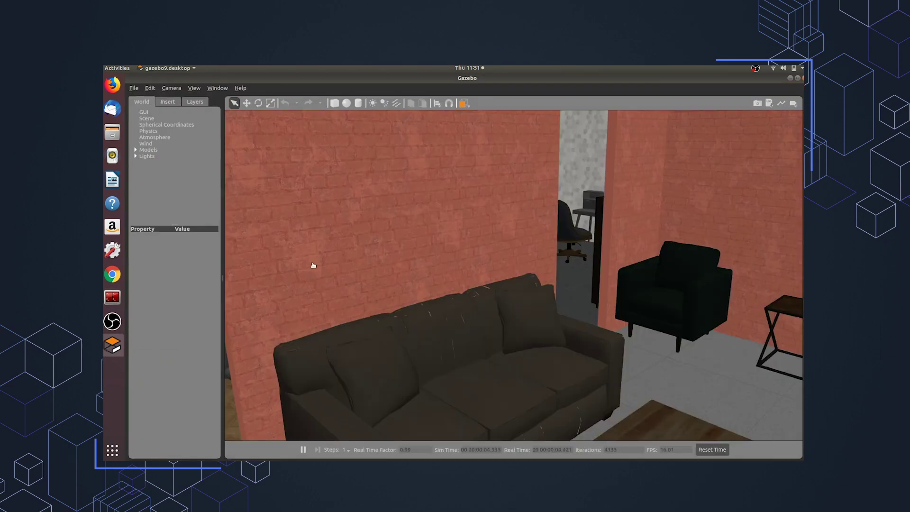
pyautogui.scroll(-5, 384, 256)
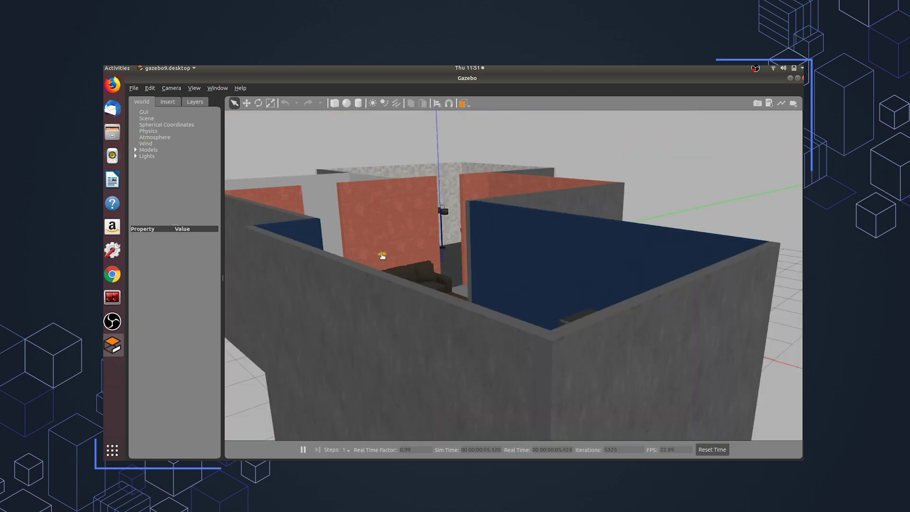
pyautogui.click(112, 297)
pyautogui.click(198, 261)
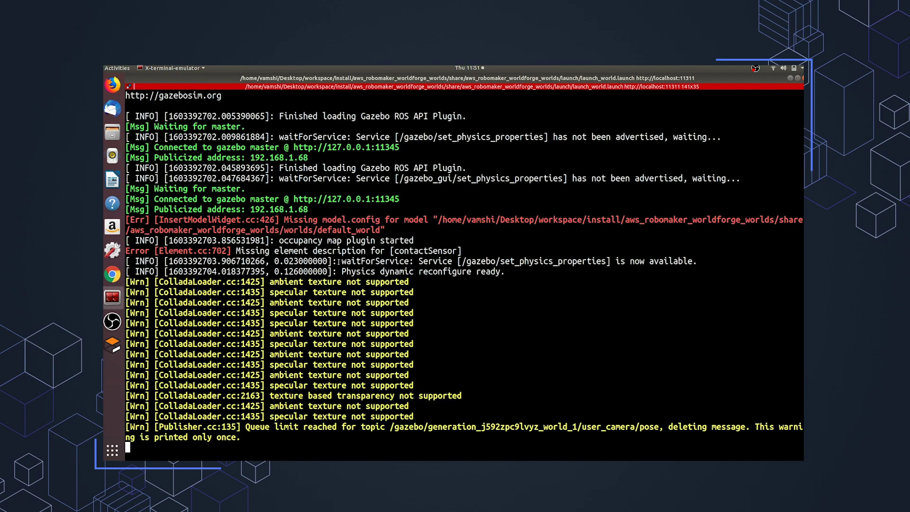
# List the ROS services in a new terminal tab with enlarged text and highlight /gazebo_2Dmap_plugin/generate_map
pyautogui.hotkey('ctrl', 'shift', 't')
pyautogui.write('clear')
pyautogui.press('Return')
pyautogui.hotkey('ctrl', '+')
pyautogui.hotkey('ctrl', '+')
pyautogui.write('ros')
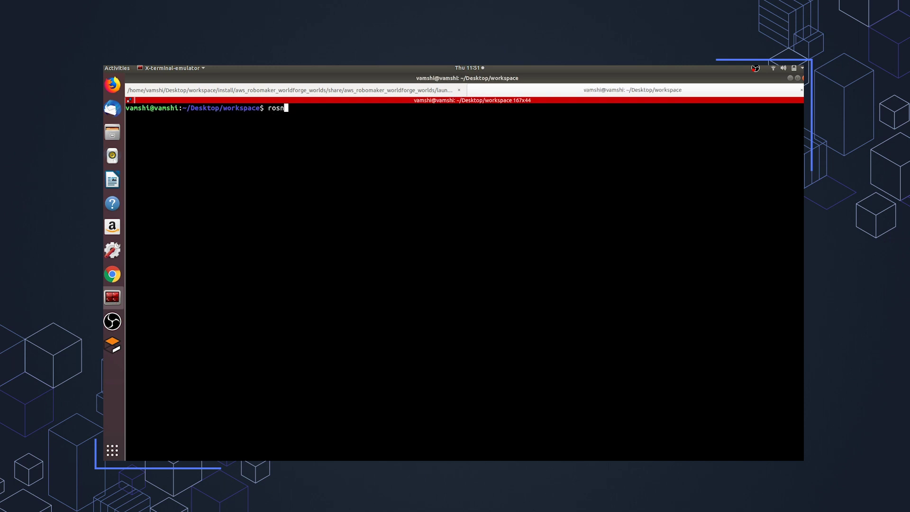
pyautogui.write('service list')
pyautogui.press('Return')
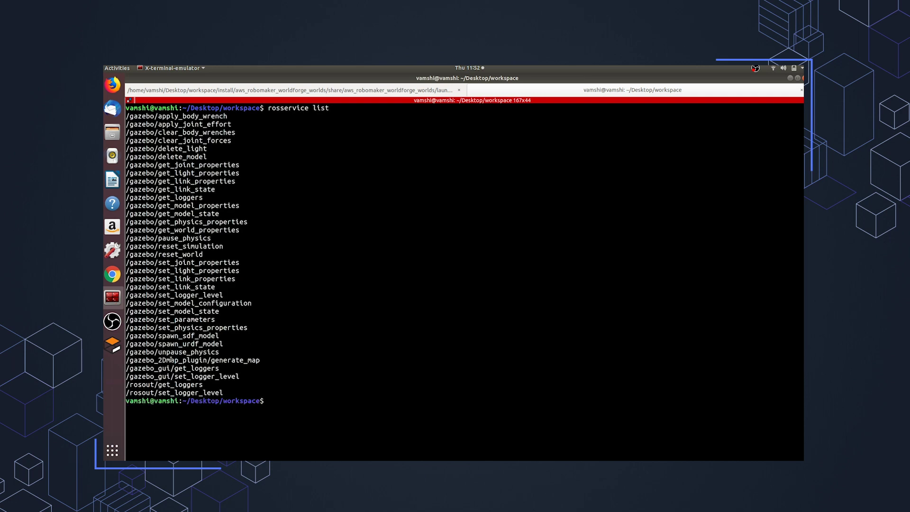
pyautogui.tripleClick(240, 361)
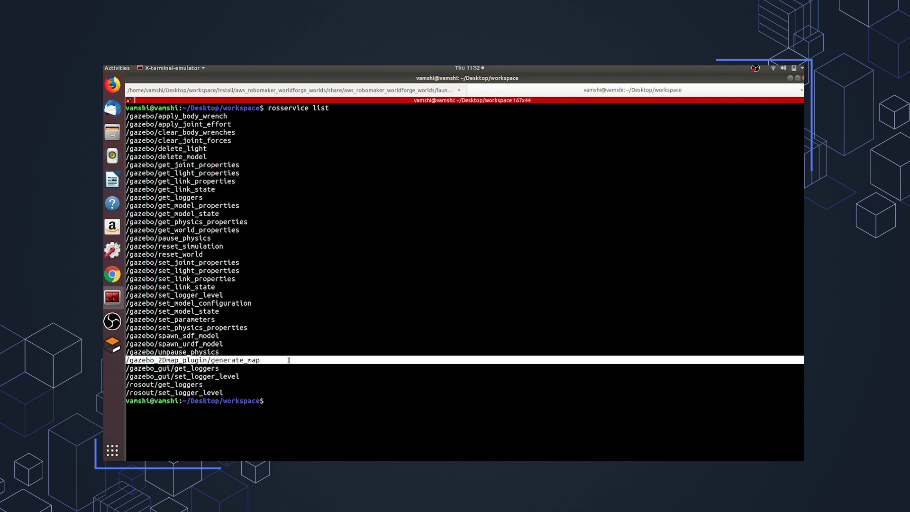
# Clear the terminal and list the available ROS topics
pyautogui.click(349, 362)
pyautogui.hotkey('ctrl', 'l')
pyautogui.write('rostopic list')
pyautogui.press('Return')
# Try to echo one message from the /map2d topic, interrupt the command, and clear the terminal
pyautogui.write('rostopic e')
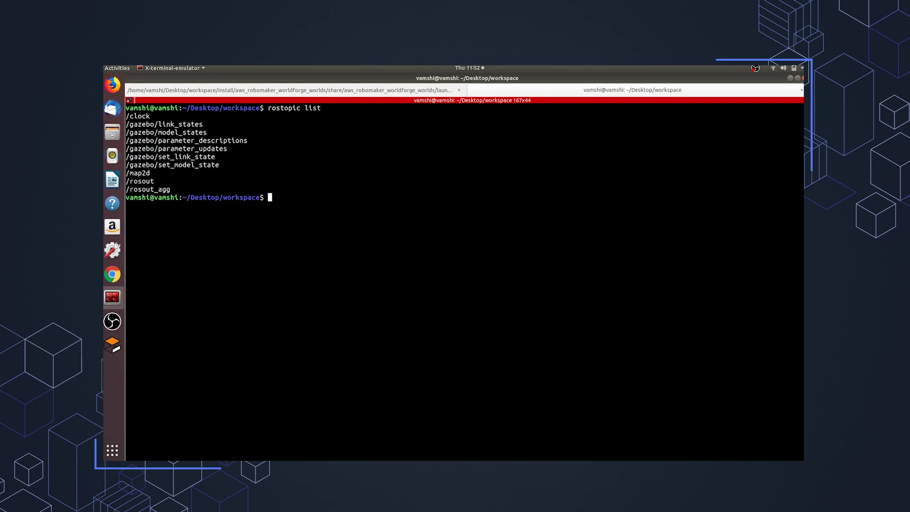
pyautogui.write('cho /map2d -n 1')
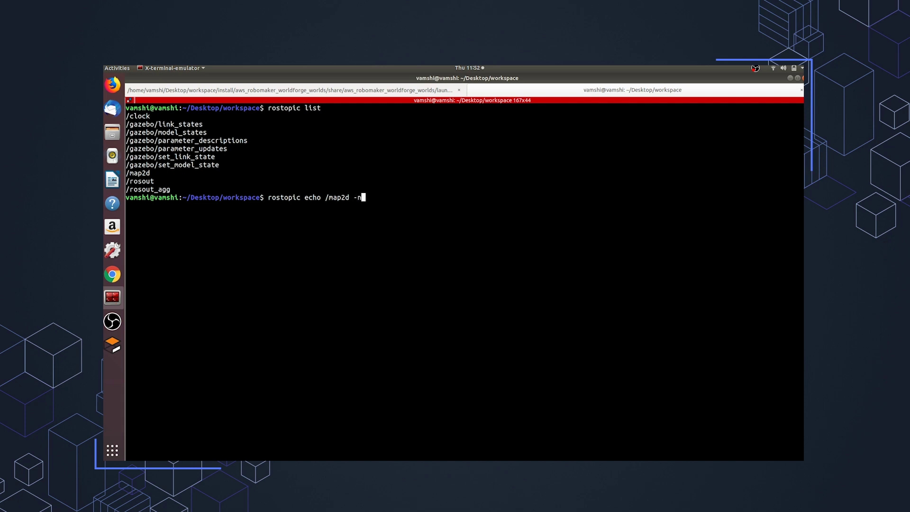
pyautogui.press('Return')
pyautogui.hotkey('ctrl', 'c')
pyautogui.hotkey('ctrl', 'c')
pyautogui.write('clear')
pyautogui.press('Return')
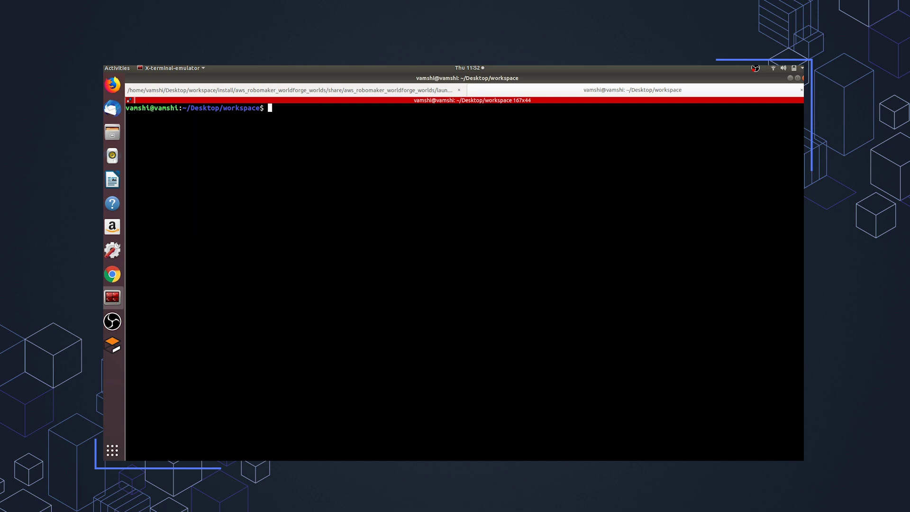
# Enlarge the terminal text and call the /gazebo_2Dmap_plugin/generate_map service with rosservice
pyautogui.hotkey('ctrl', '+')
pyautogui.write('ross')
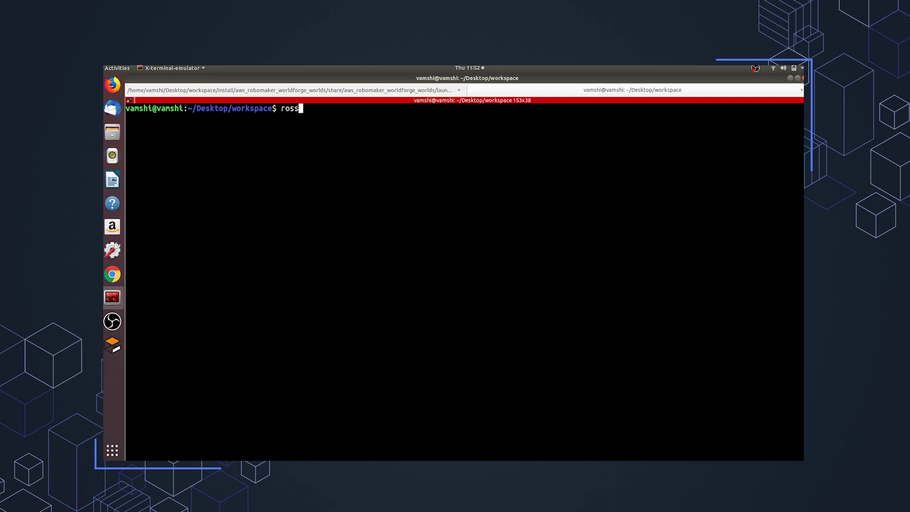
pyautogui.write('ervice call /gazebo_2D')
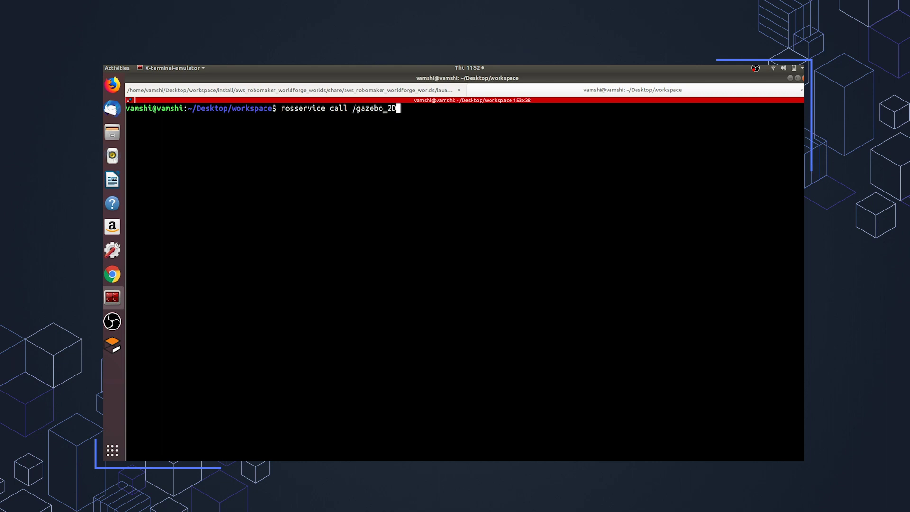
pyautogui.press('Tab')
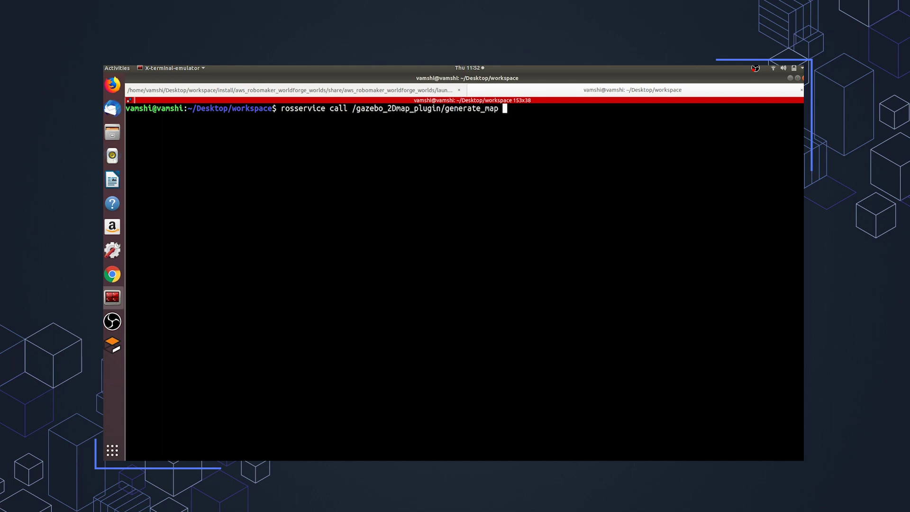
pyautogui.press('Return')
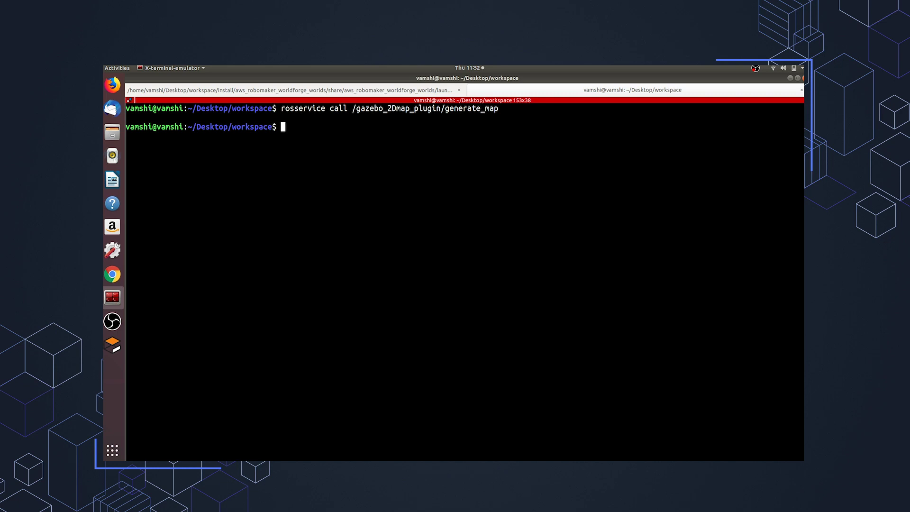
# Echo a single message from the /map2d topic with rostopic echo -n 1
pyautogui.write('rostopic echo -n 1 ')
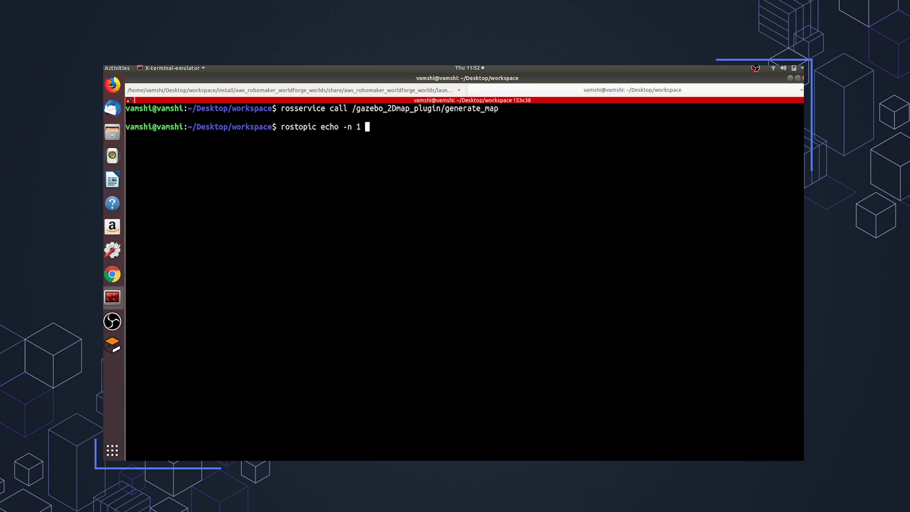
pyautogui.write('/map2d')
pyautogui.press('Return')
# Start RViz with rosrun and enlarge its window to show the whole floor plan of the 2D map
pyautogui.write('rosrun rviz rviz')
pyautogui.press('Return')
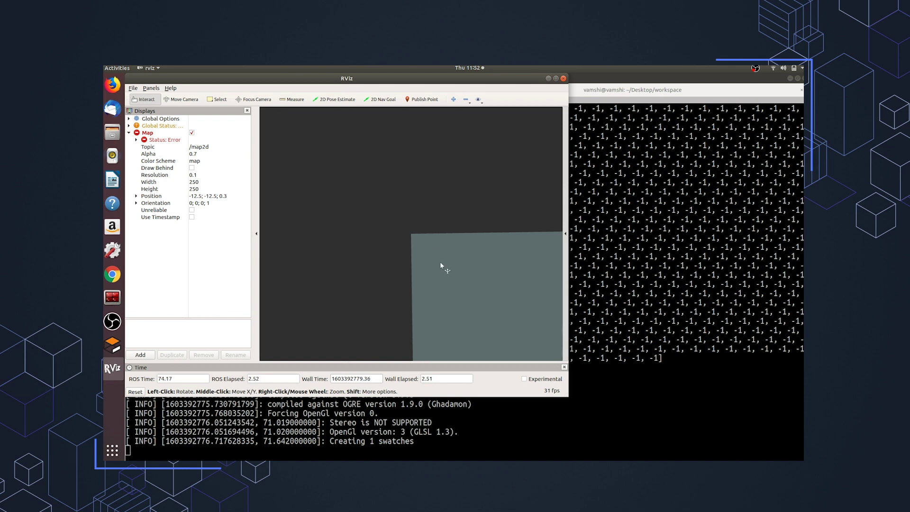
pyautogui.moveTo(564, 394); pyautogui.dragTo(666, 459)
pyautogui.moveTo(559, 373); pyautogui.dragTo(477, 354)
pyautogui.moveTo(545, 380); pyautogui.dragTo(539, 398)
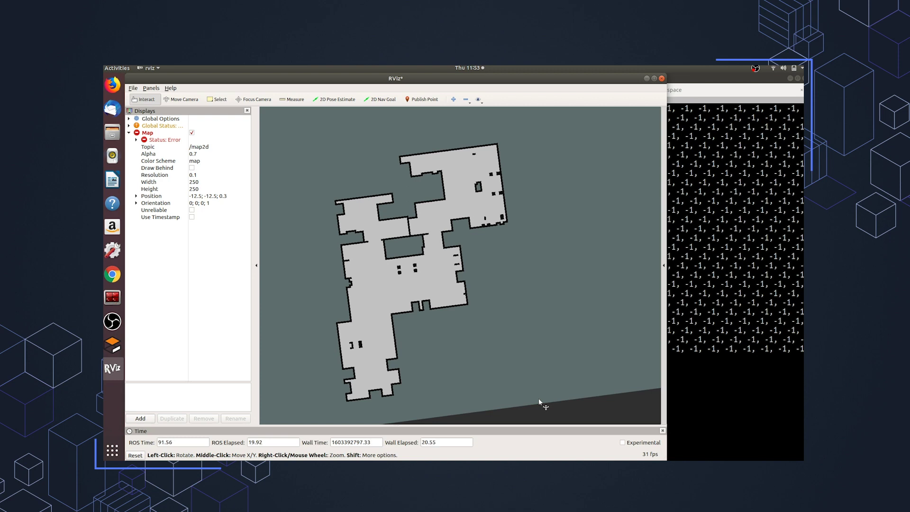
# In a new terminal tab, list the workspace and save the map with map_server map_saver, remapping /map:=/map2d
pyautogui.click(719, 290)
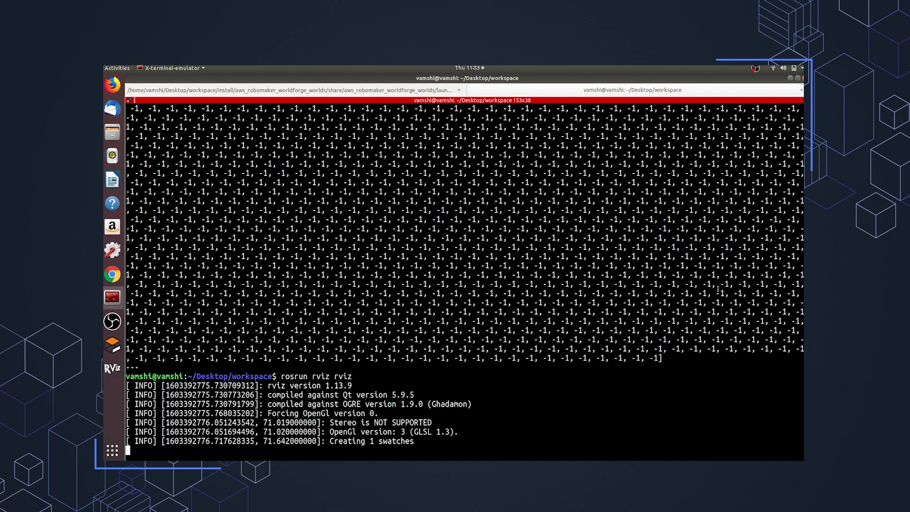
pyautogui.hotkey('ctrl', 'shift', 't')
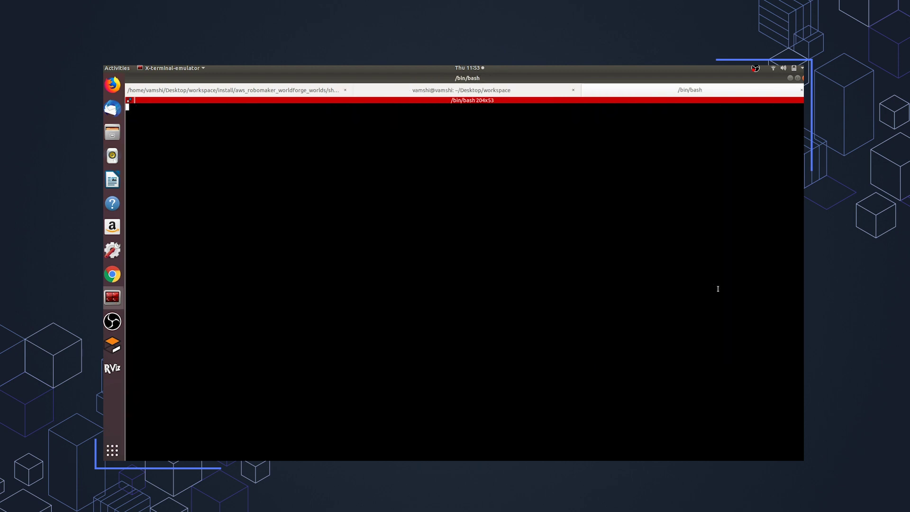
pyautogui.hotkey('ctrl', '+')
pyautogui.hotkey('ctrl', '+')
pyautogui.write('ls')
pyautogui.press('Return')
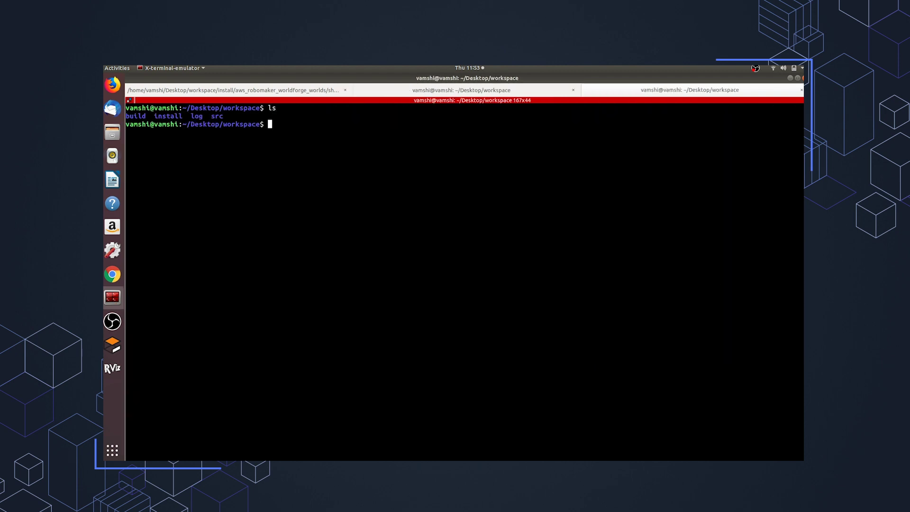
pyautogui.write('rosrun map_server map_saver')
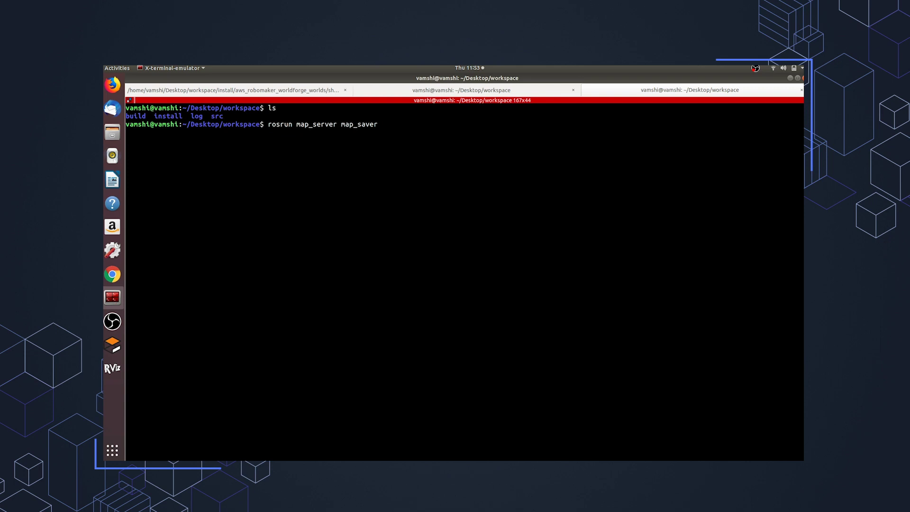
pyautogui.write(' /map:=/map2d')
pyautogui.press('Return')
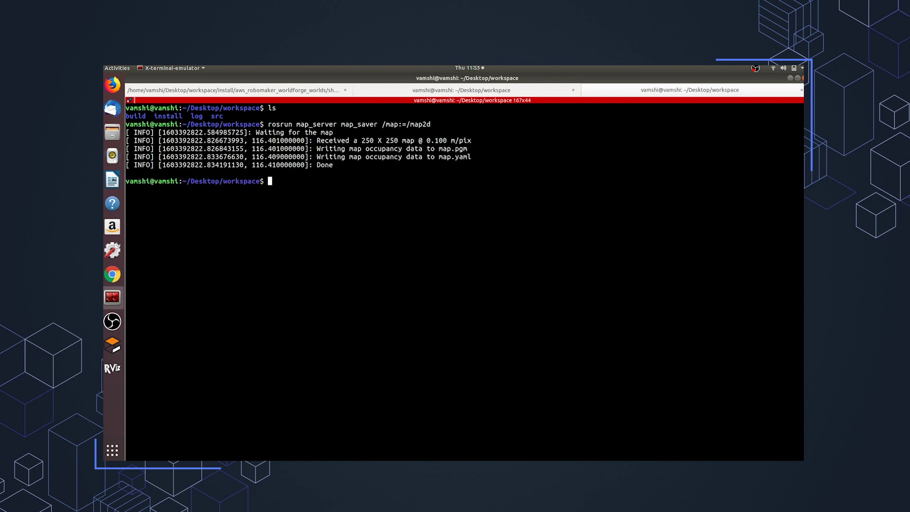
# List the workspace contents on a cleared terminal and open map.pgm with eog
pyautogui.write('ls')
pyautogui.hotkey('ctrl', 'l')
pyautogui.press('Return')
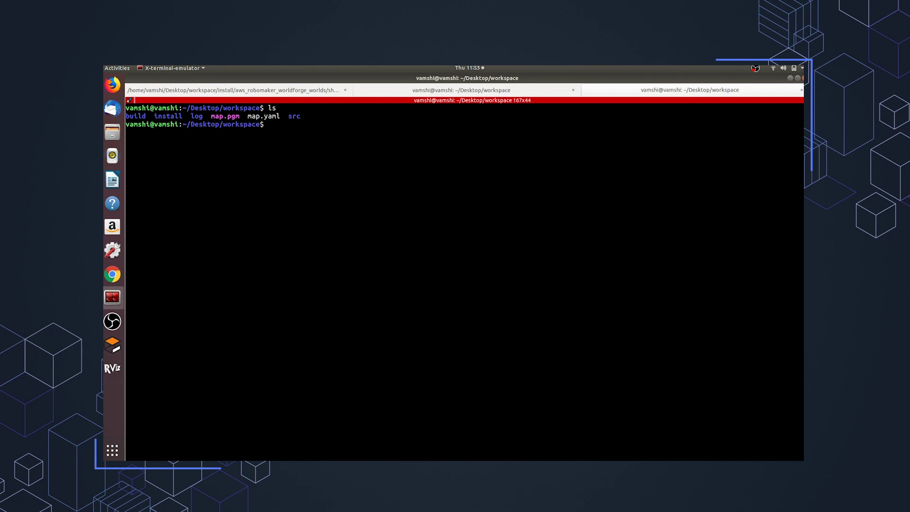
pyautogui.write('eog map.pgm')
pyautogui.press('Return')
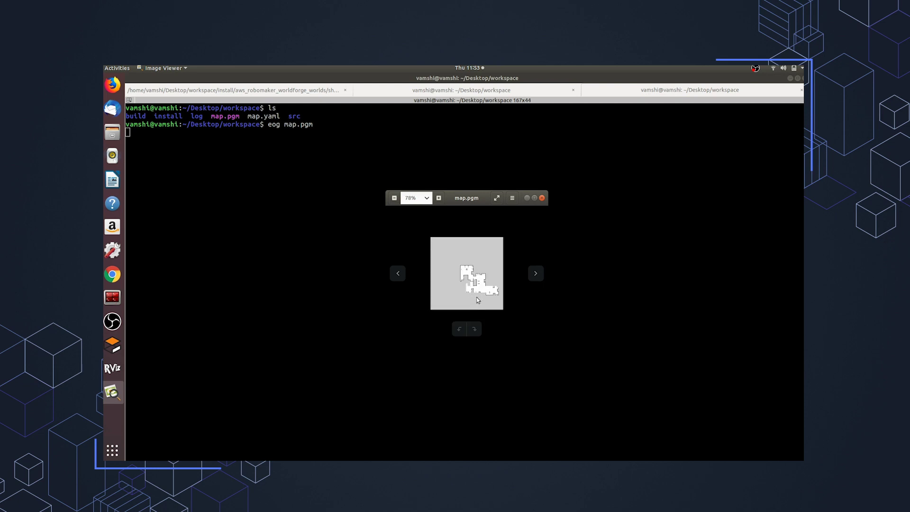
# Examine the floor plan in map.pgm up close in an enlarged image viewer window
pyautogui.scroll(11, 478, 300)
pyautogui.scroll(4, 477, 300)
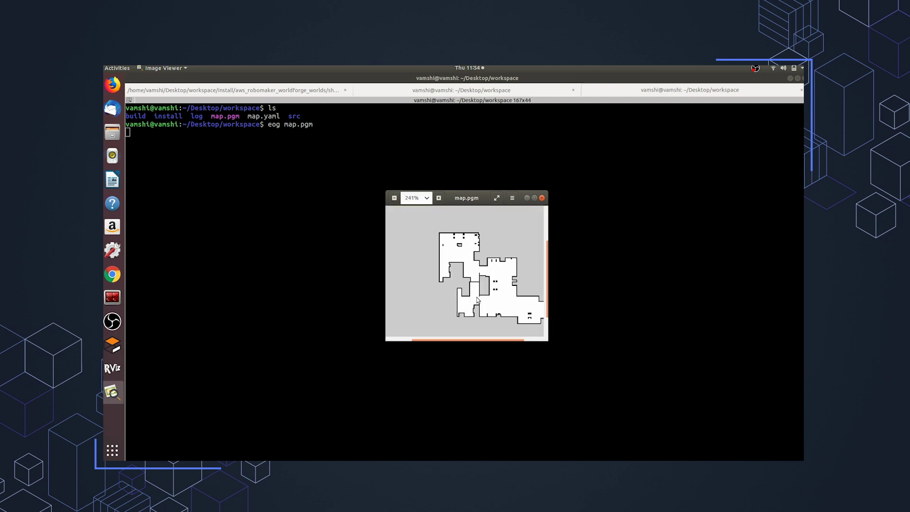
pyautogui.moveTo(476, 298); pyautogui.dragTo(444, 300)
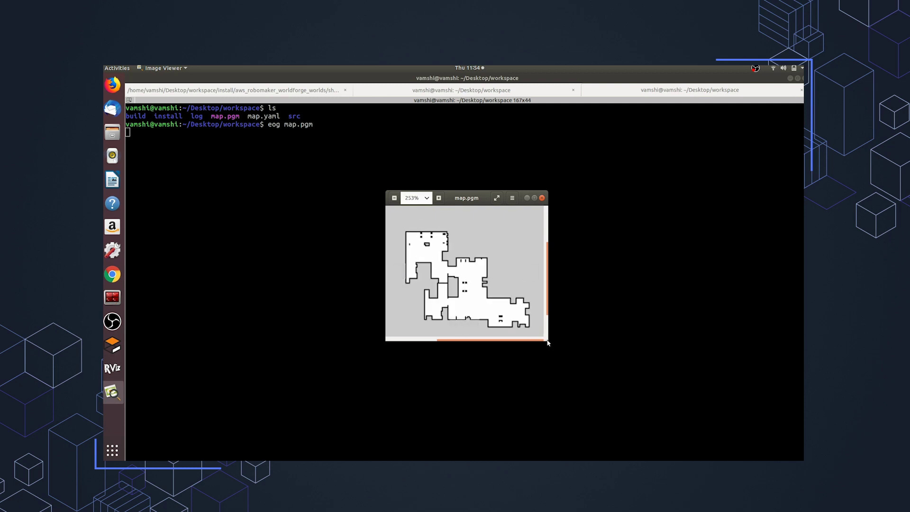
pyautogui.moveTo(546, 341); pyautogui.dragTo(637, 415)
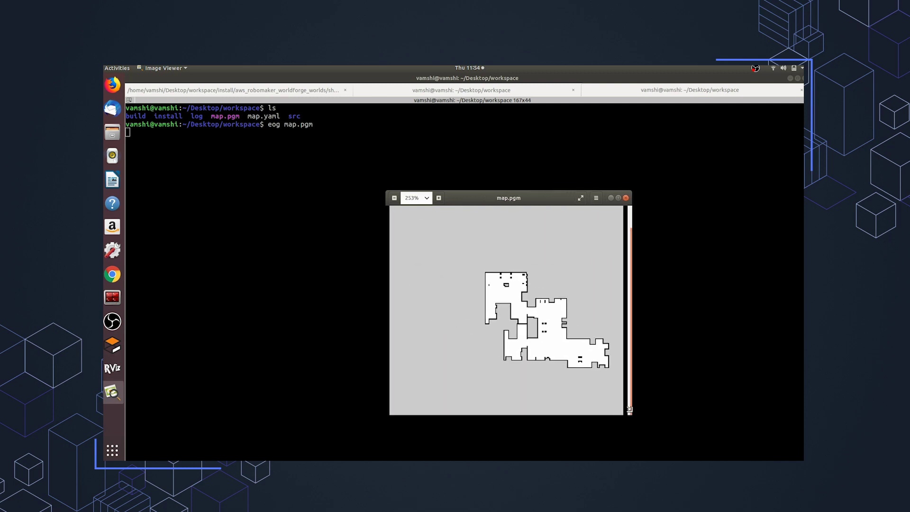